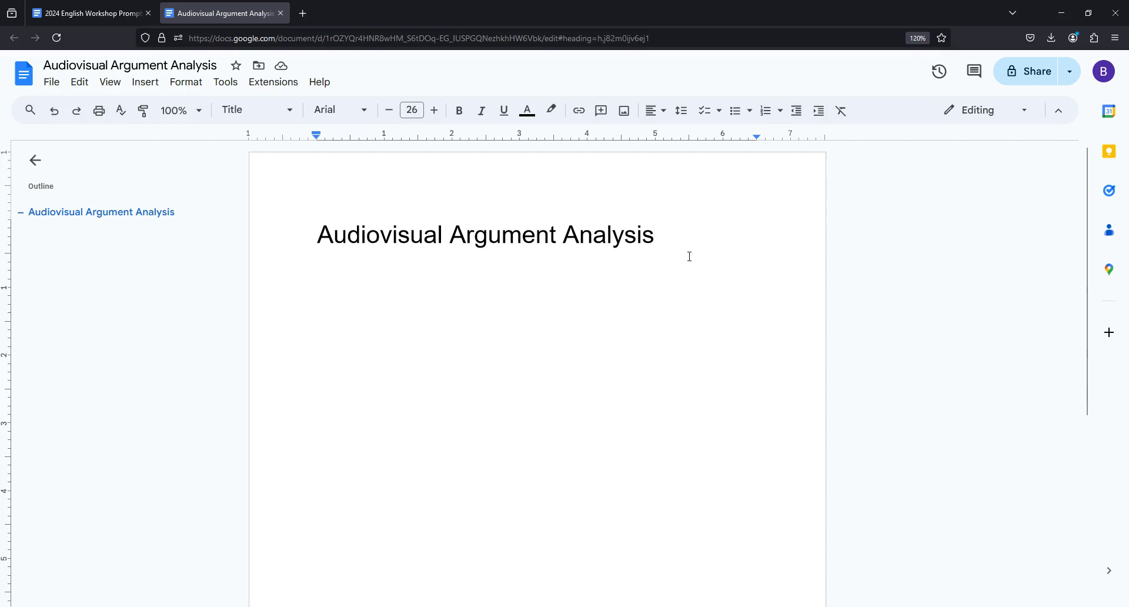
Step: Type the lines Listening time, Structure and Analysis below the title
key(Return)
text(Listening time)
key(Return)
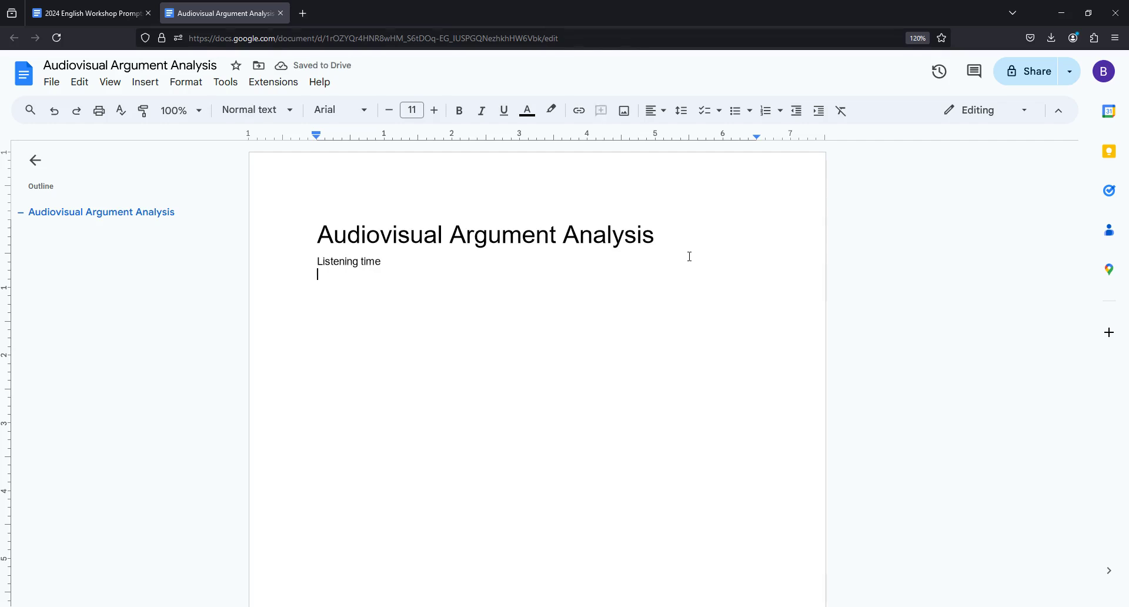
text(Structure)
key(Return)
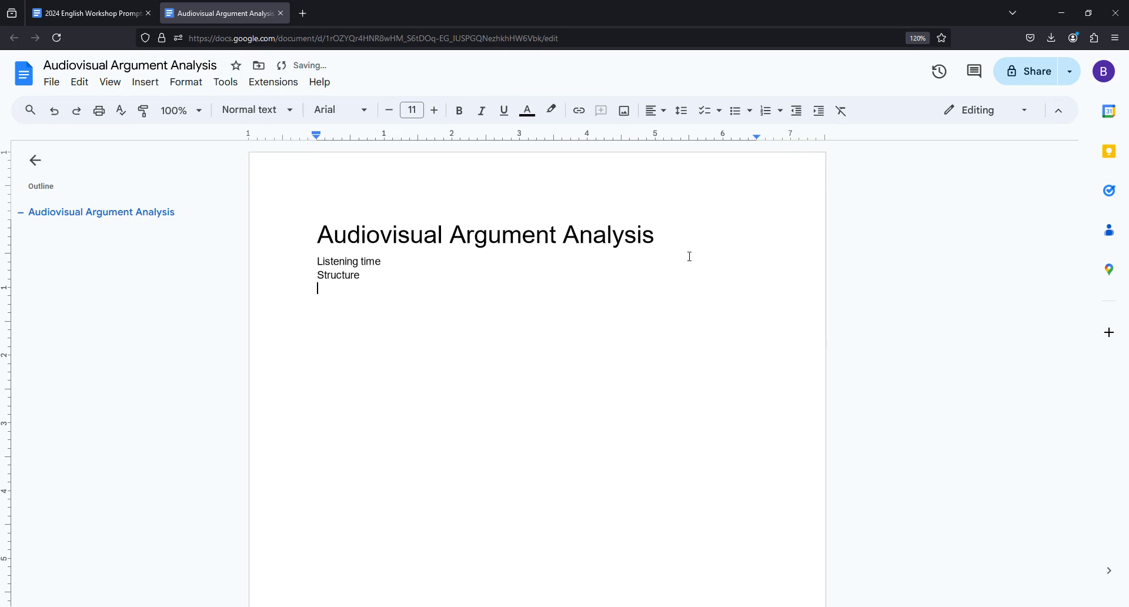
text(Analysis)
Step: Format Listening time, Structure and Analysis as Heading 1
key(shift+Home)
key(shift+Up)
key(shift+Up)
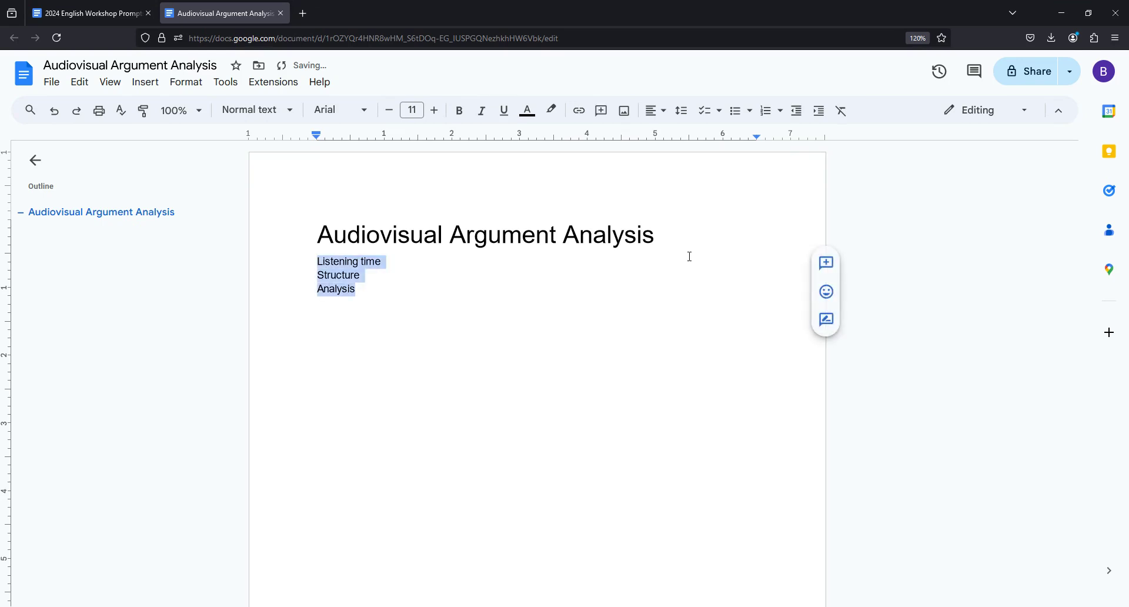
click(233, 118)
click(282, 297)
click(469, 280)
Step: Add the lines '1 listen' and '2 min break' under Listening time
key(Return)
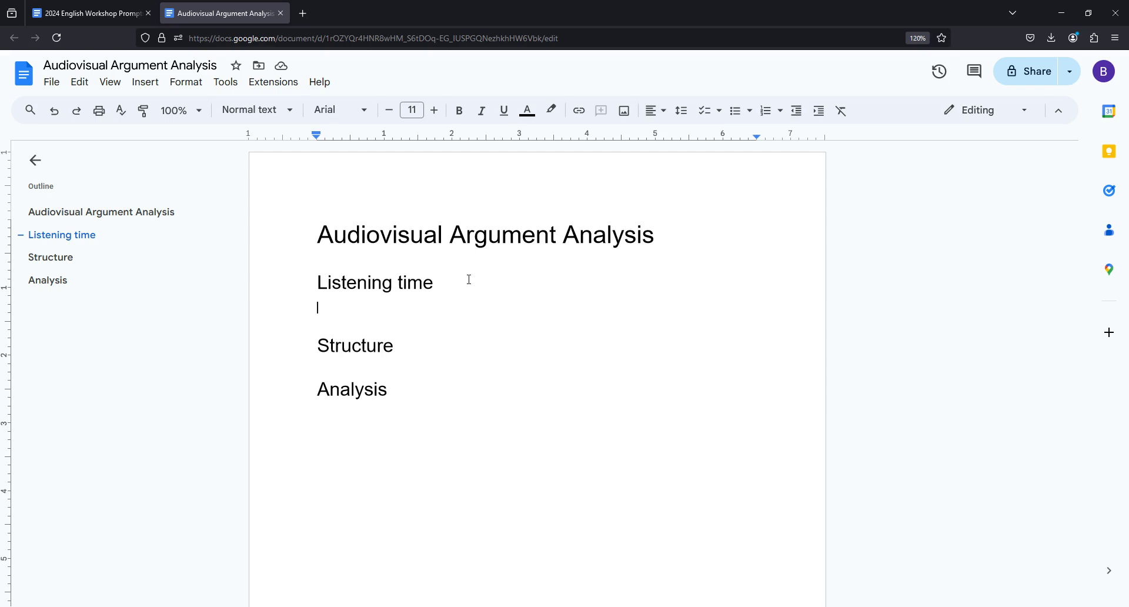
text(()
key(BackSpace)
text(1 listen)
key(Return)
Step: Add the lines '2nd listen', '1-2 minute break' and 'Writing time starts'
key(Return)
text(2 min break)
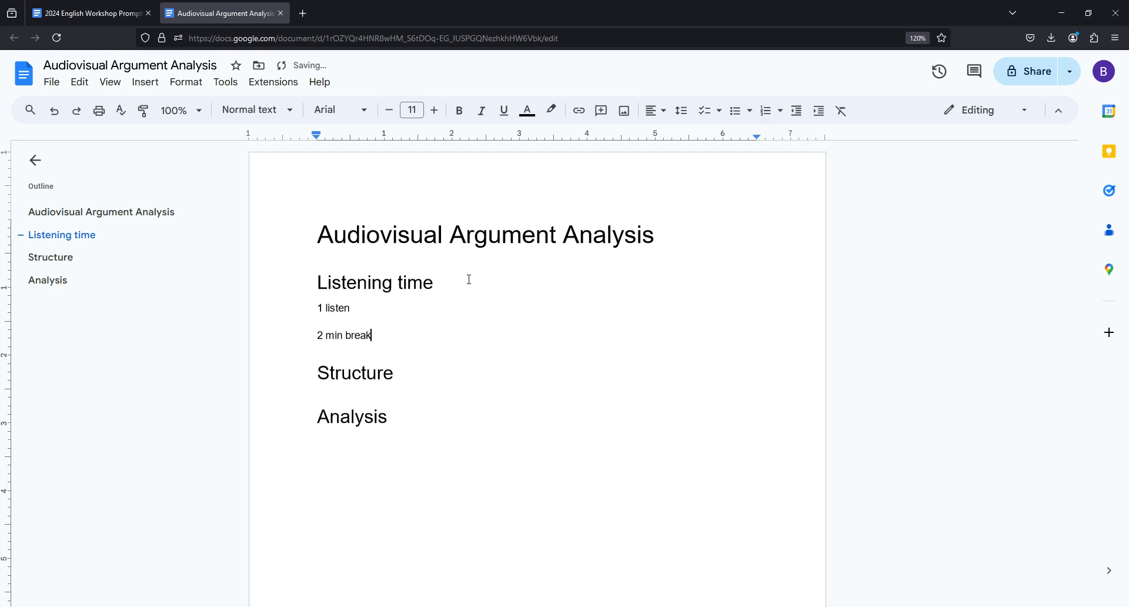
key(Return)
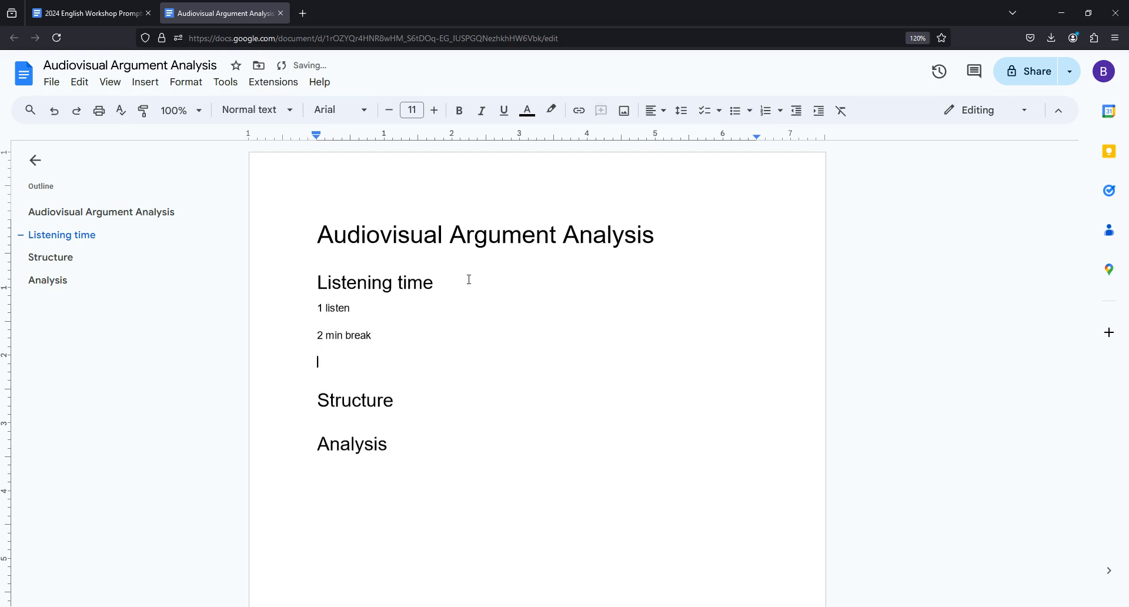
text(2nd listen)
key(Return)
text(1-2)
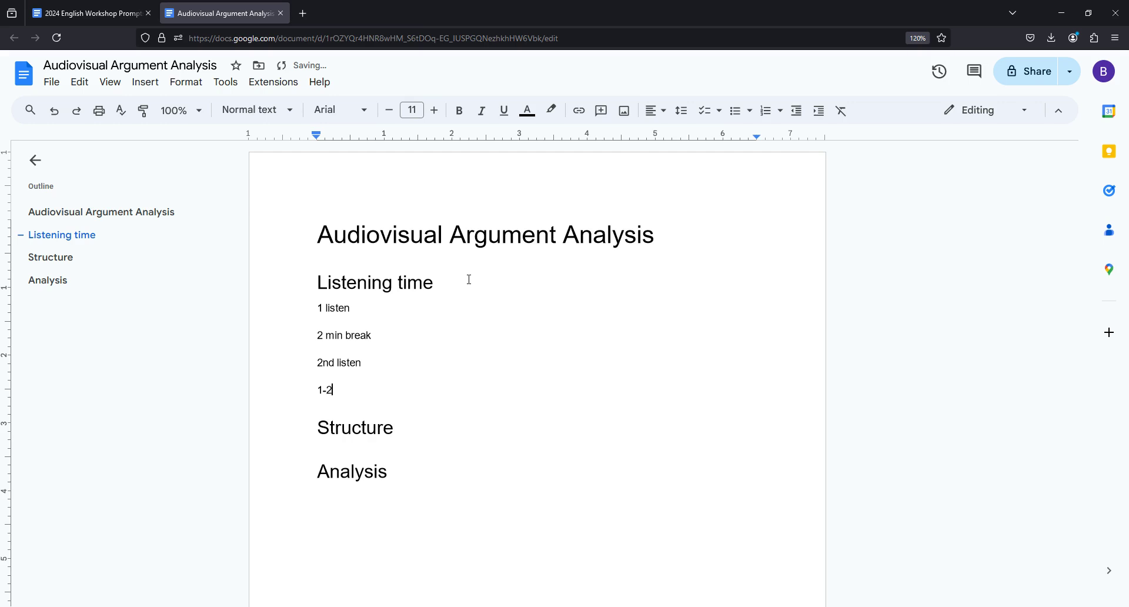
text( minute break)
key(Return)
text(Writing )
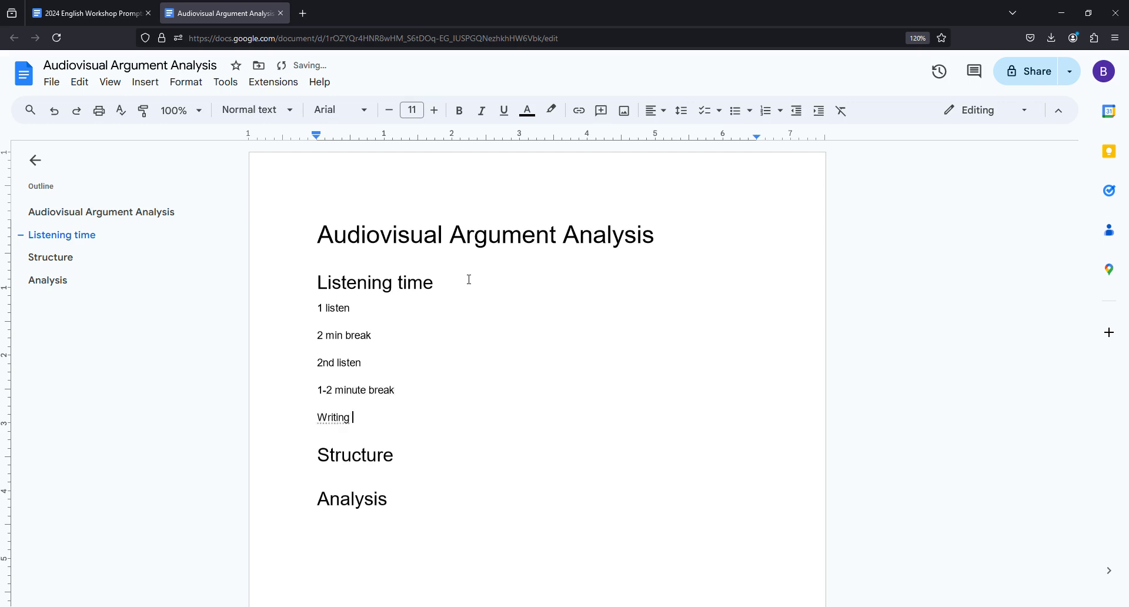
text(time starts)
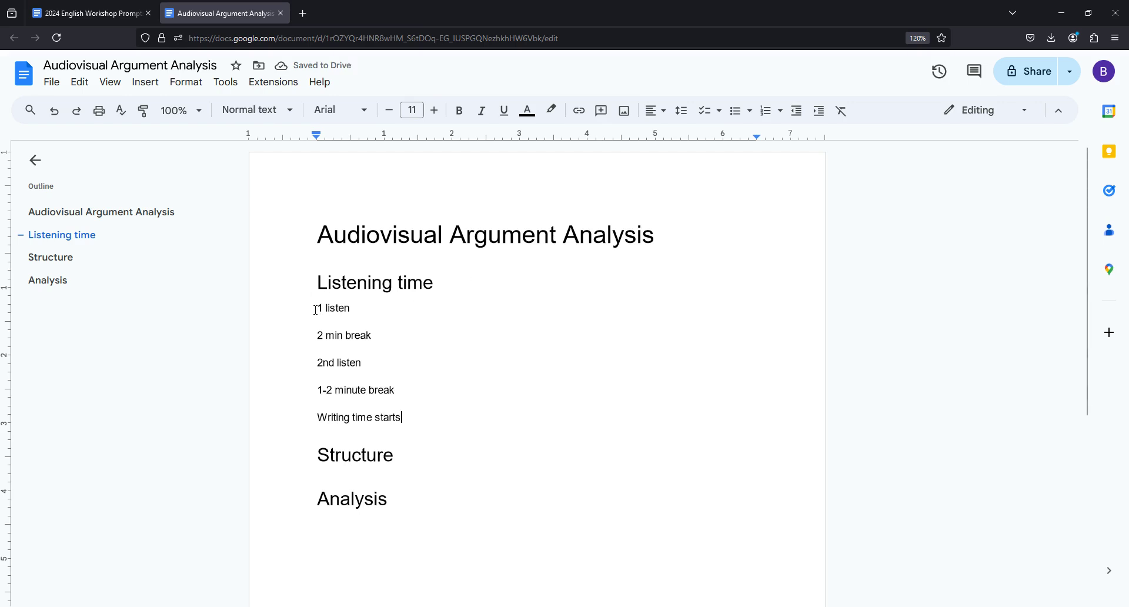
drag(318, 308, 403, 363)
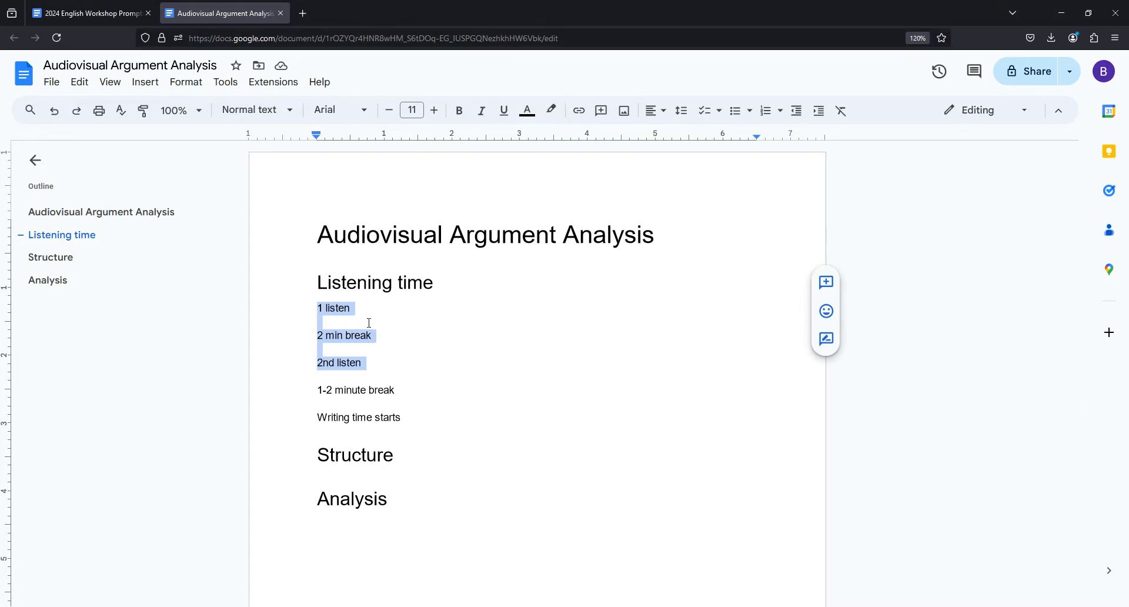
scroll(421, 411, down, 2)
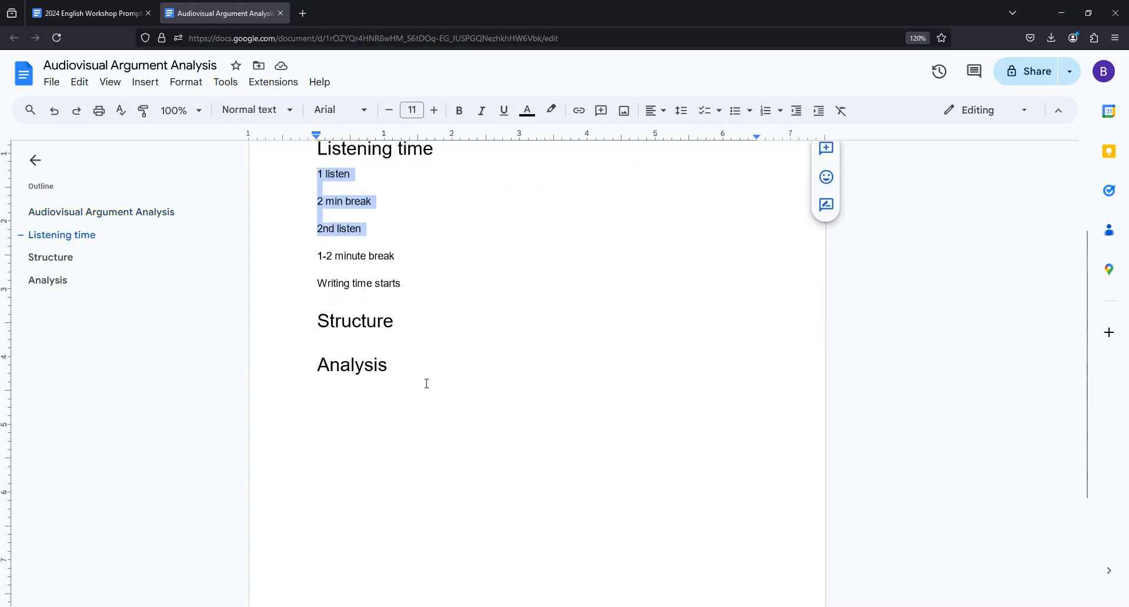
Step: Under Analysis, list Stress / emphasis, Volume, Pace / tempo and Pitch / intonation
click(428, 375)
key(Return)
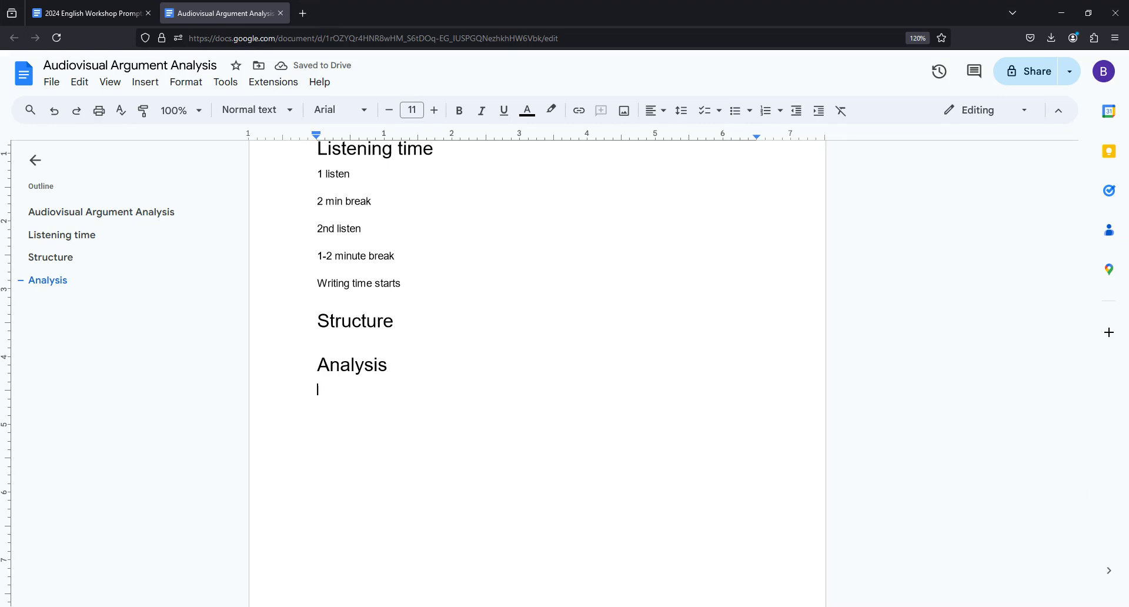
text(stress)
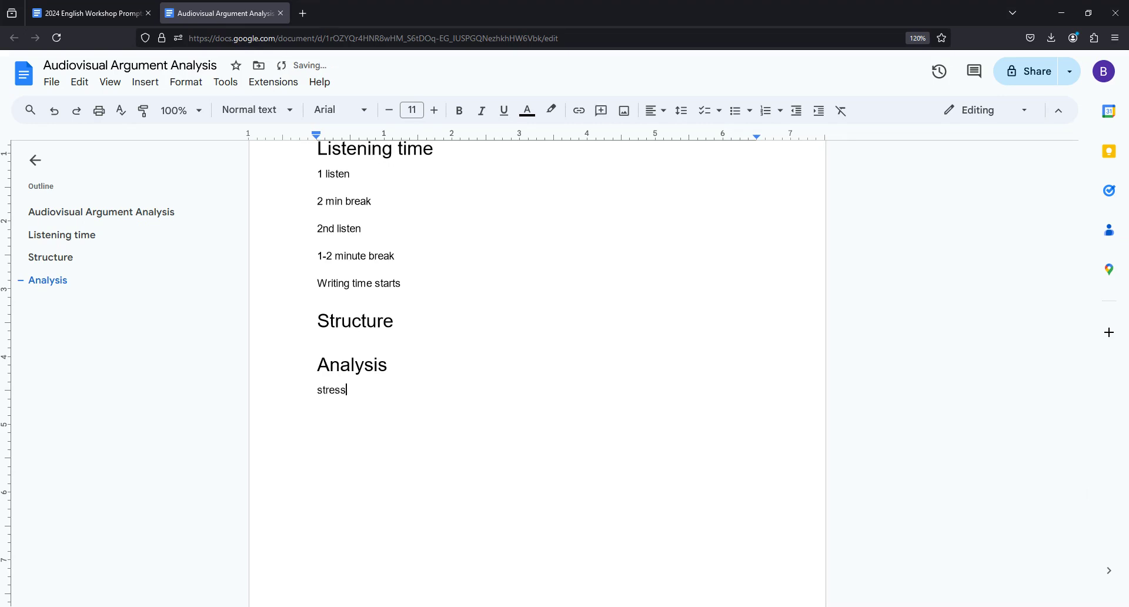
text( / emphasis)
key(Return)
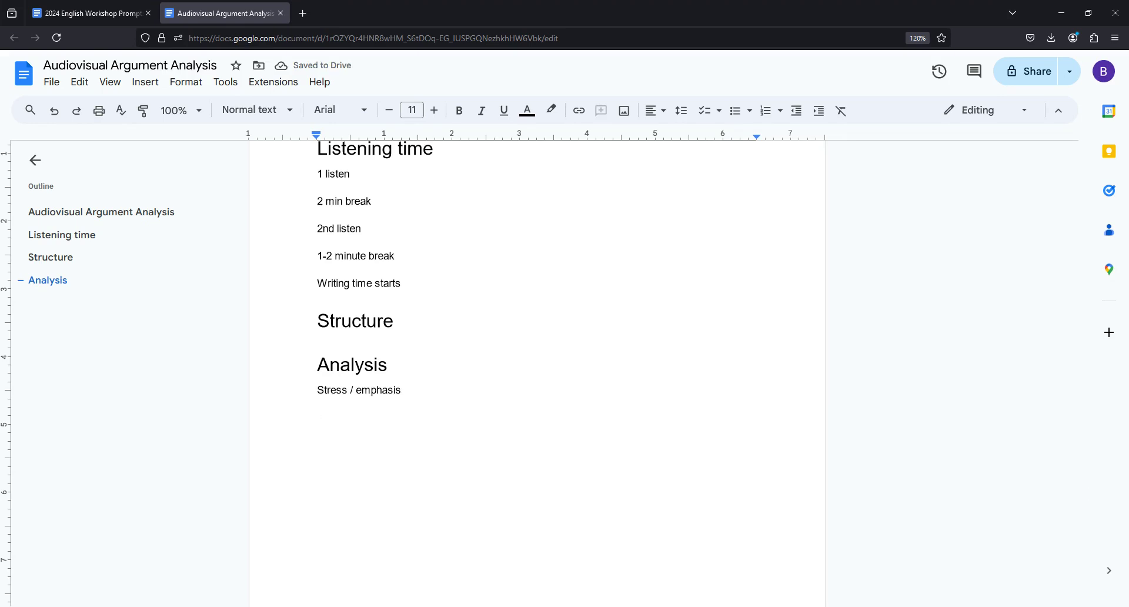
text(volume)
key(Return)
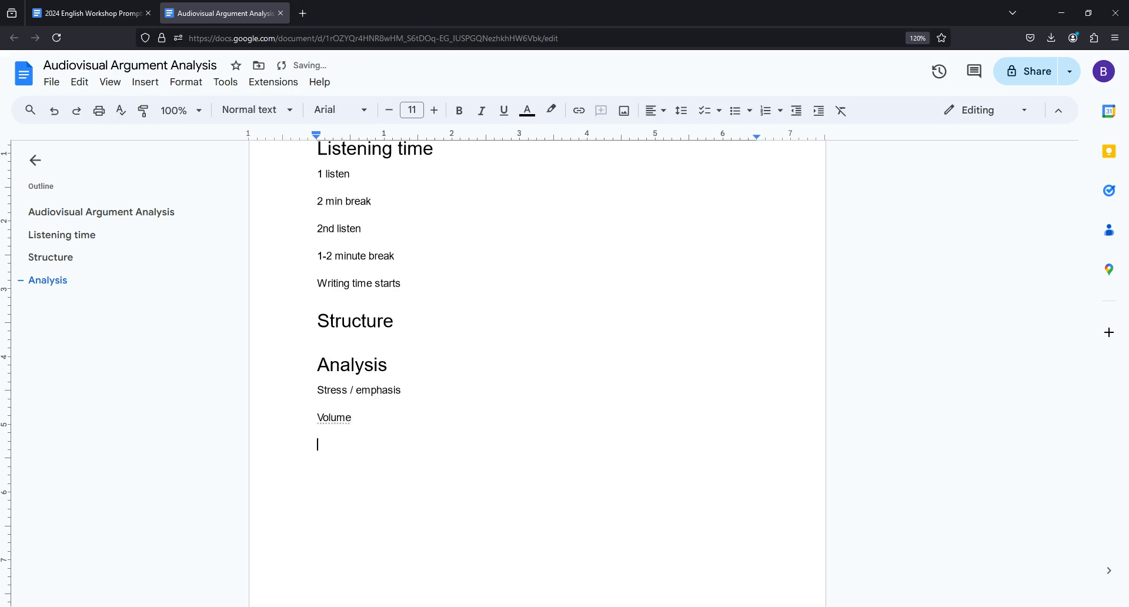
text(pace / tempo)
key(Return)
text(pitc)
text(h)
text( / into)
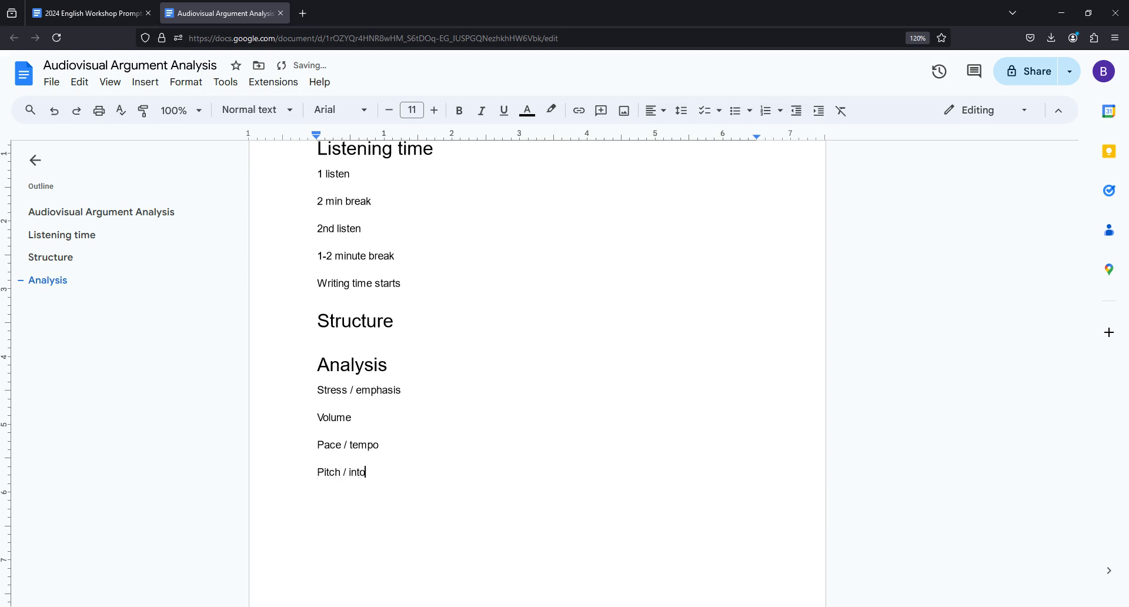
text(nation)
Step: Add Pause and Tone / voice lines, then start a new line below them
key(Return)
text(pause)
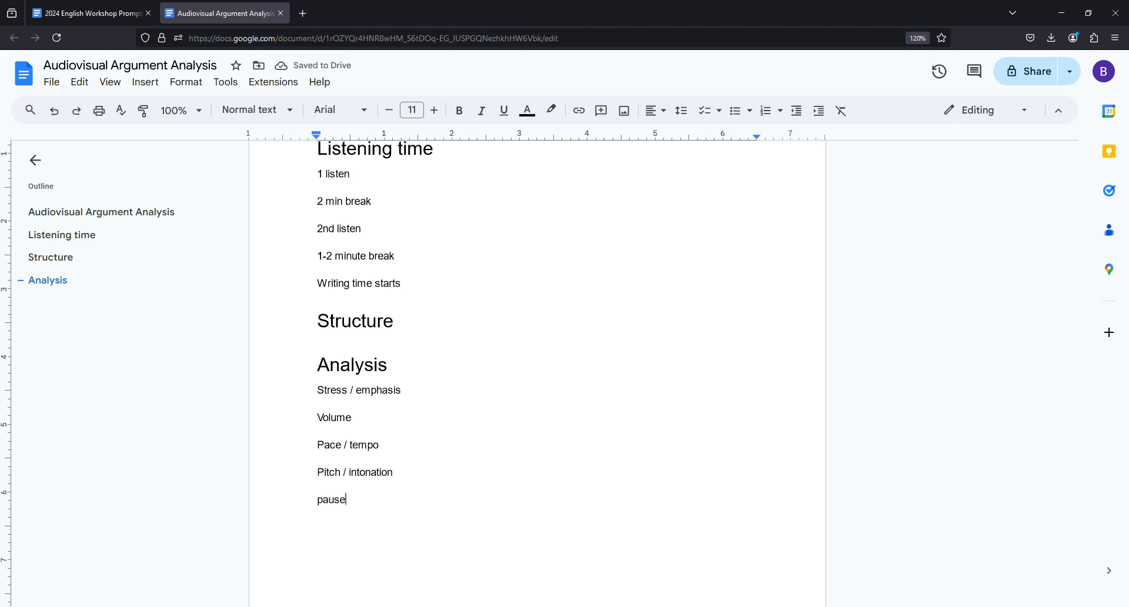
key(Return)
text(toe)
key(BackSpace)
text(ne / voice)
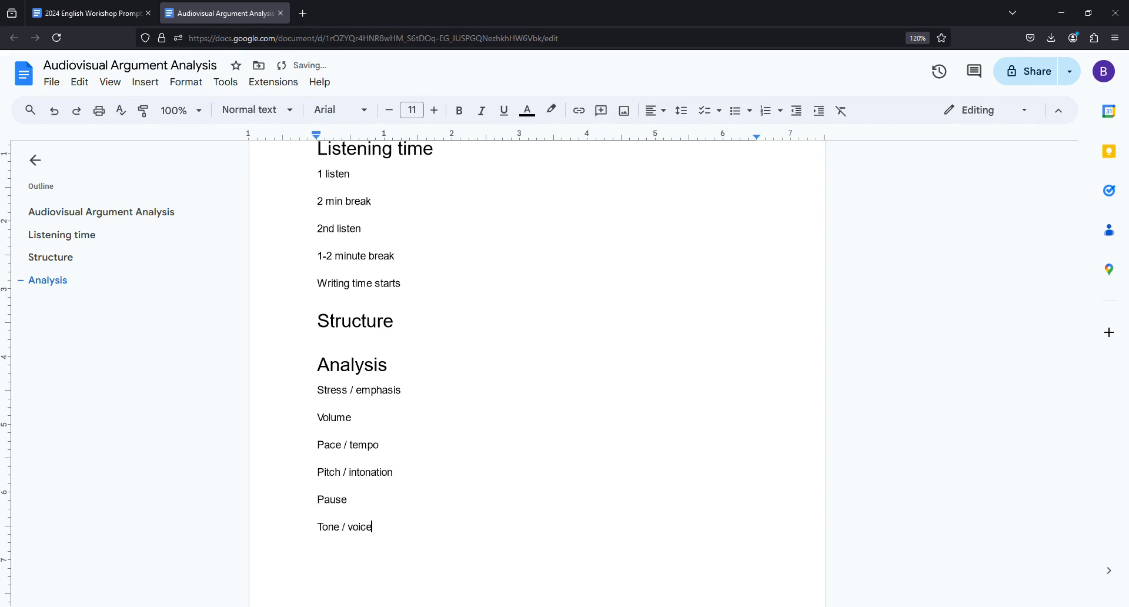
key(shift+Home)
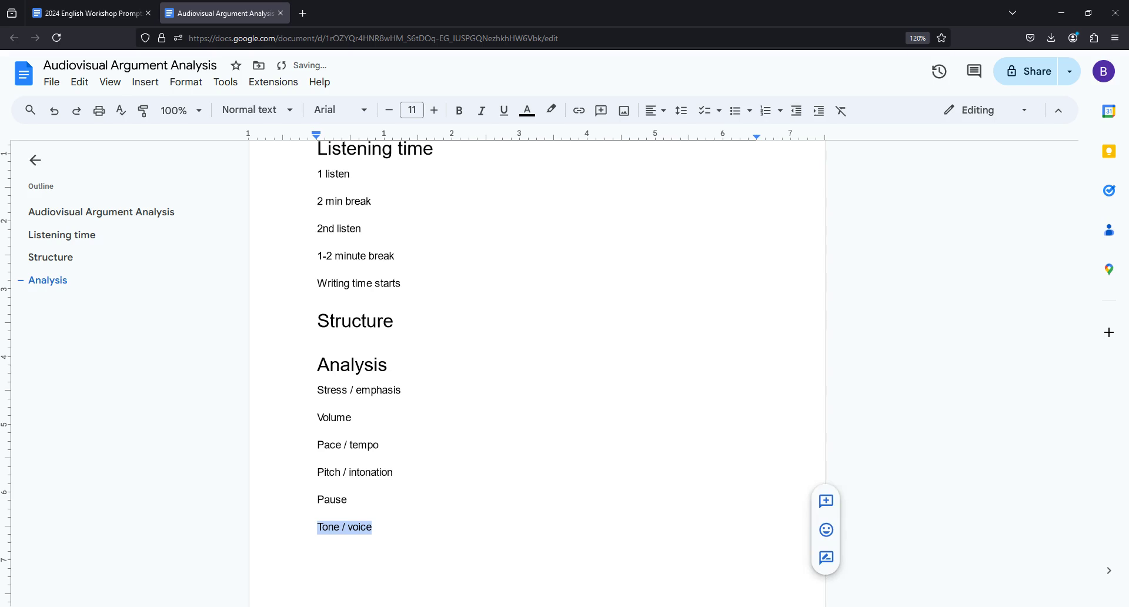
click(318, 397)
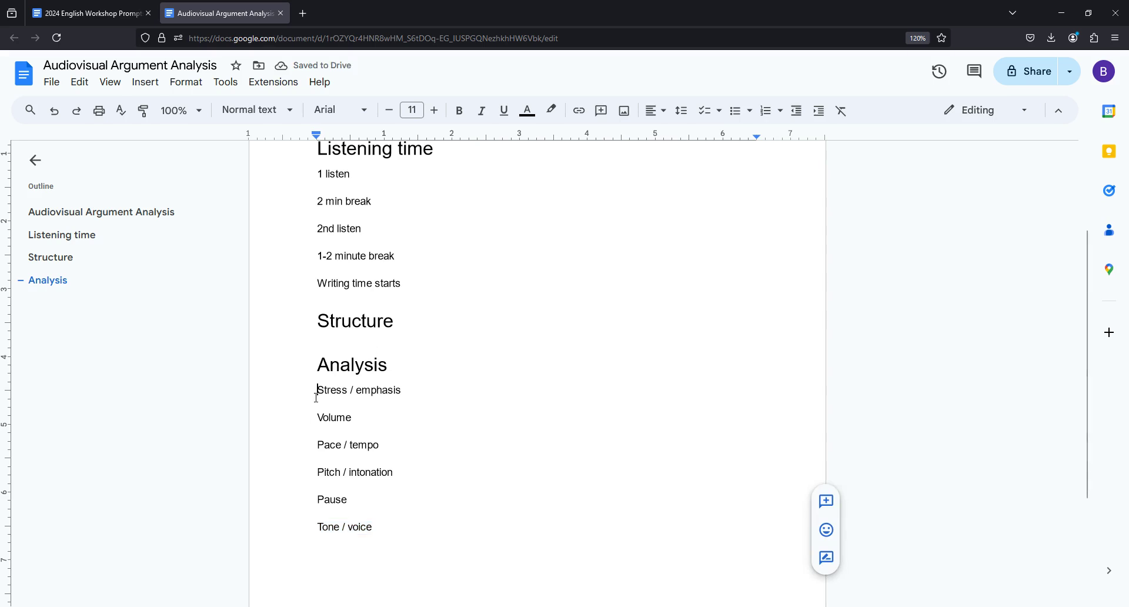
key(shift+End)
drag(316, 525, 385, 529)
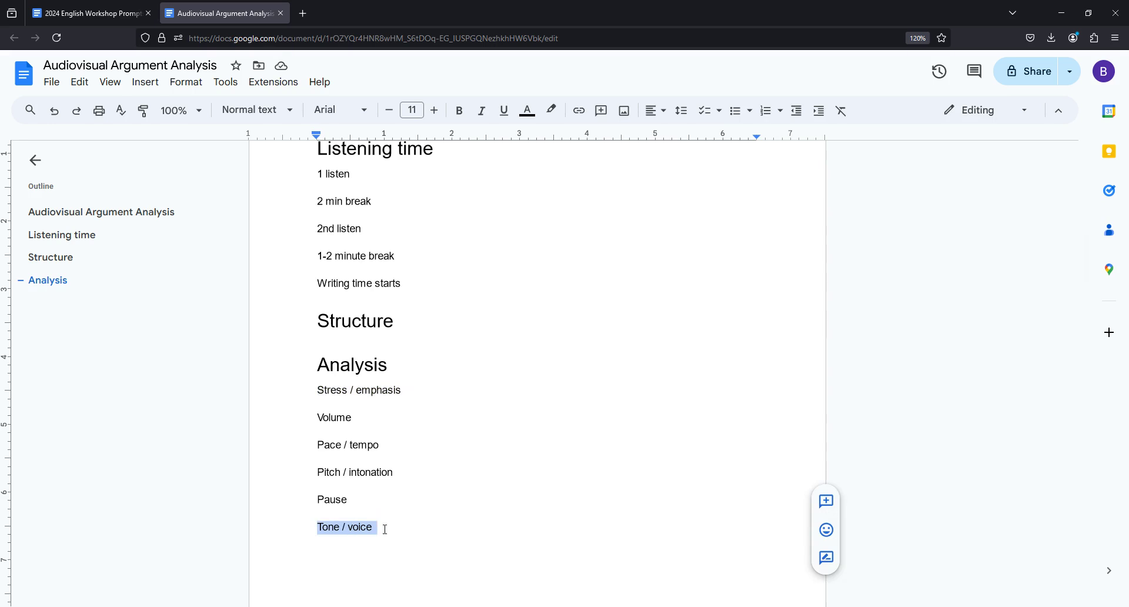
click(388, 532)
key(Return)
Step: Add a 'Bonus techniques' line with a bulleted 'Rhythm' item
text(Bonus tehcniqu)
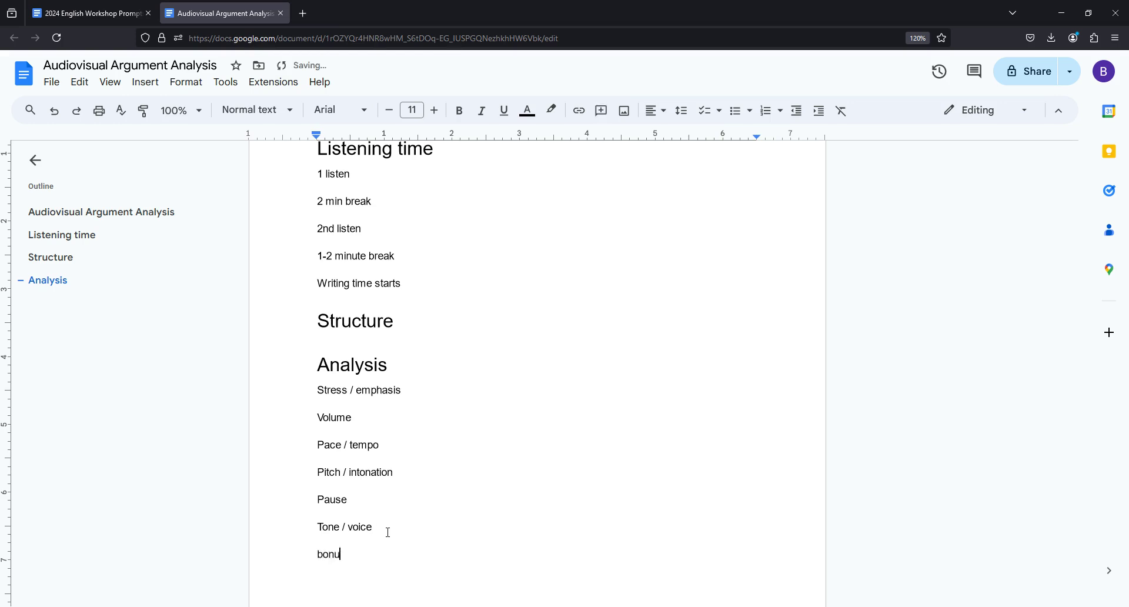
text(es)
key(Return)
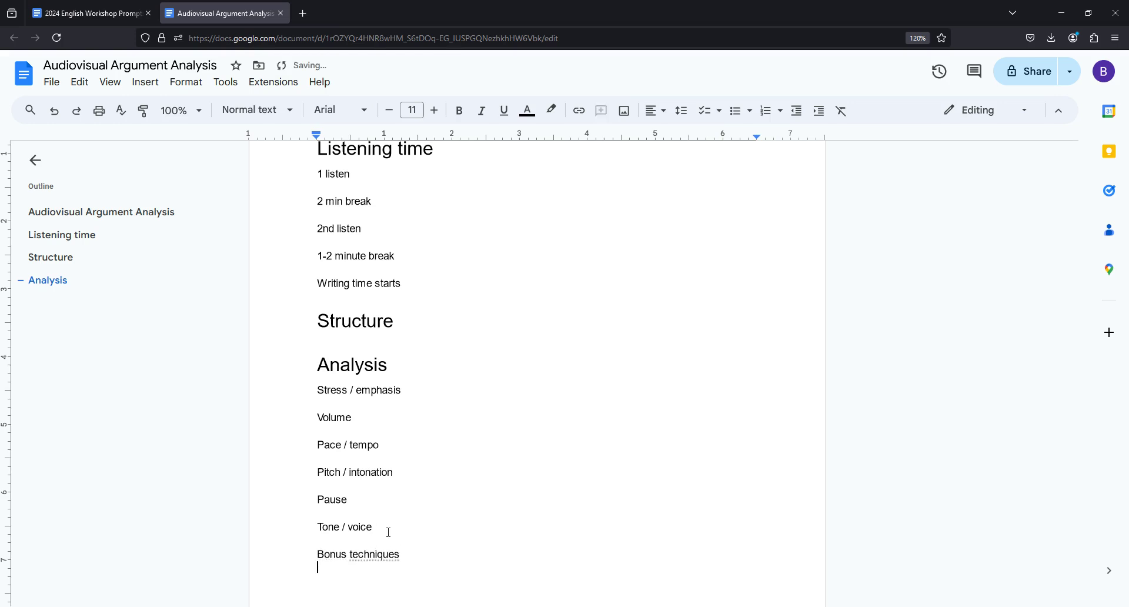
click(735, 112)
scroll(507, 350, down, 2)
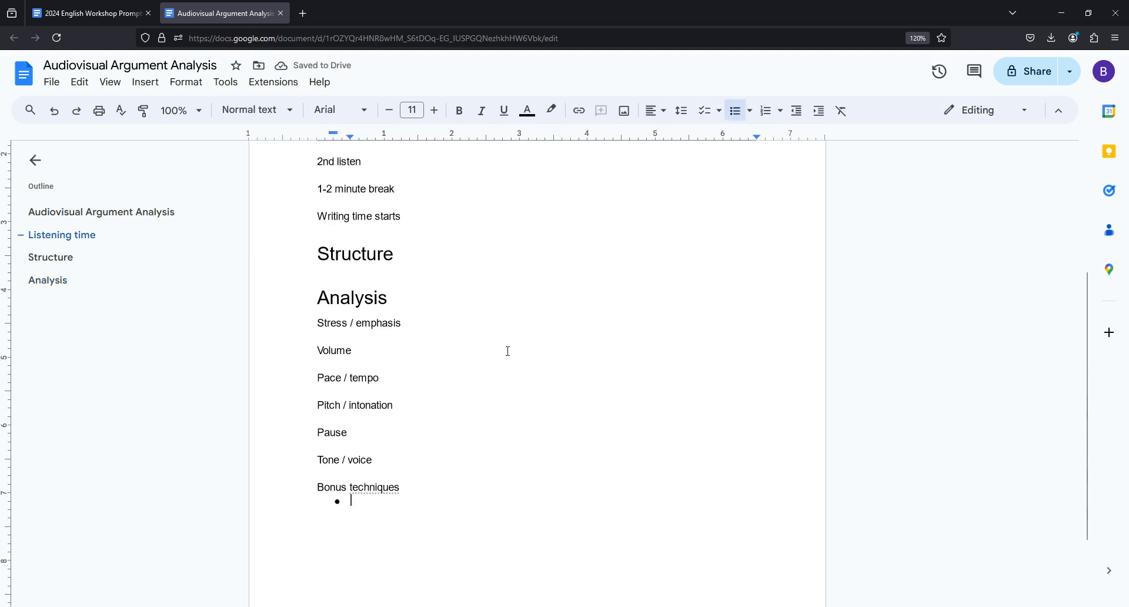
text(rhythm)
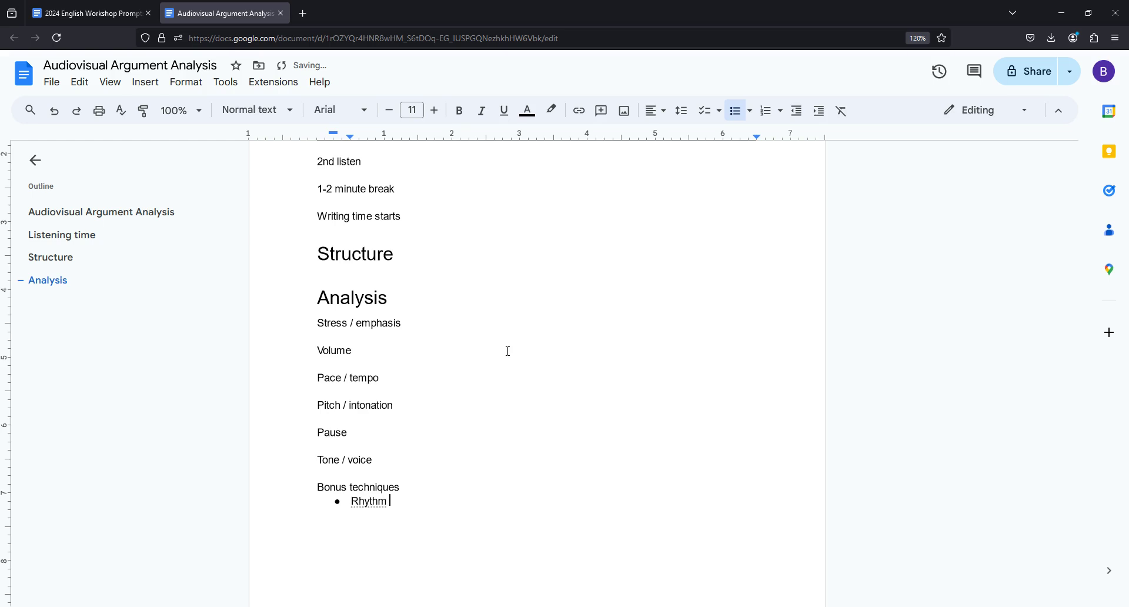
key(shift+Home)
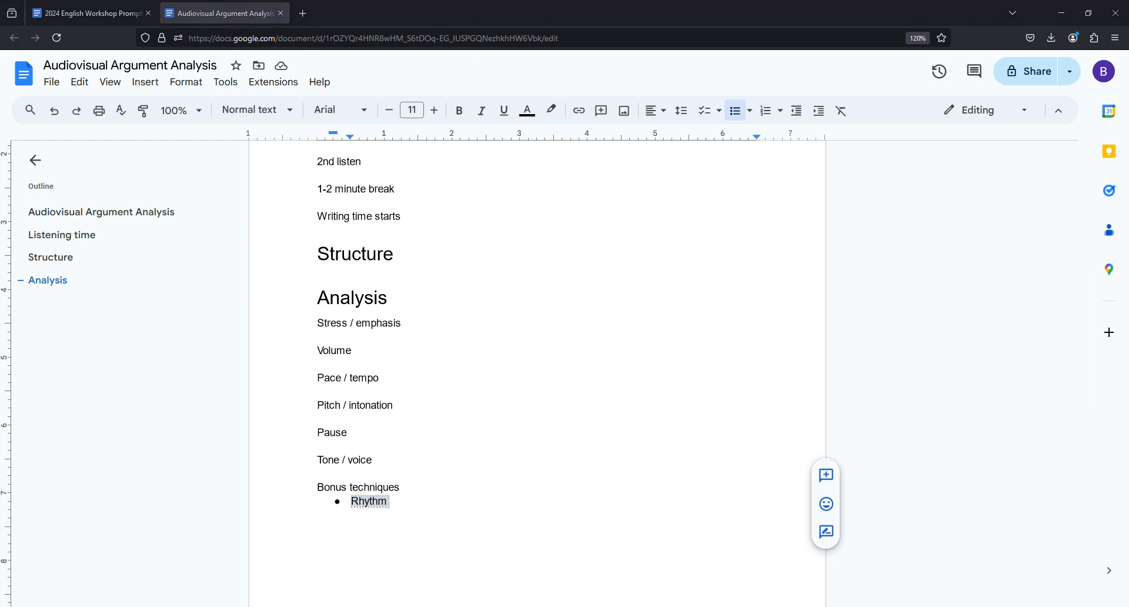
click(410, 501)
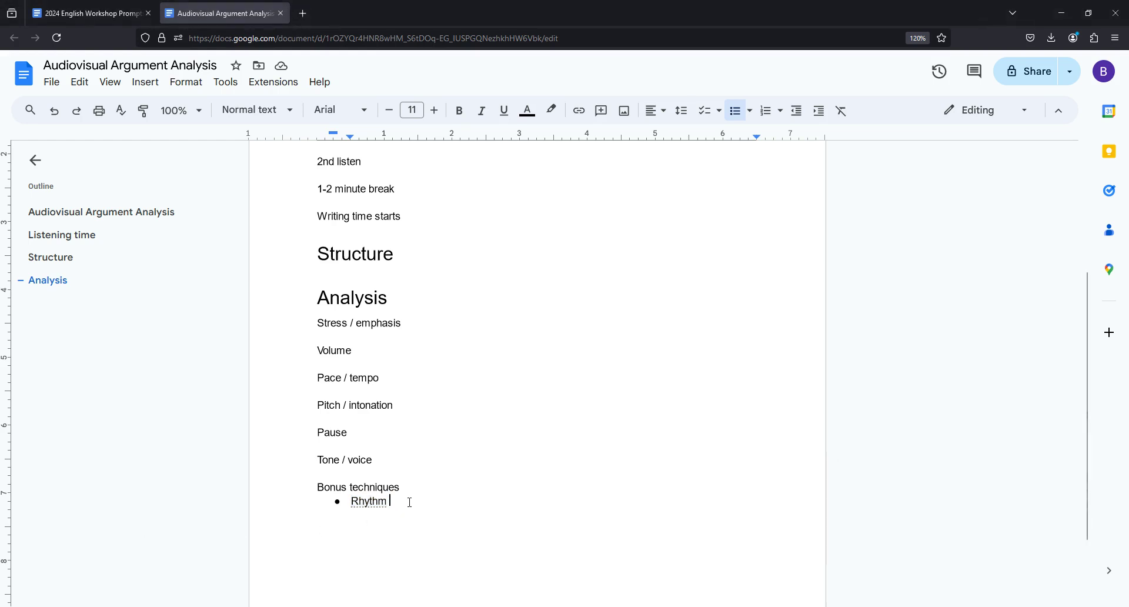
Step: Paste the Staccato explanation as a sub-bullet under Rhythm
key(Return)
key(Tab)
text(Staccato → emphasis, conveys a sense of rigidity/structure)
key(Return)
key(shift+Tab)
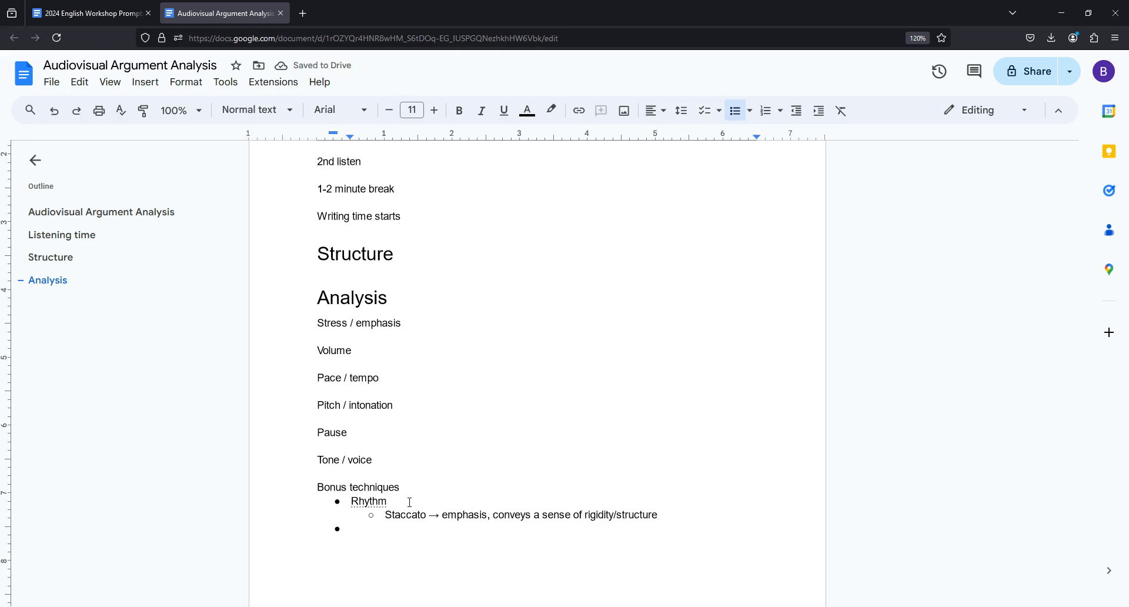
Step: Add 'Background noise / sound effects' with sub-points Audience reaction and Diegetic vs non-diegetic sound
text(Background noise / soun)
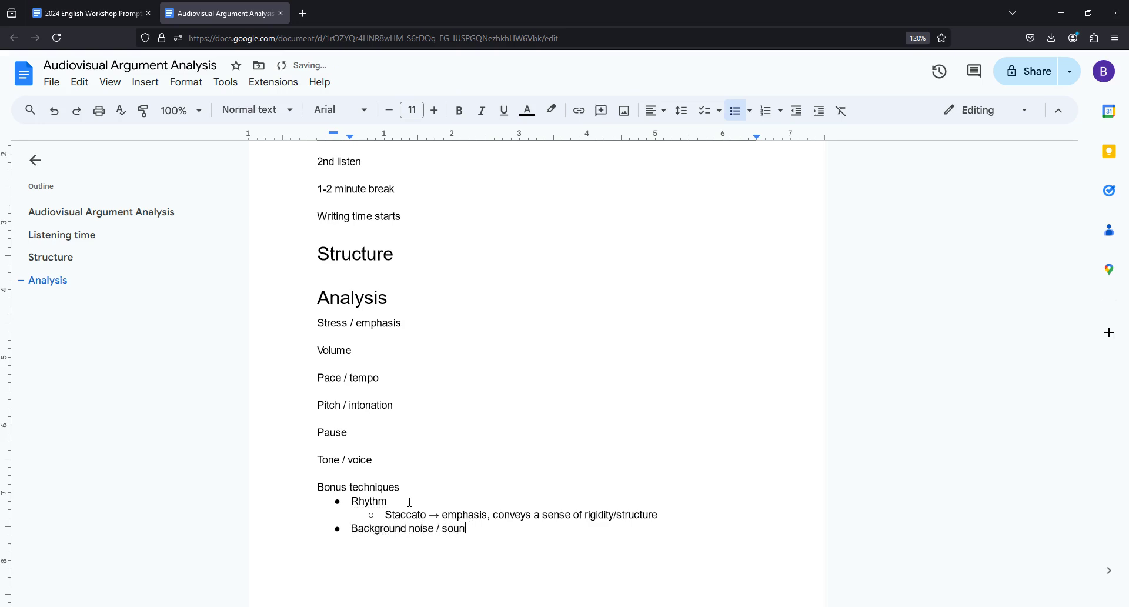
text(d effects)
key(Return)
key(Tab)
text(audience reaction)
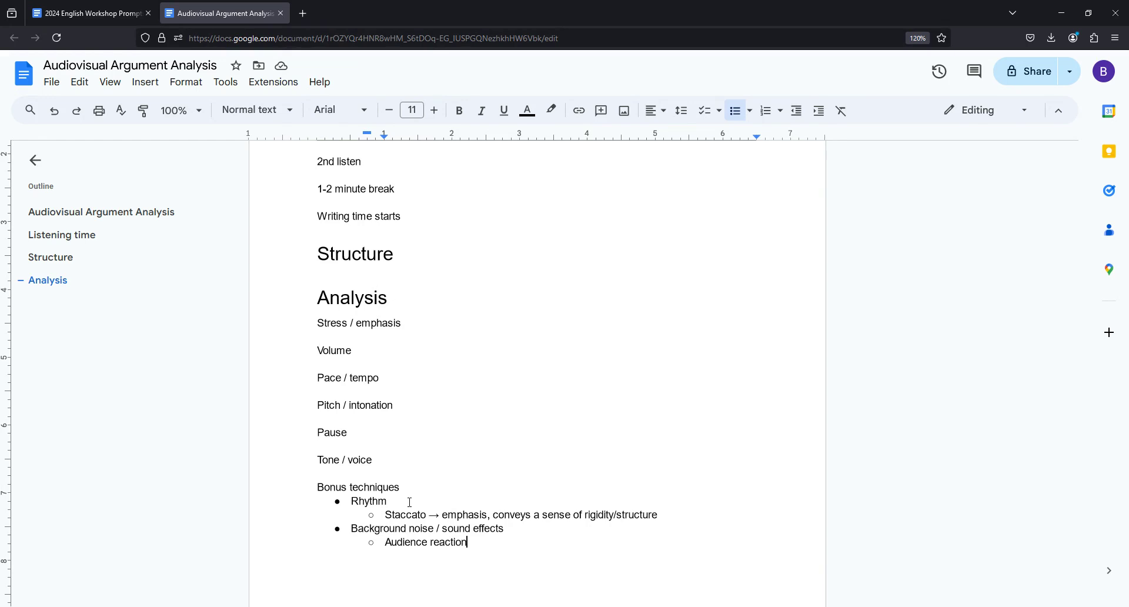
key(Return)
text(diegetic vs no)
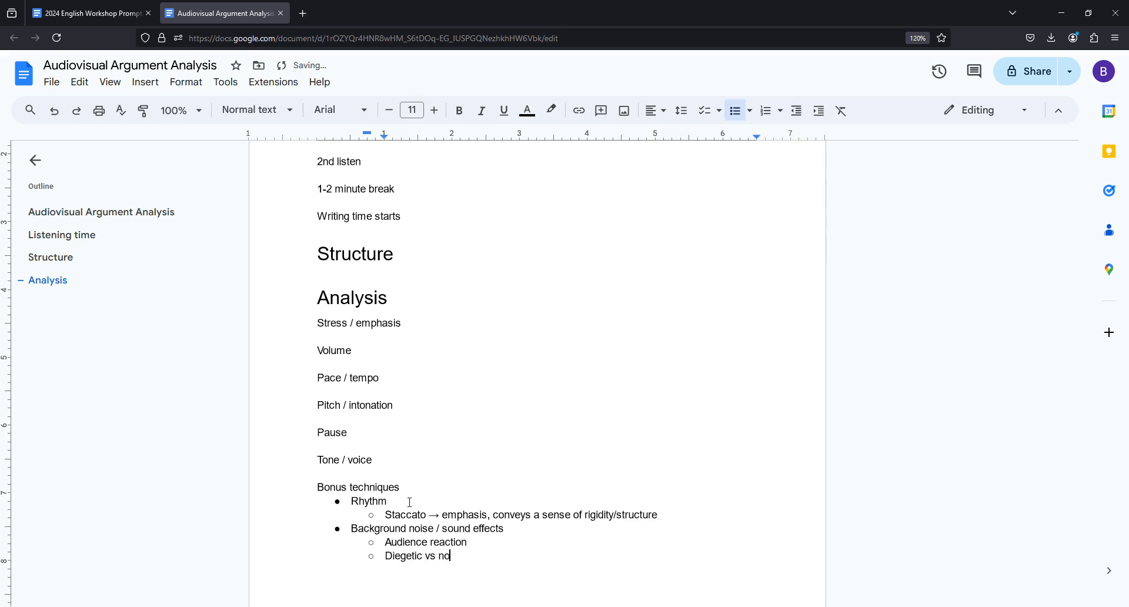
text(n-diegetic sound)
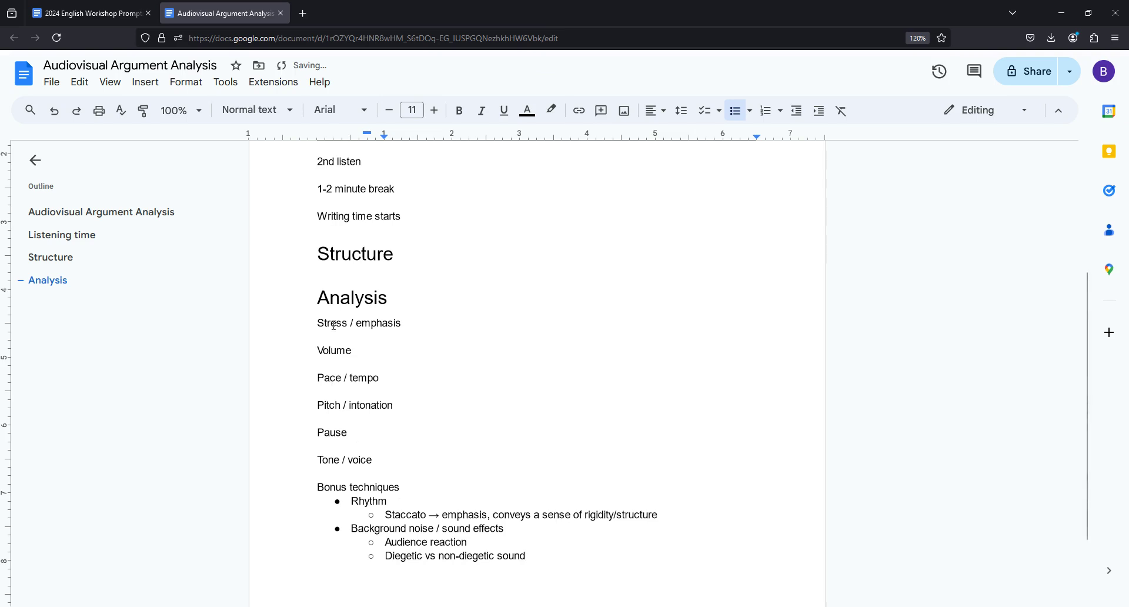
drag(317, 323, 382, 461)
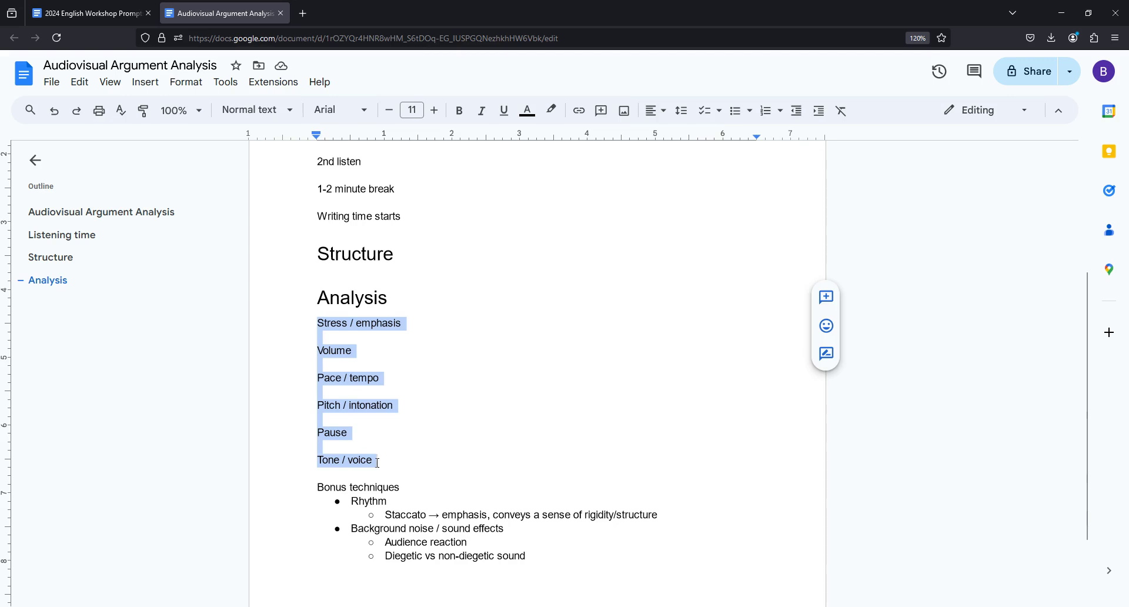
scroll(370, 435, up, 3)
drag(312, 253, 365, 292)
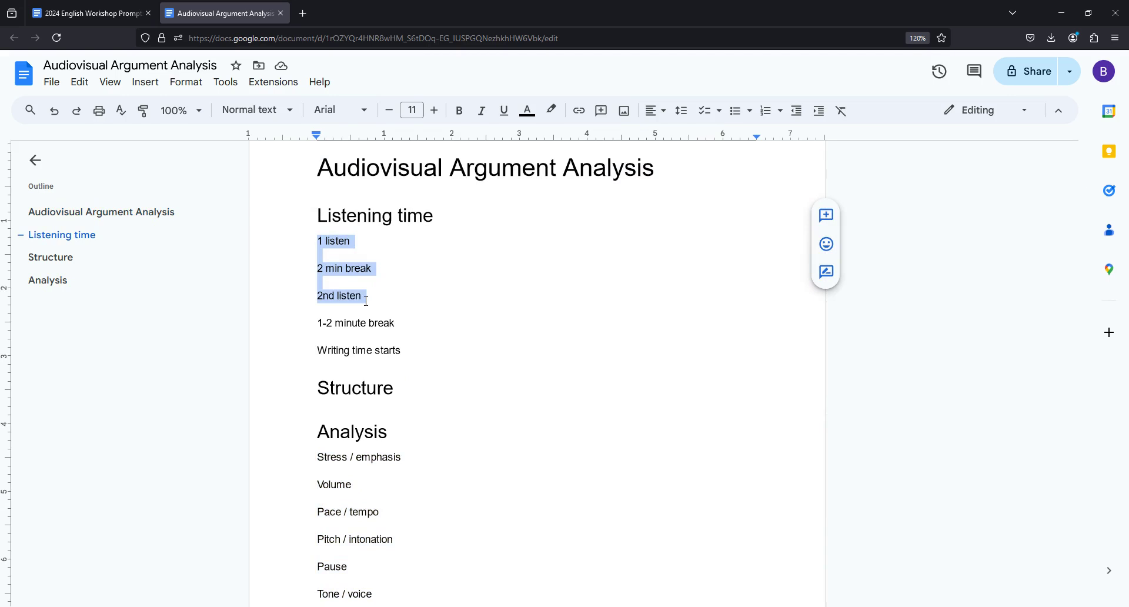
click(346, 241)
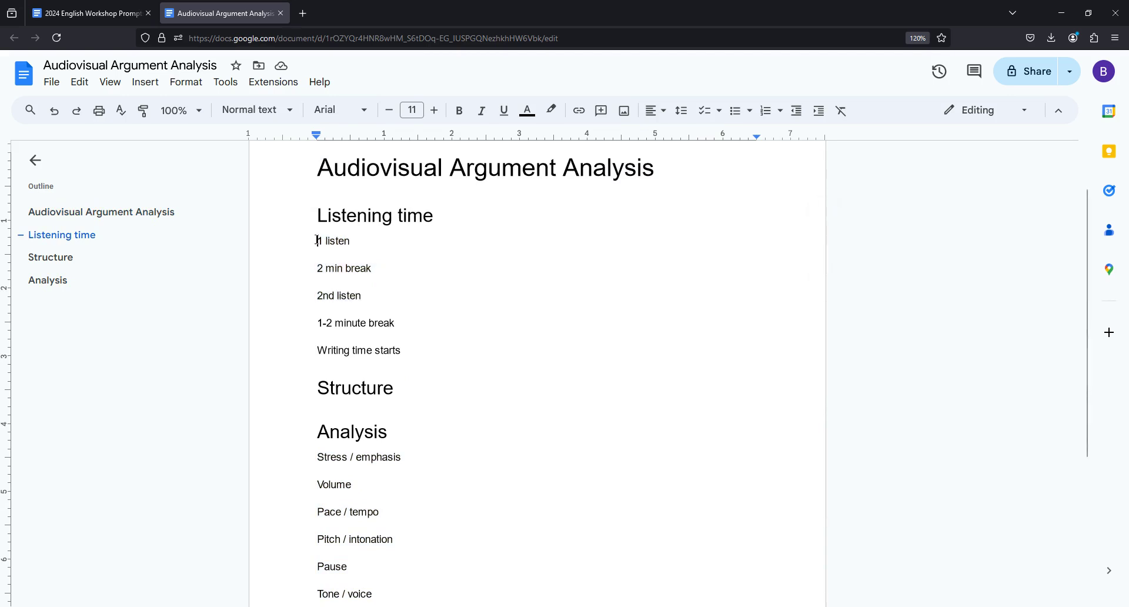
drag(318, 241, 373, 297)
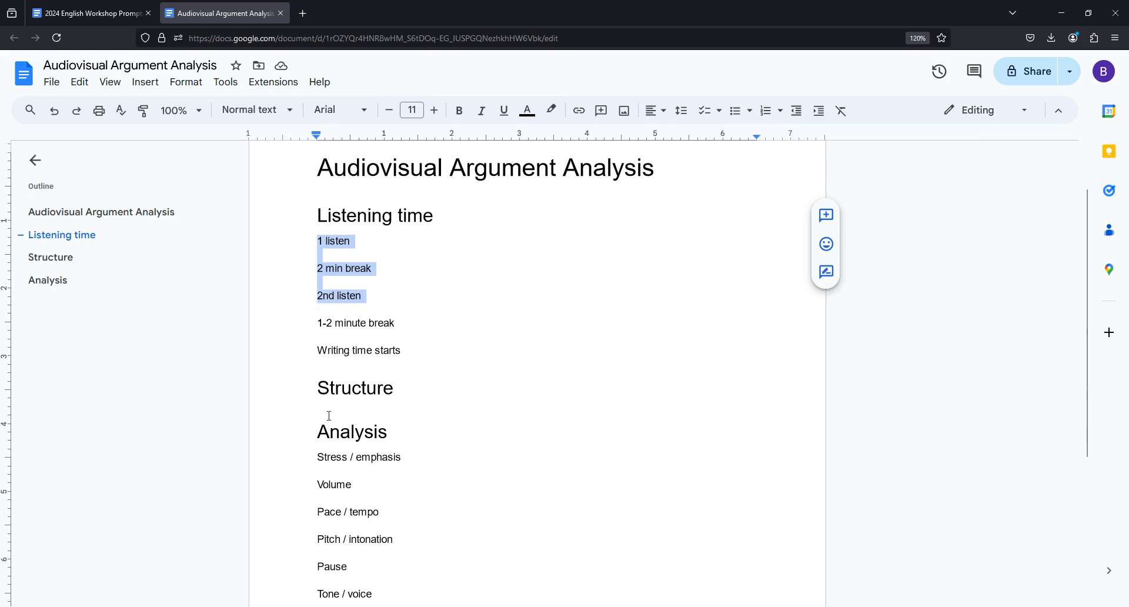
scroll(331, 415, down, 1)
drag(317, 390, 392, 522)
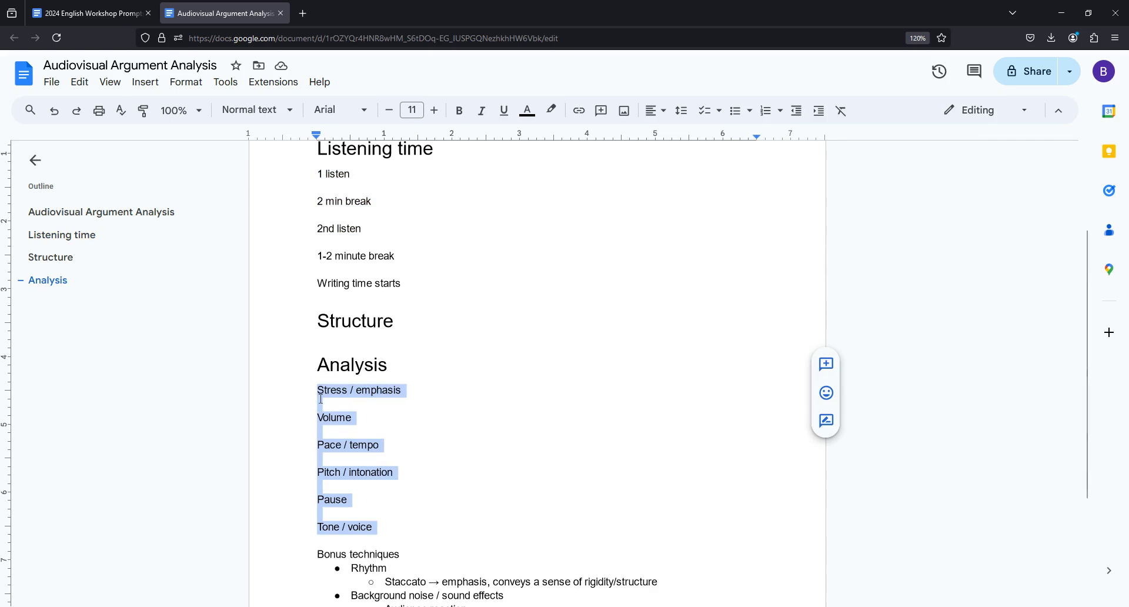
drag(318, 389, 377, 464)
Step: Insert a bulleted list under 1 listen reading Stress, Pitch and Tone
click(366, 173)
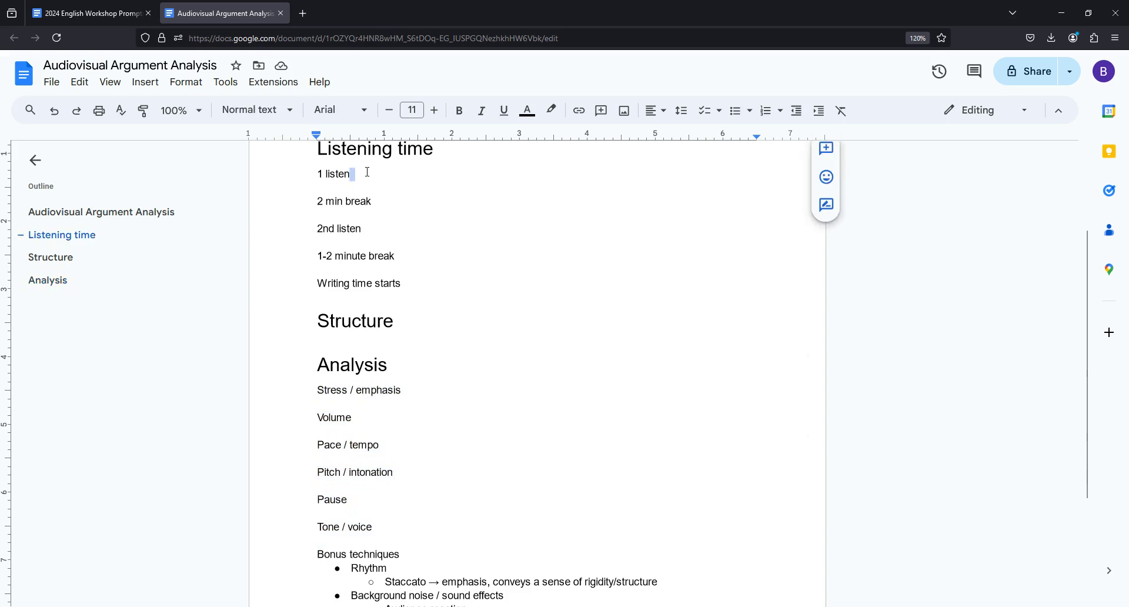
key(Return)
click(734, 110)
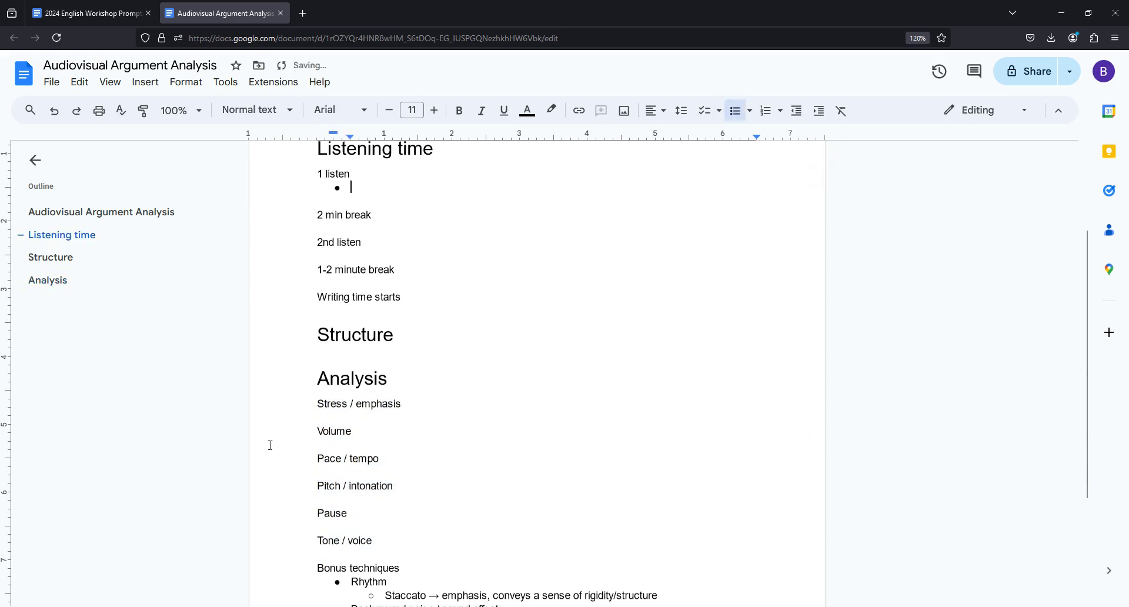
drag(317, 404, 385, 541)
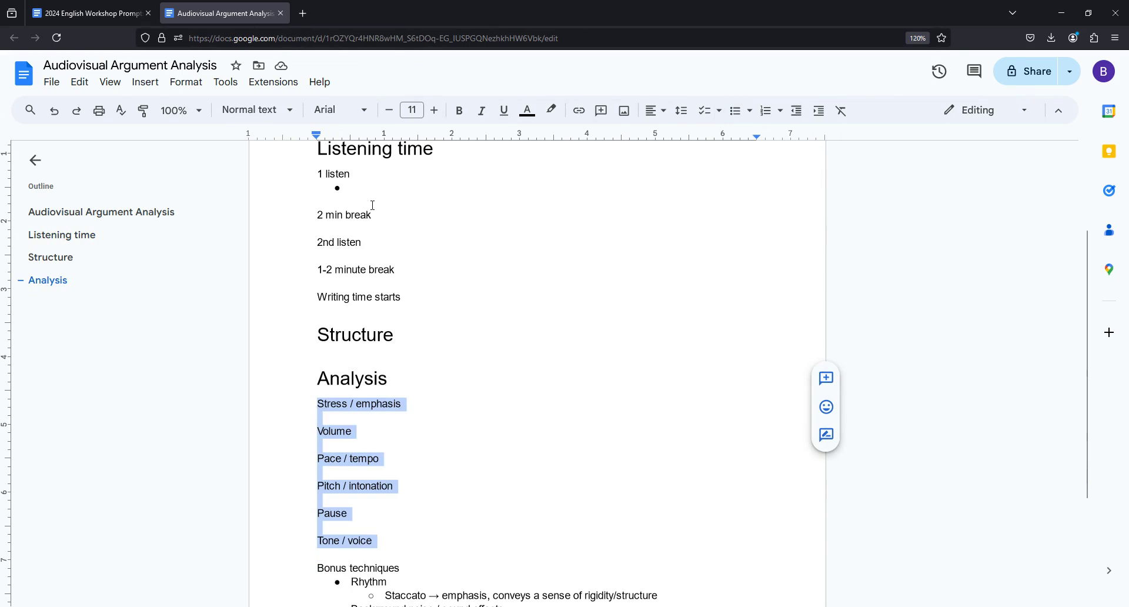
click(381, 187)
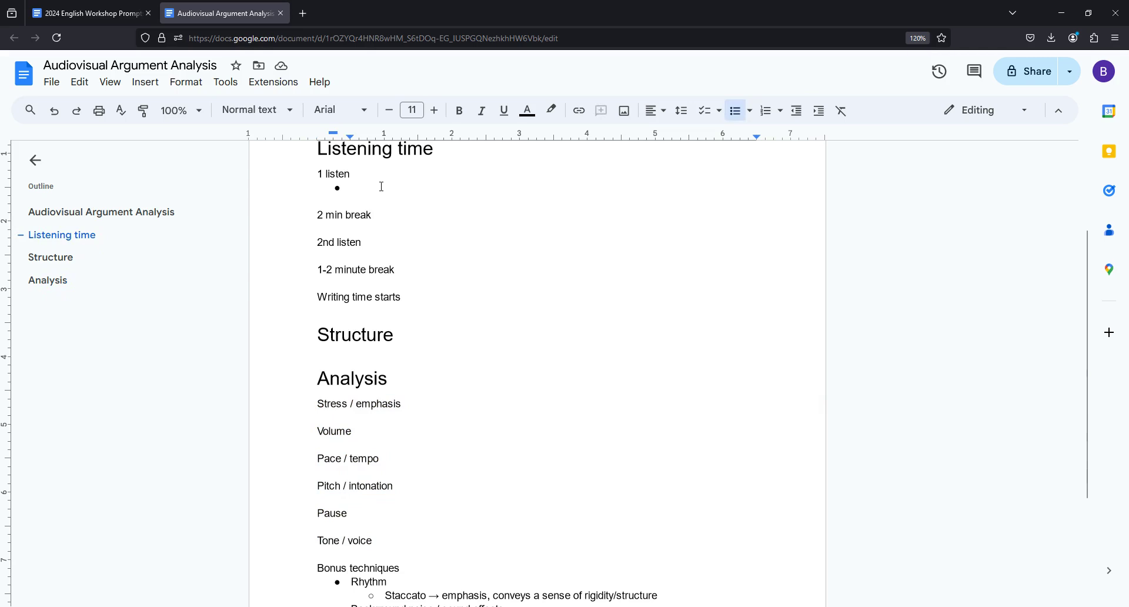
text(stress)
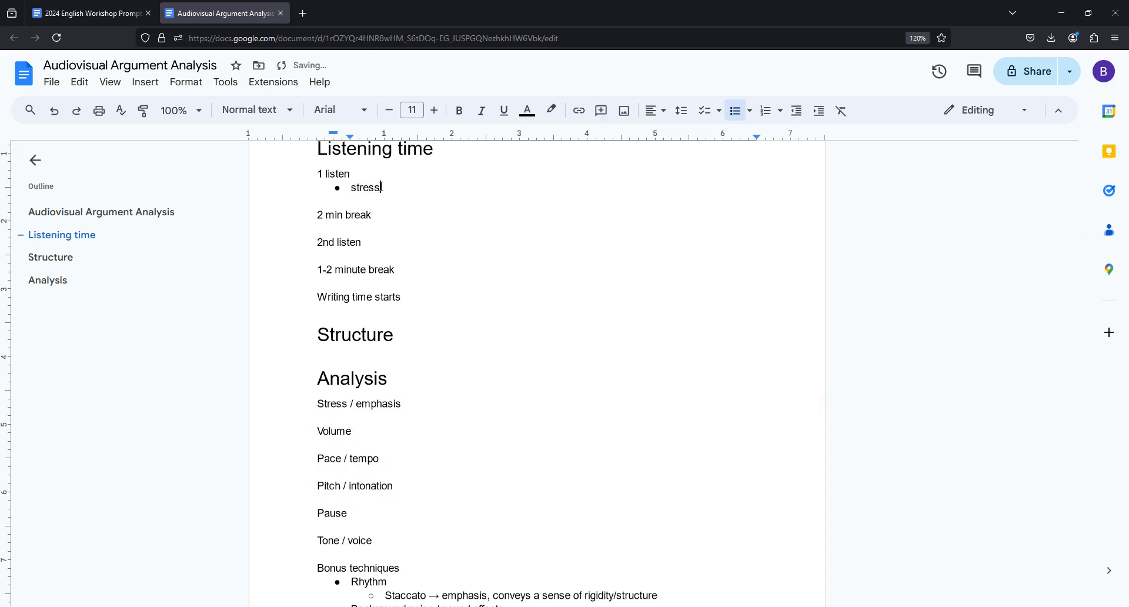
key(Return)
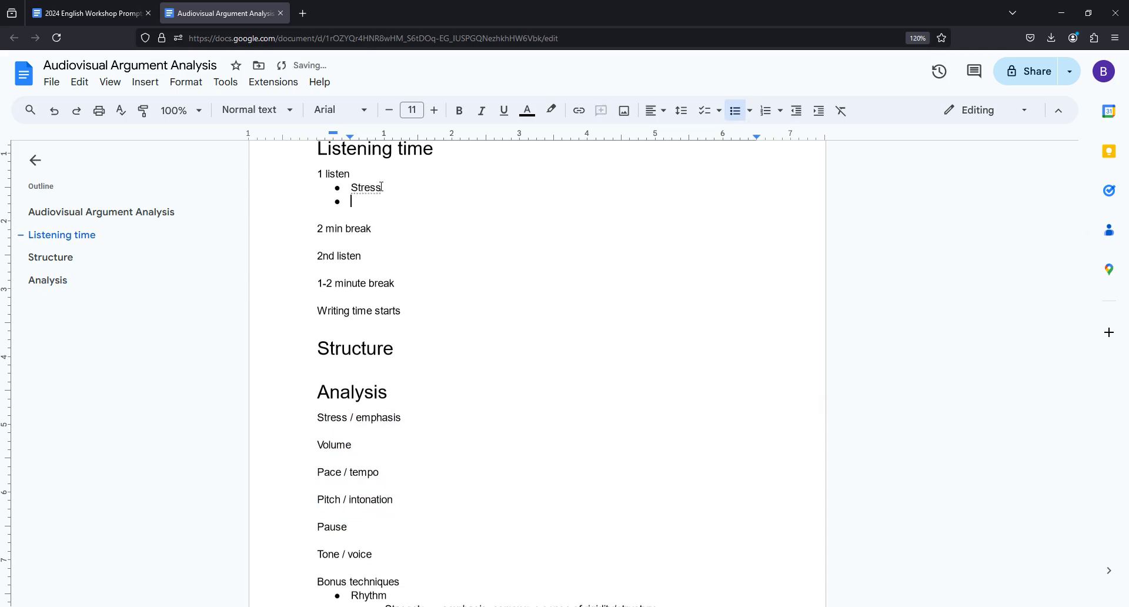
text(pitch)
key(Return)
text(tone)
key(shift+Home)
key(shift+Up)
key(shift+Up)
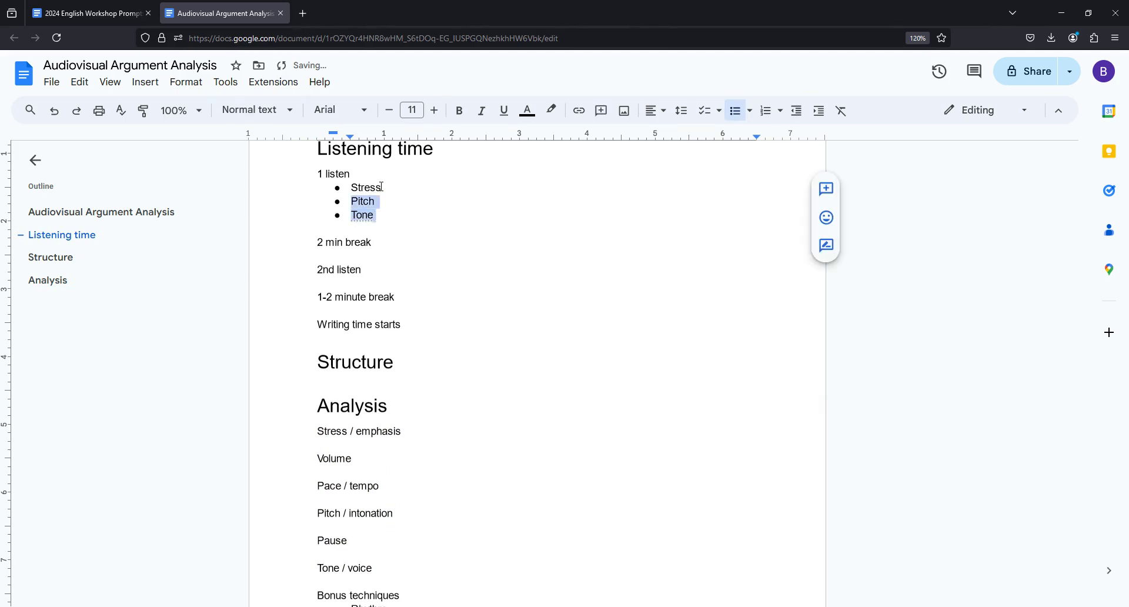
Step: Start an empty bullet point beneath 2nd listen
click(365, 272)
key(Return)
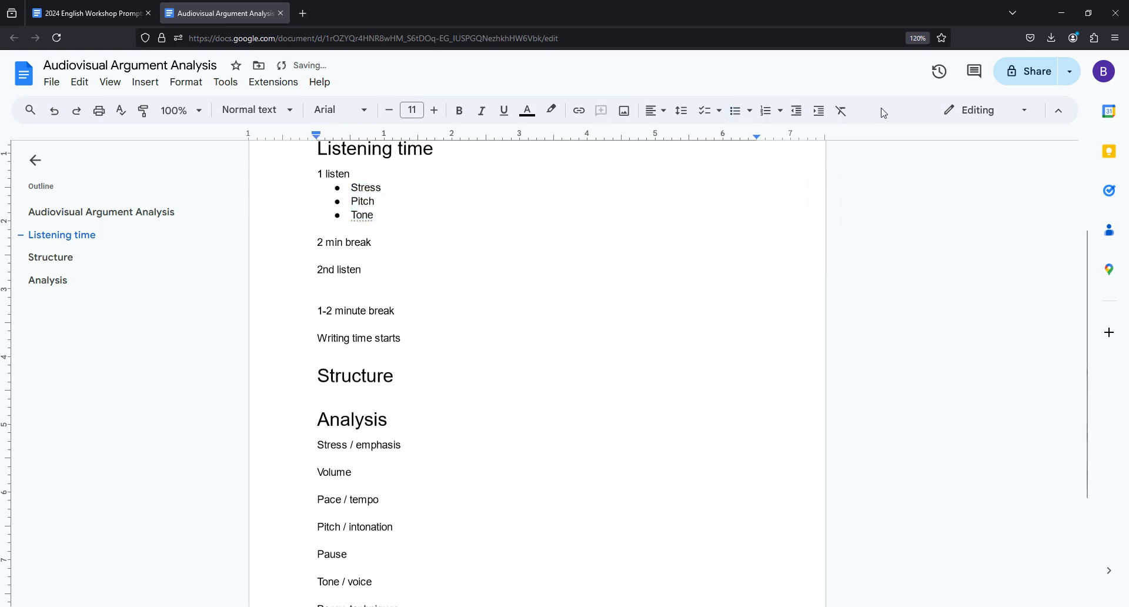
click(729, 118)
scroll(365, 420, down, 1)
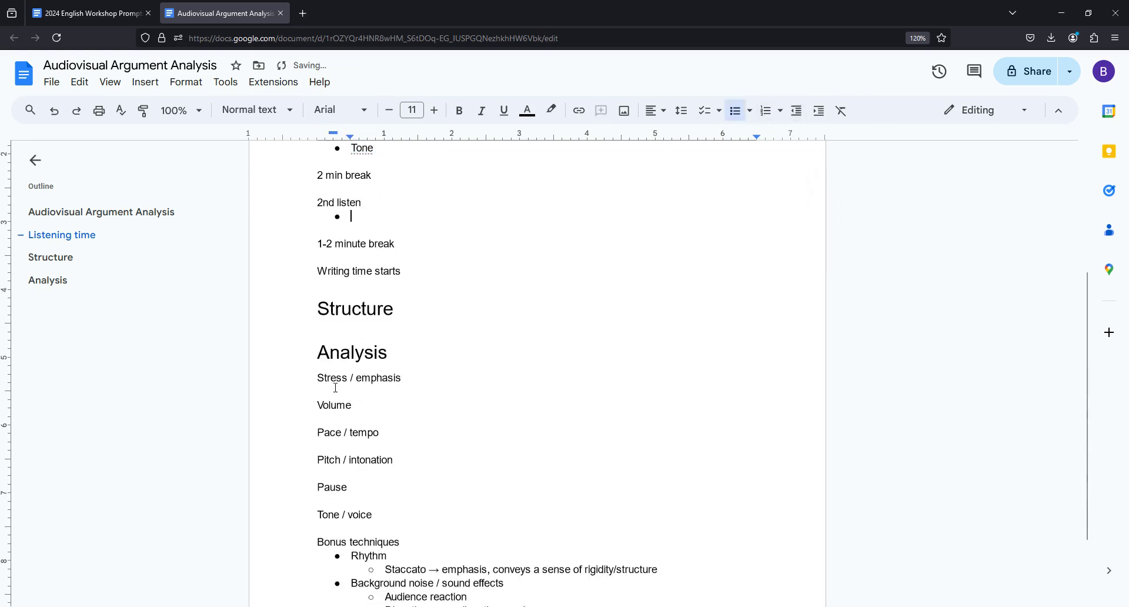
scroll(383, 425, up, 1)
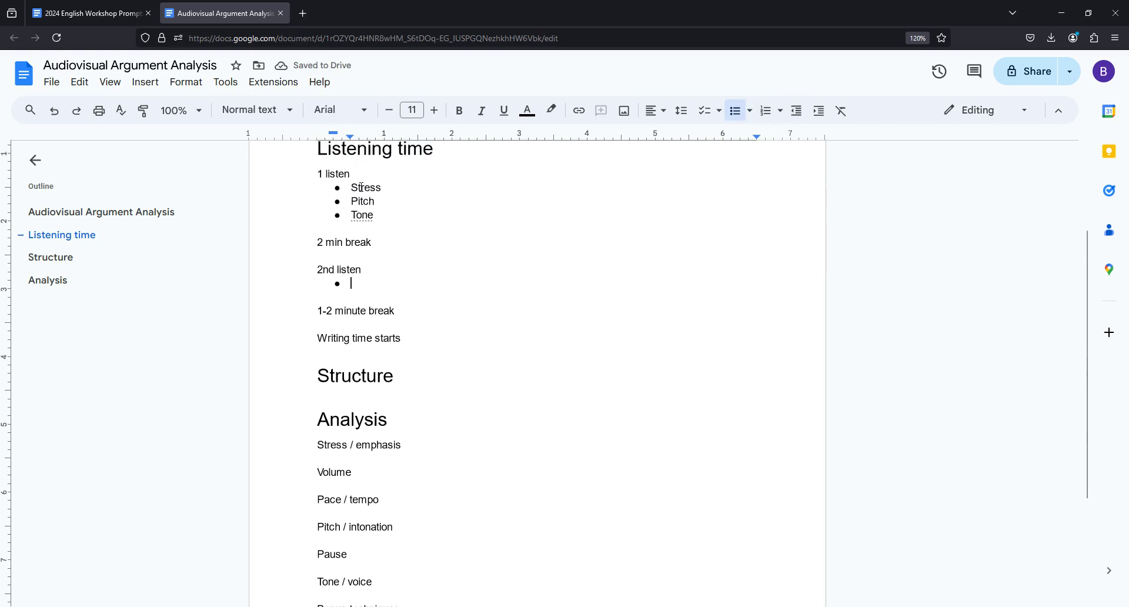
drag(351, 187, 379, 248)
click(366, 281)
Step: Fill bullets Volume, Pace, Pause and 'Visual:', then indent a sub-point under Visual
text(volume)
key(Return)
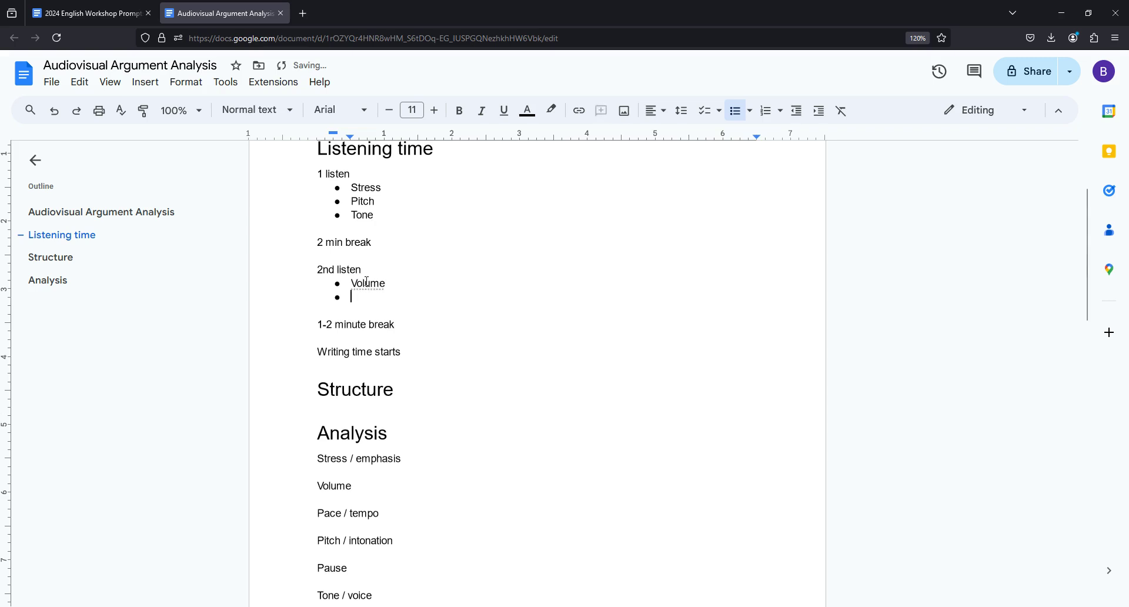
text(pace)
key(Return)
text(pause)
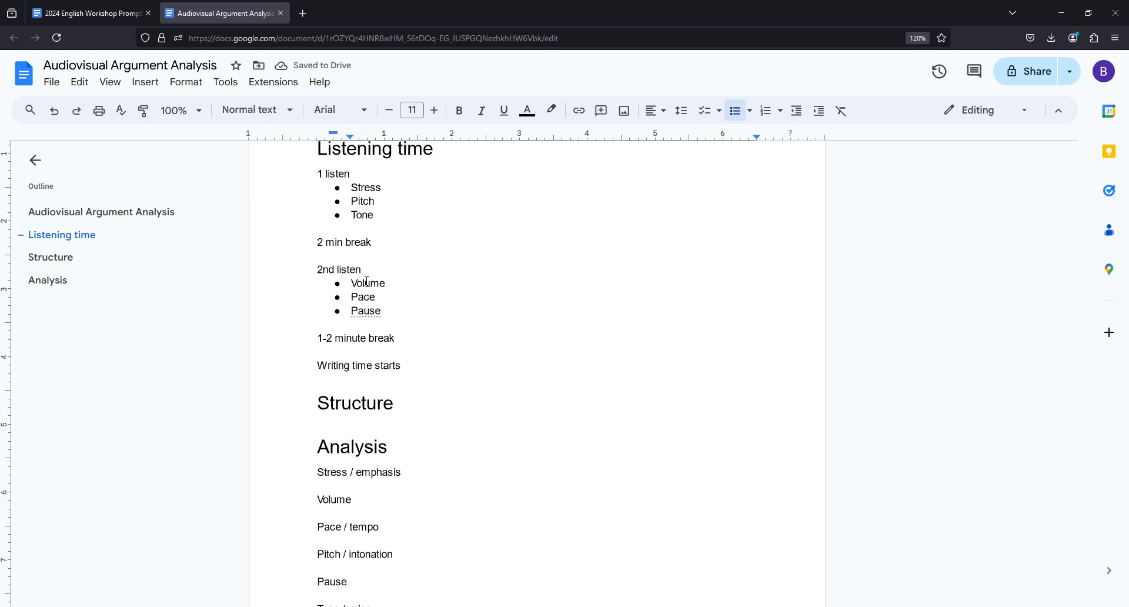
key(Return)
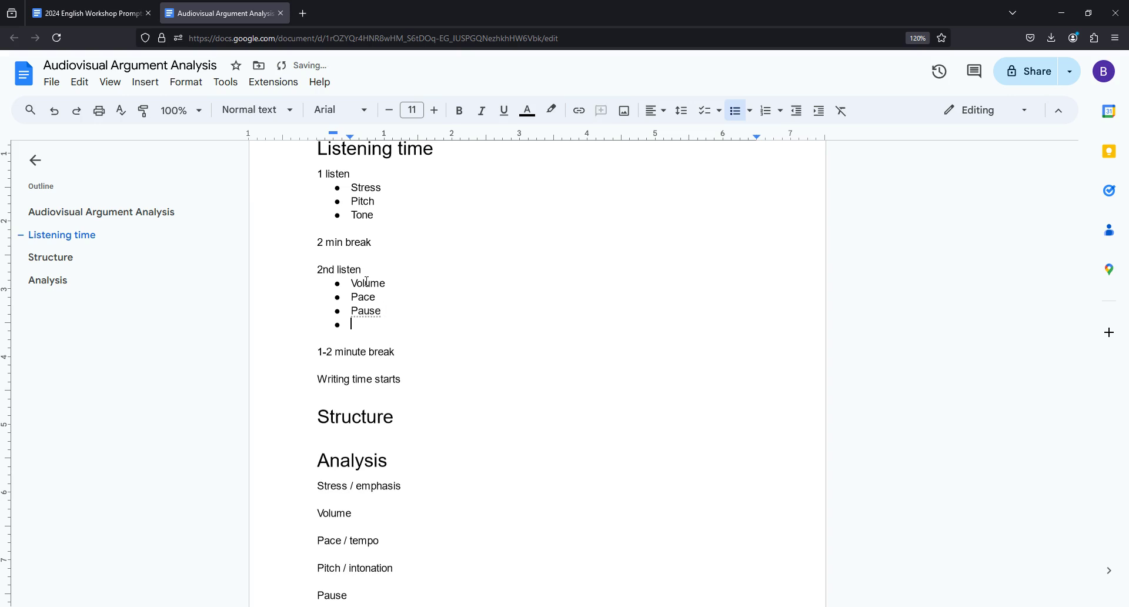
text(visual:)
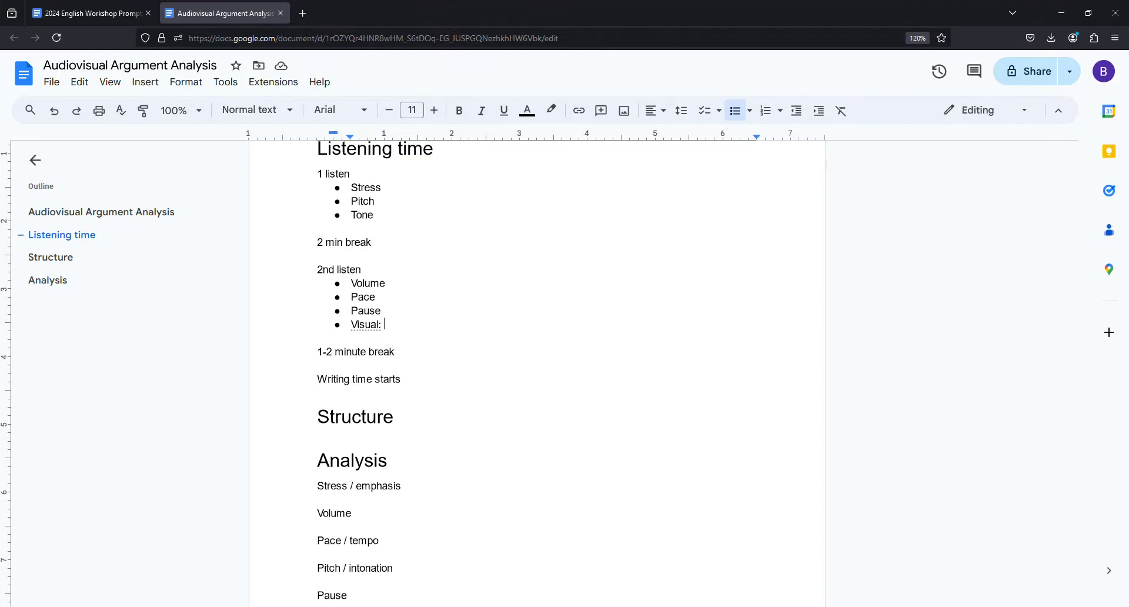
key(ctrl+z)
key(ctrl+z)
key(ctrl+z)
key(ctrl+z)
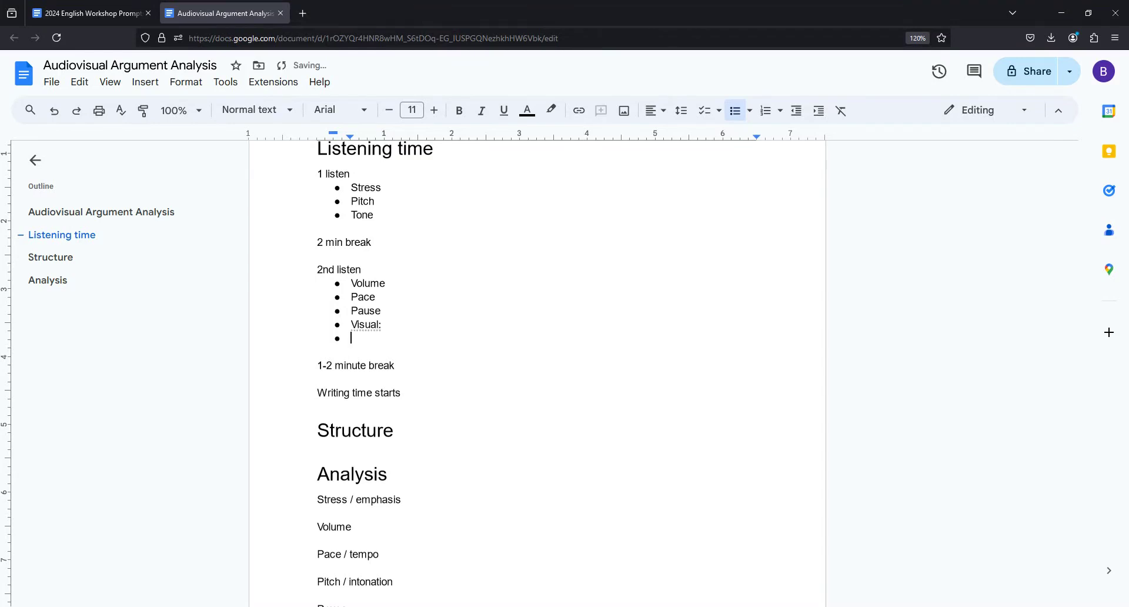
key(Return)
key(Tab)
Step: Add the sub-point 'Speakers filmed - body language; facial expressions' under Visual
text(speakers film)
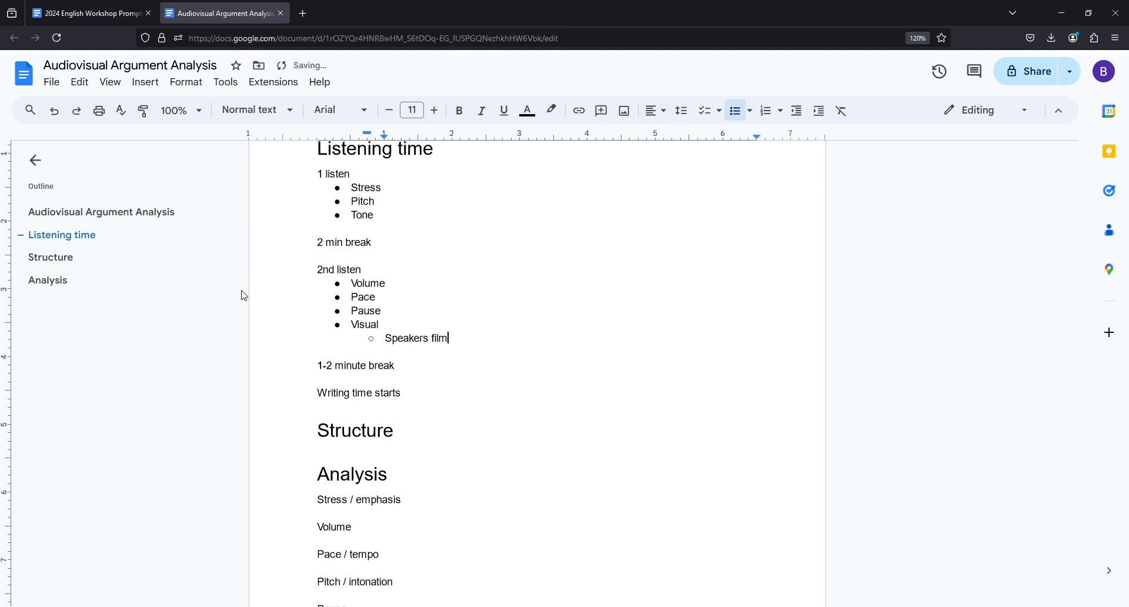
text(ed)
key(shift+Home)
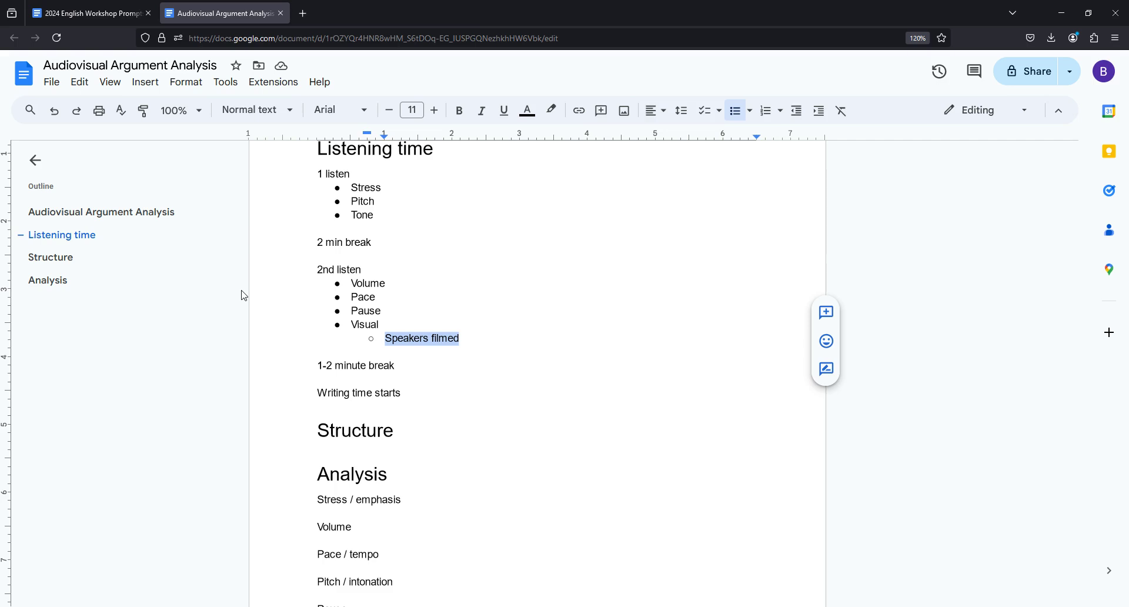
key(End)
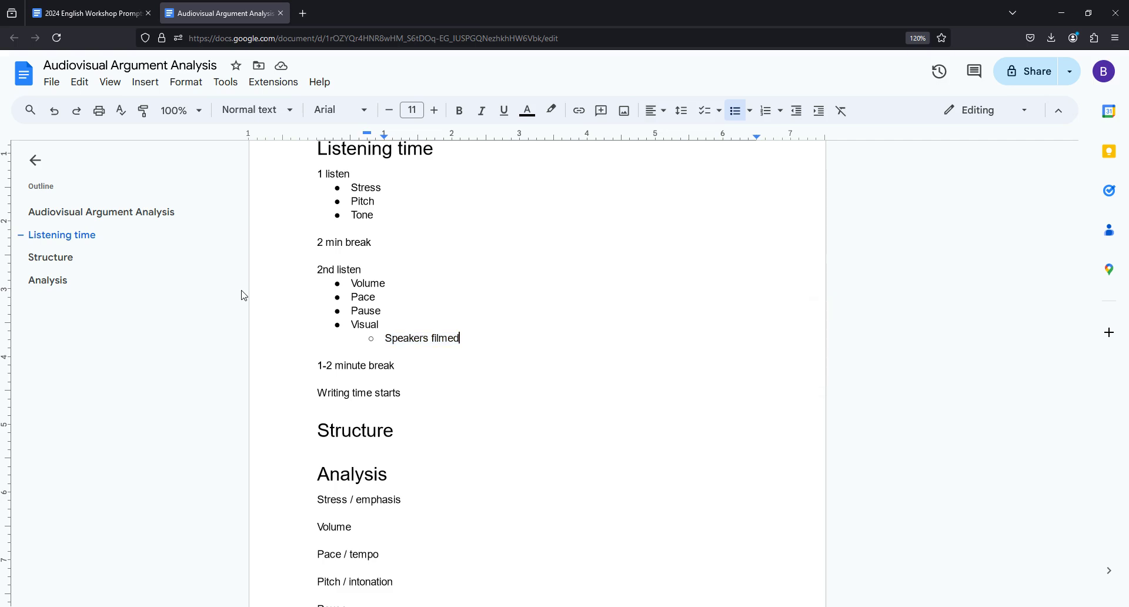
text(- body language; fac)
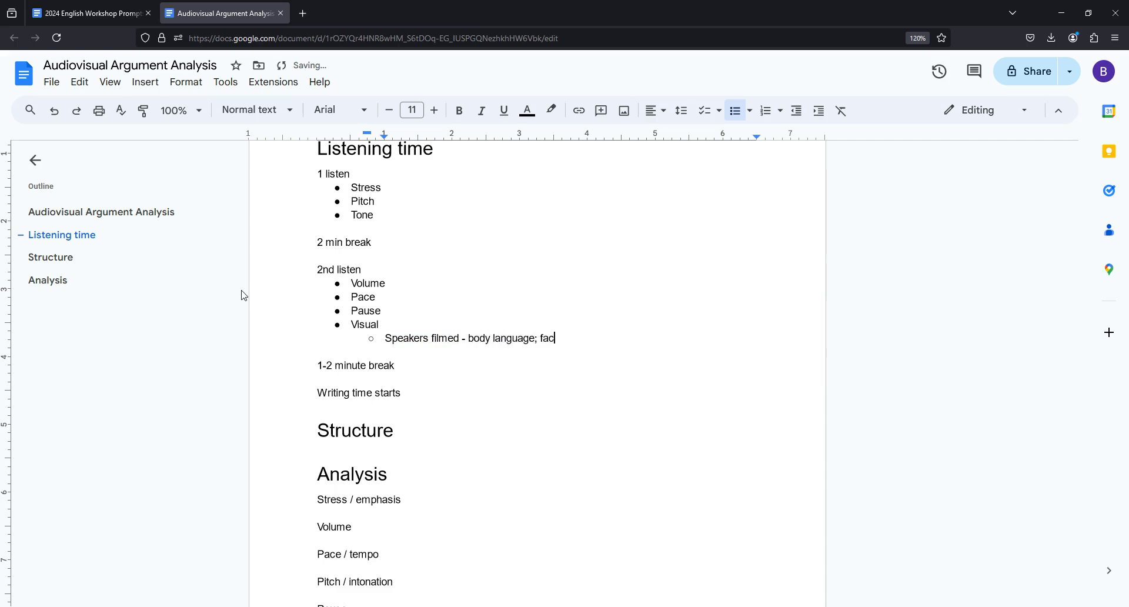
text(ial expressions)
key(Return)
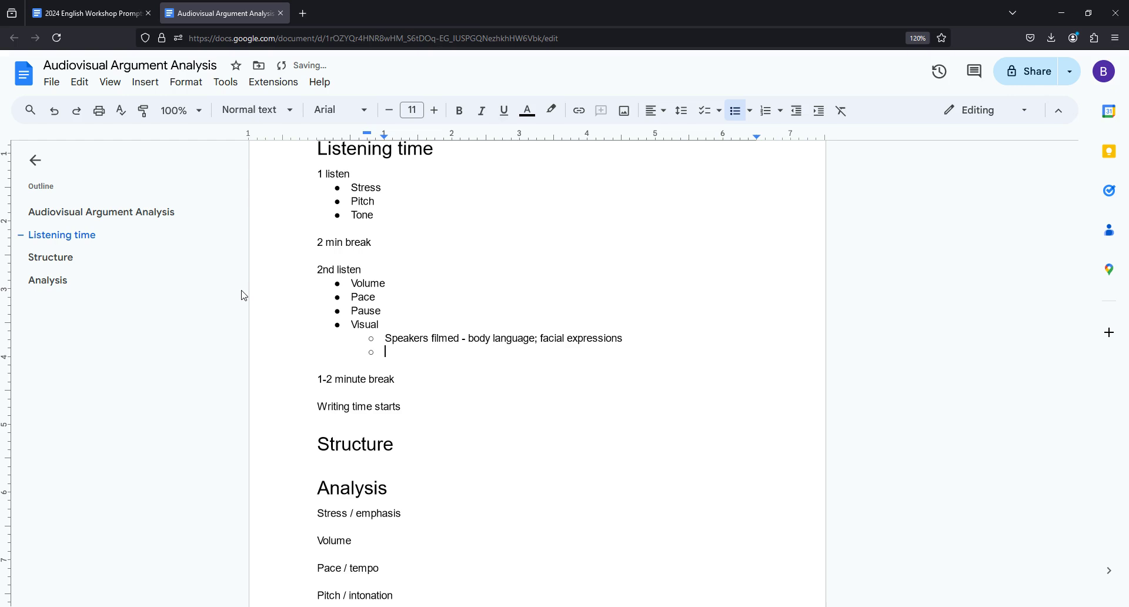
Step: Add 'Voiceover with other things filmed -> show the thing happening in real time', then paste Special effects and Graphs sub-points
text(Voiceover with other thi)
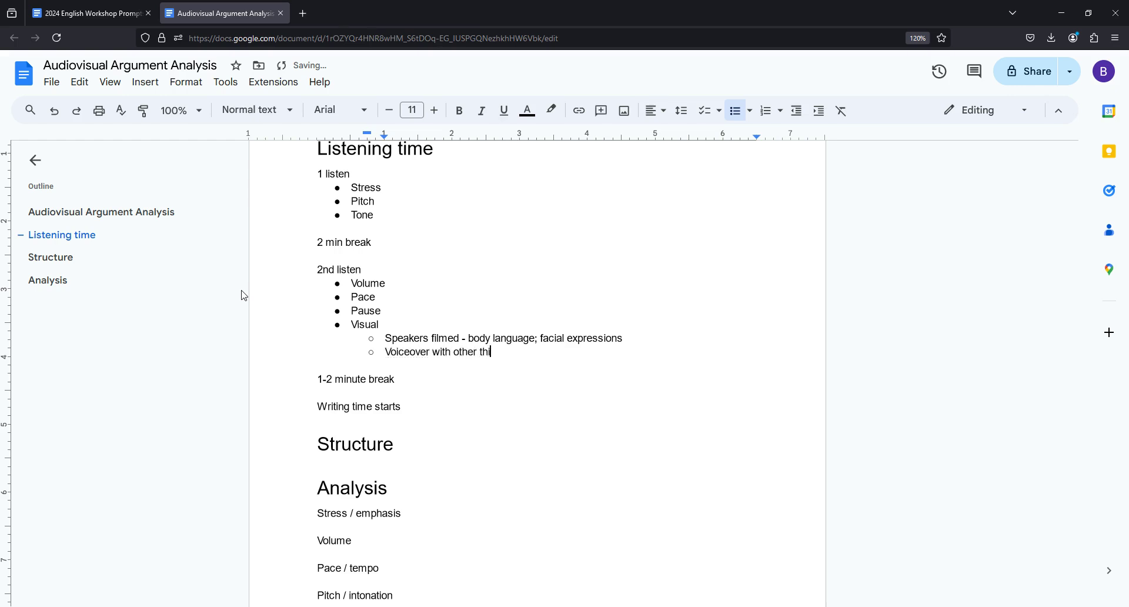
text(ngs filmed)
key(shift+Home)
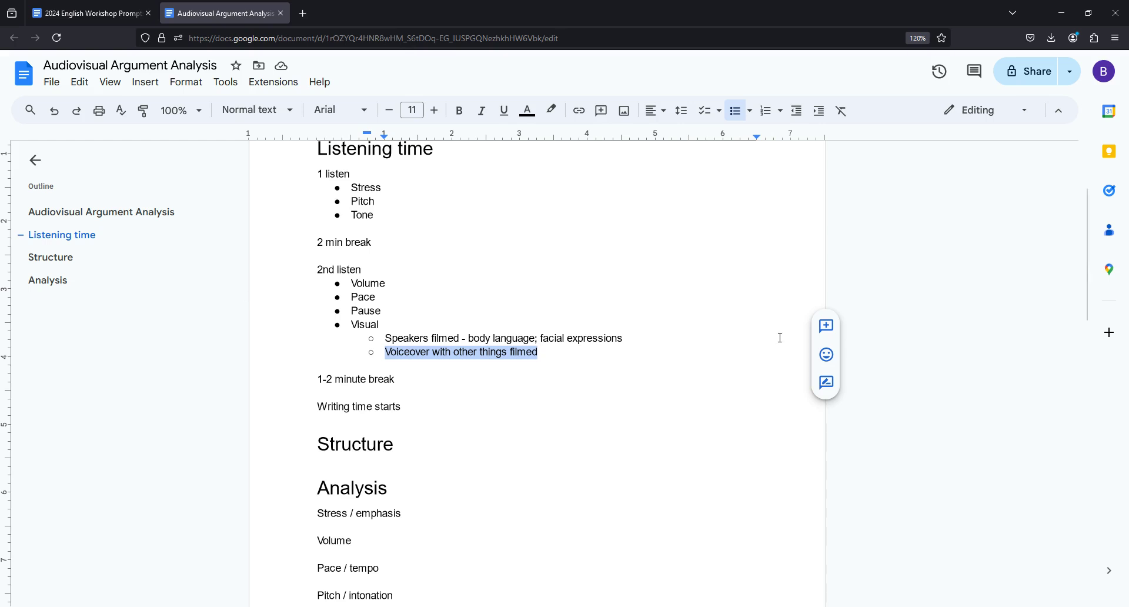
click(615, 355)
text(-> )
text(show the th)
text(ing happening in real time)
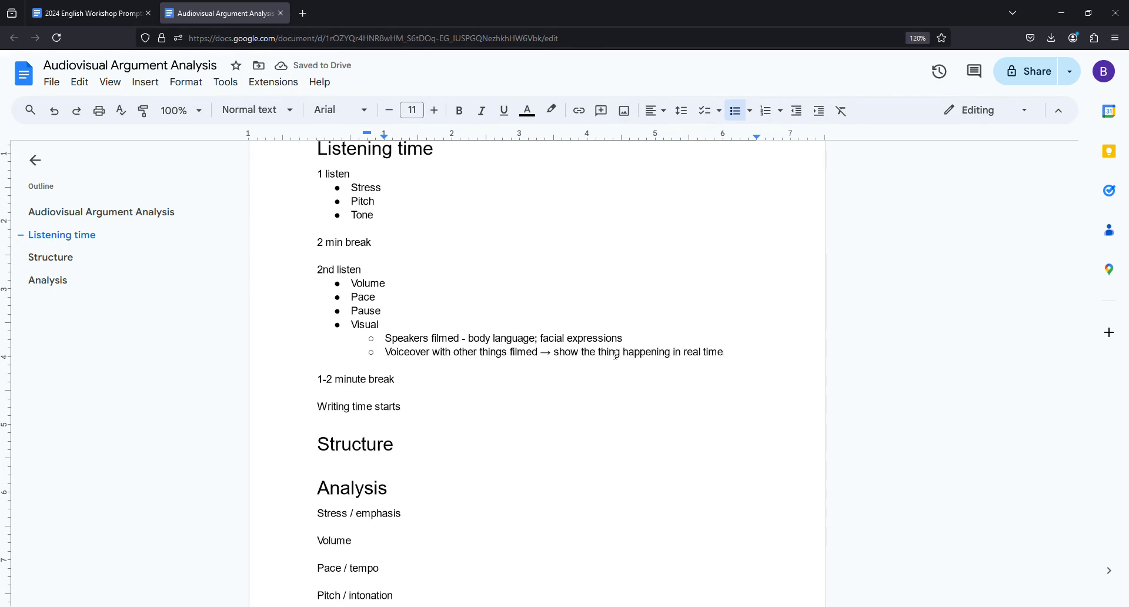
key(Return)
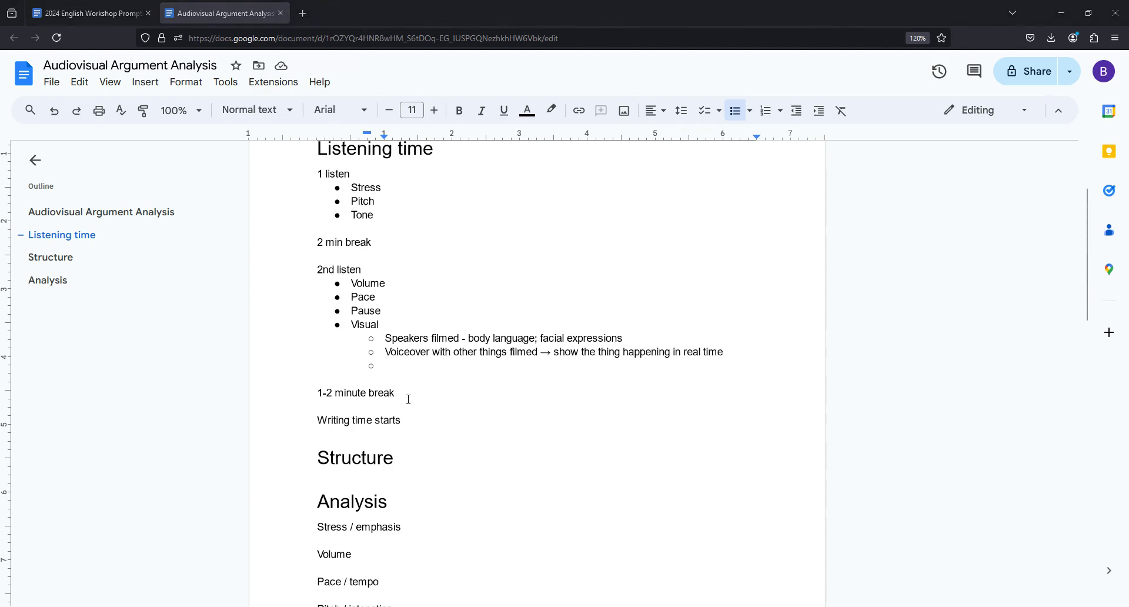
text(Special effects / noticeable editing Graphs / other visual aids)
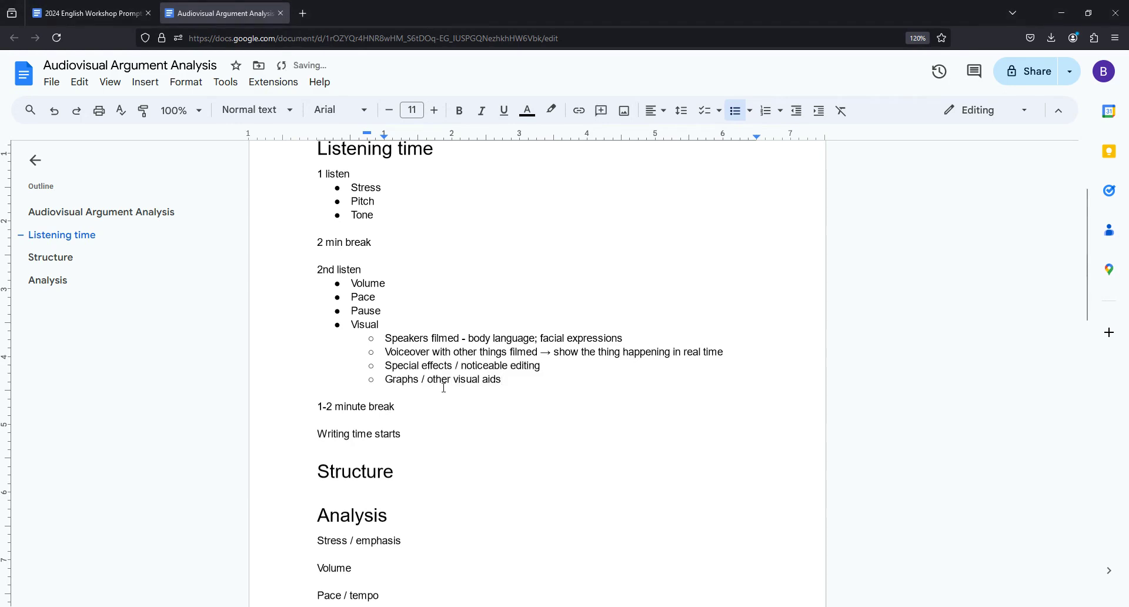
drag(396, 384, 505, 381)
click(506, 381)
drag(318, 174, 382, 216)
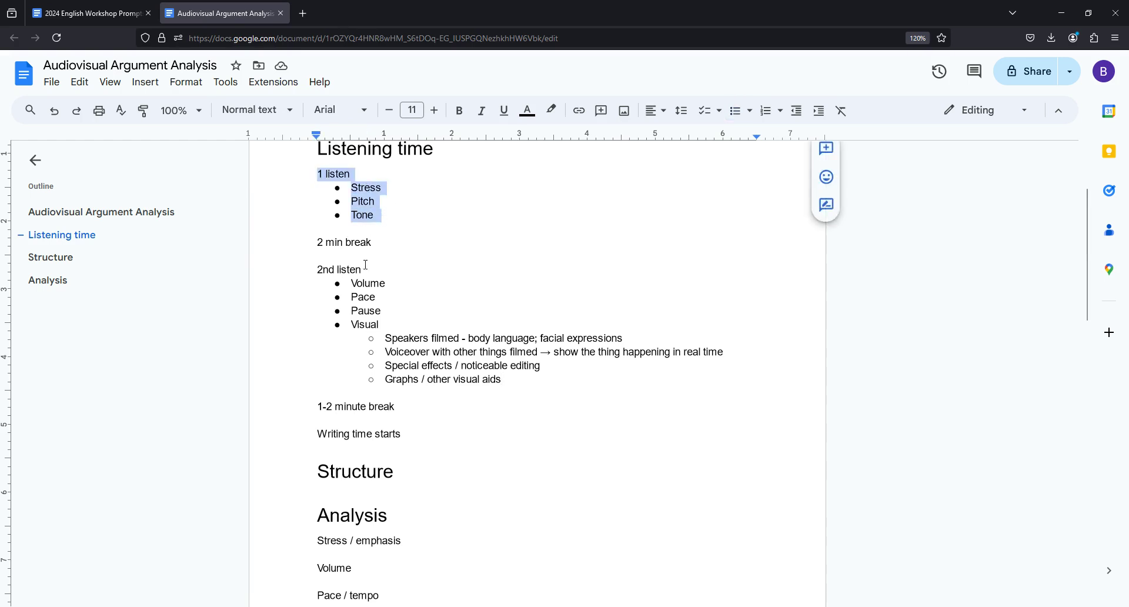
drag(317, 270, 512, 382)
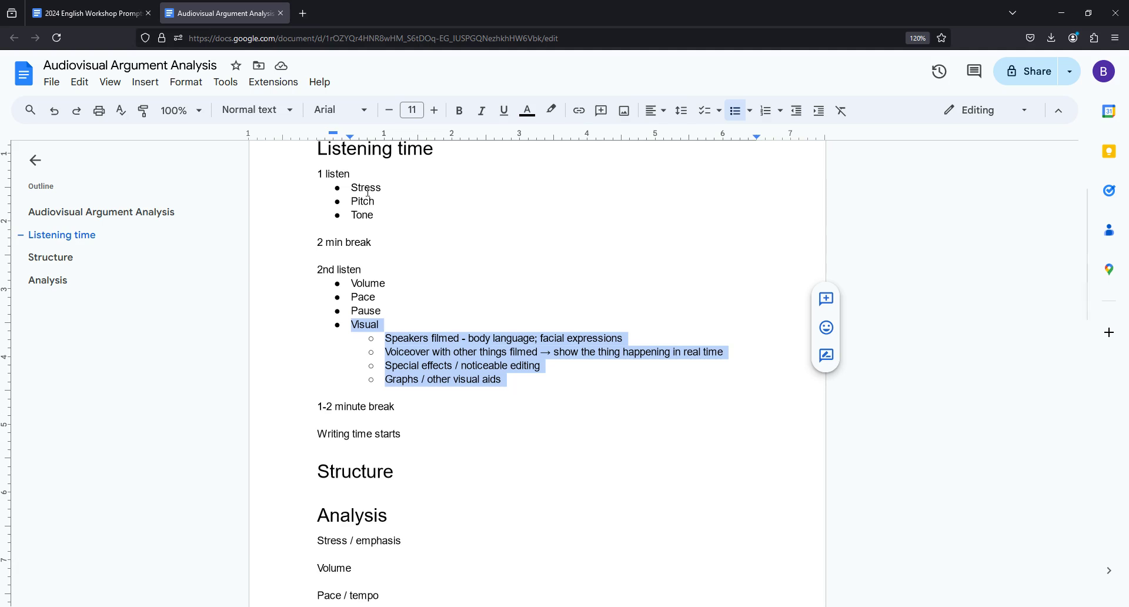
click(377, 245)
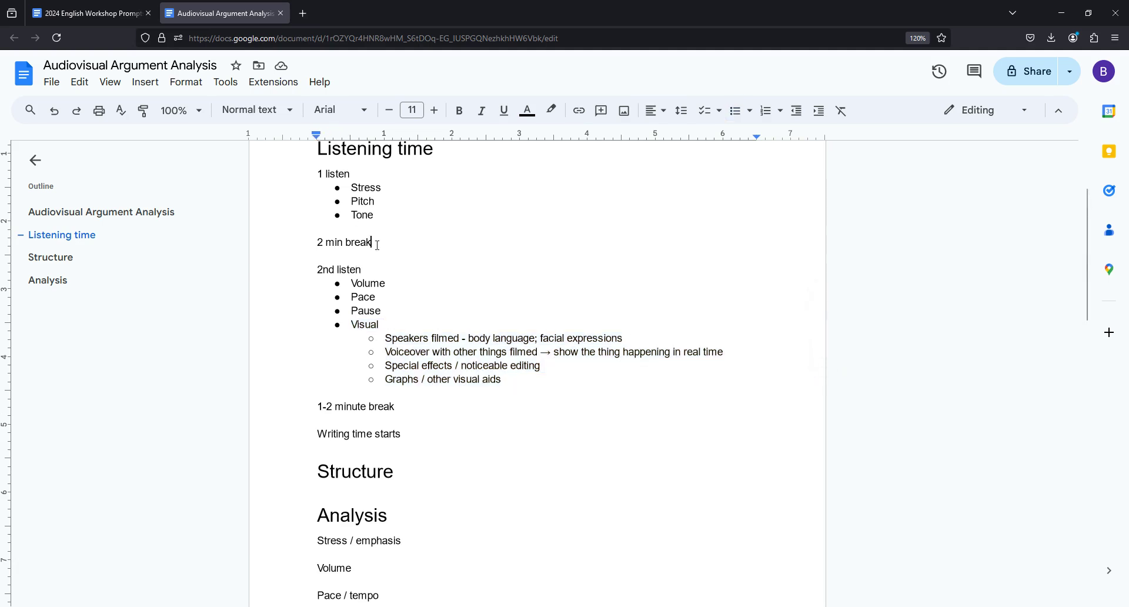
drag(333, 180, 373, 209)
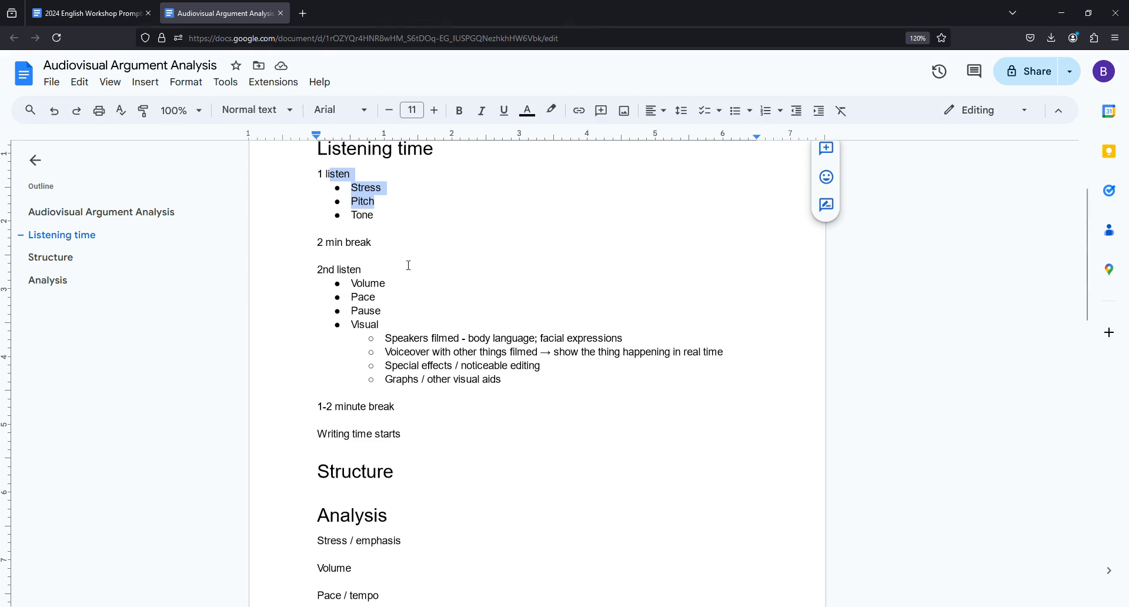
triple_click(330, 412)
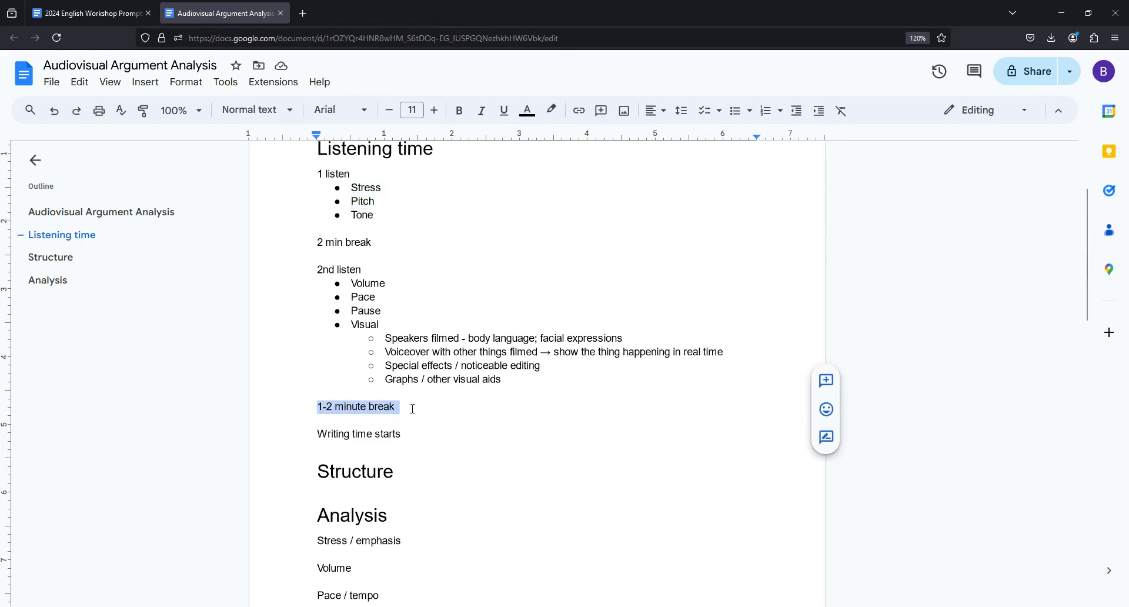
click(413, 409)
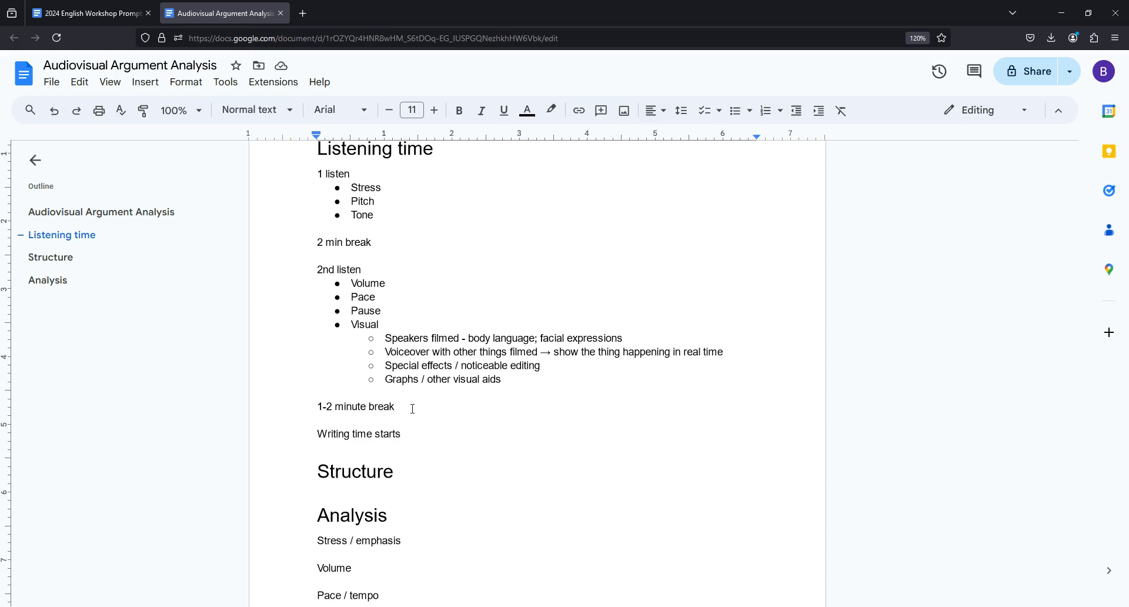
Step: Bullet two notes under 1-2 minute break: catching up unfinished notes and analysing written techniques
key(Return)
click(734, 115)
text(Catch up an)
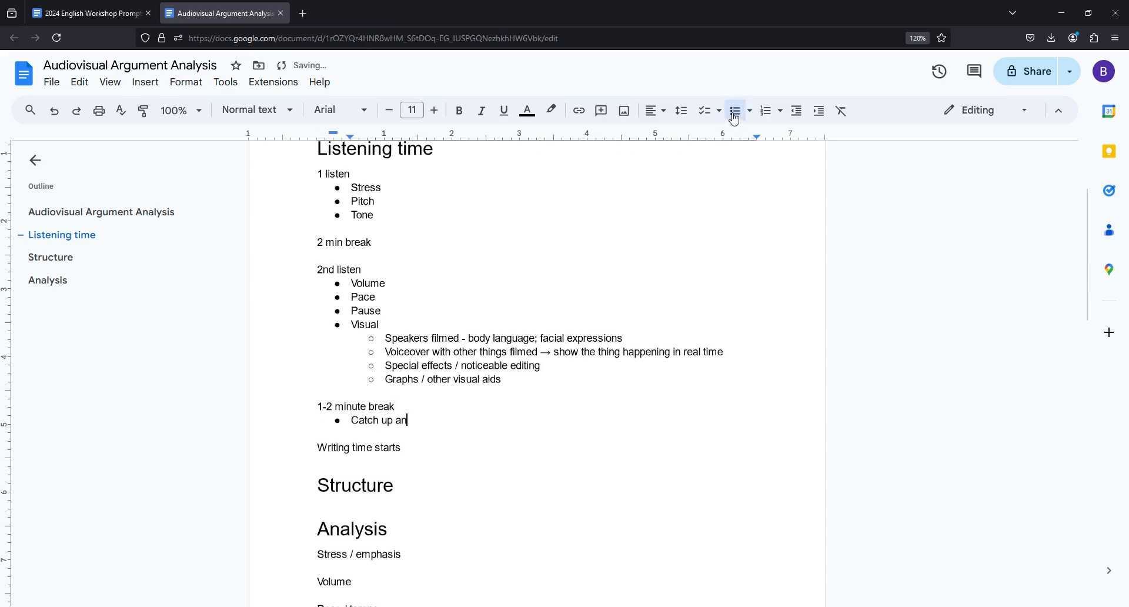
text(y additional things you)
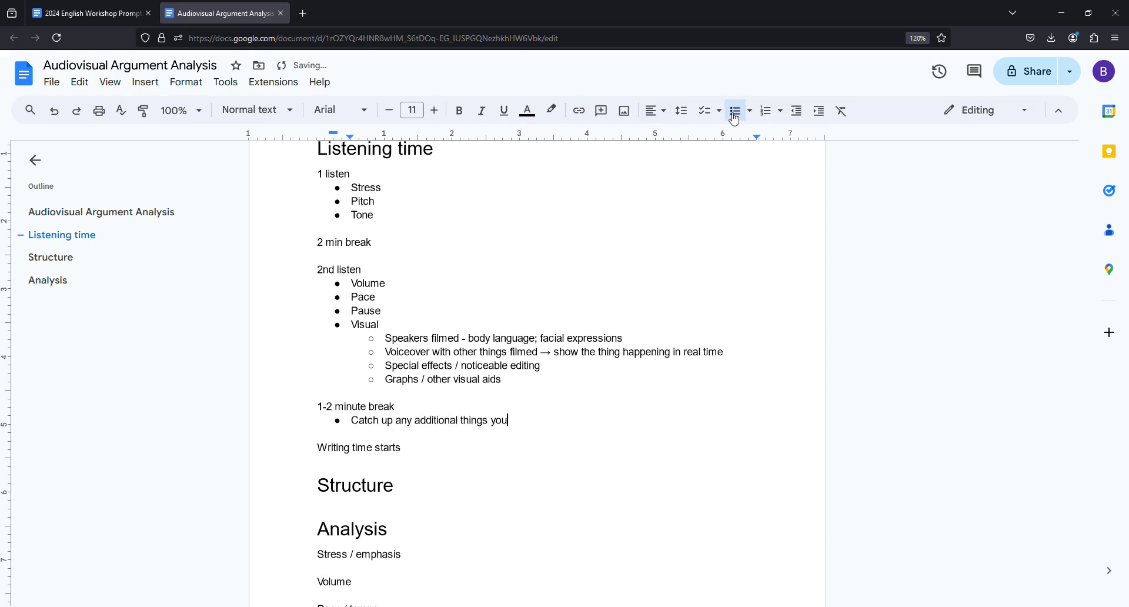
text( couldn't write fully)
key(Return)
text(Start analysing the write)
key(BackSpace)
key(BackSpace)
text(tten techniqu)
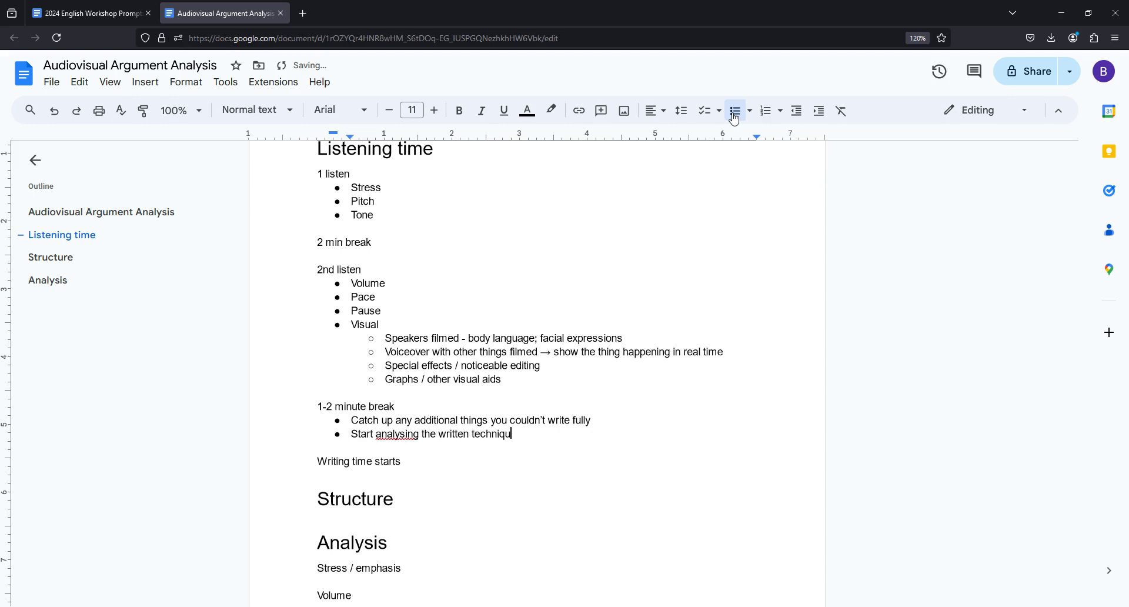
text(es)
click(410, 433)
drag(317, 174, 526, 382)
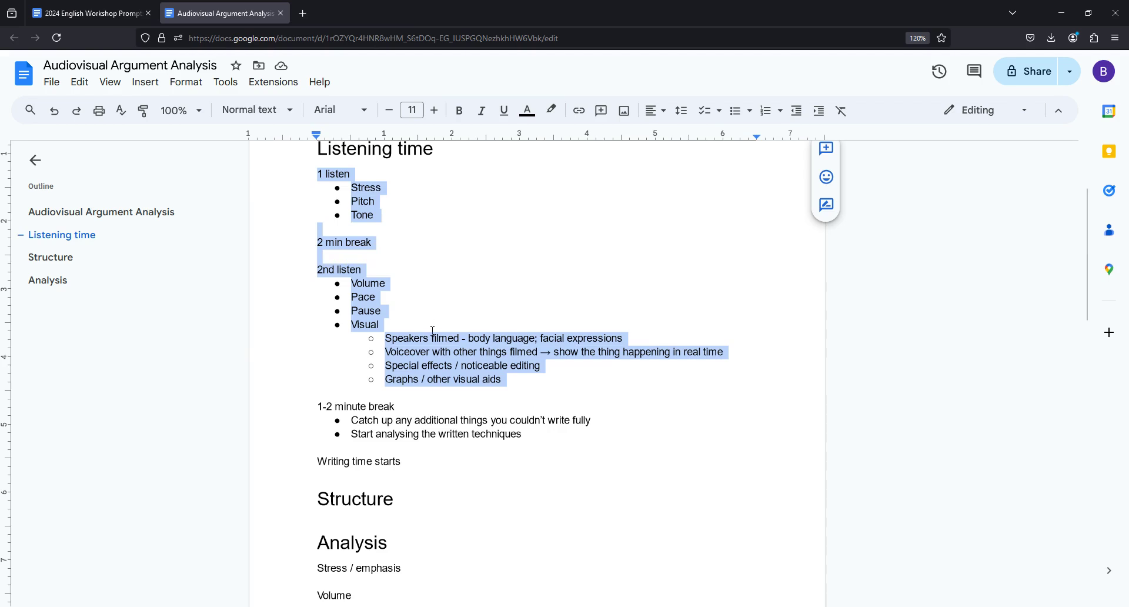
Step: Scroll down and place the caret at the end of the Structure heading
scroll(418, 294, down, 3)
drag(307, 370, 419, 366)
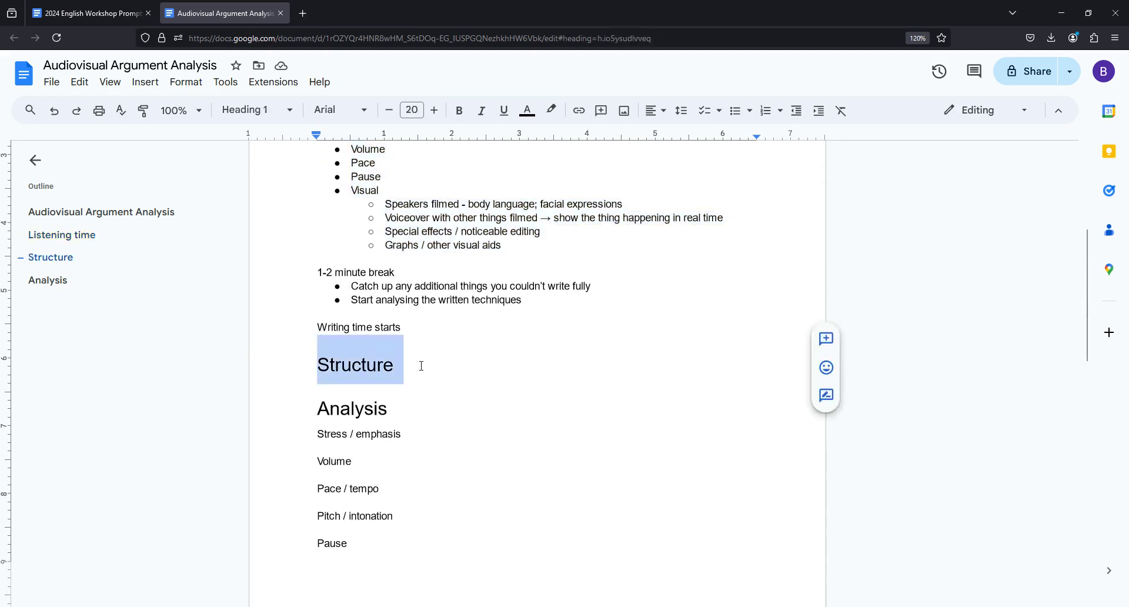
click(421, 366)
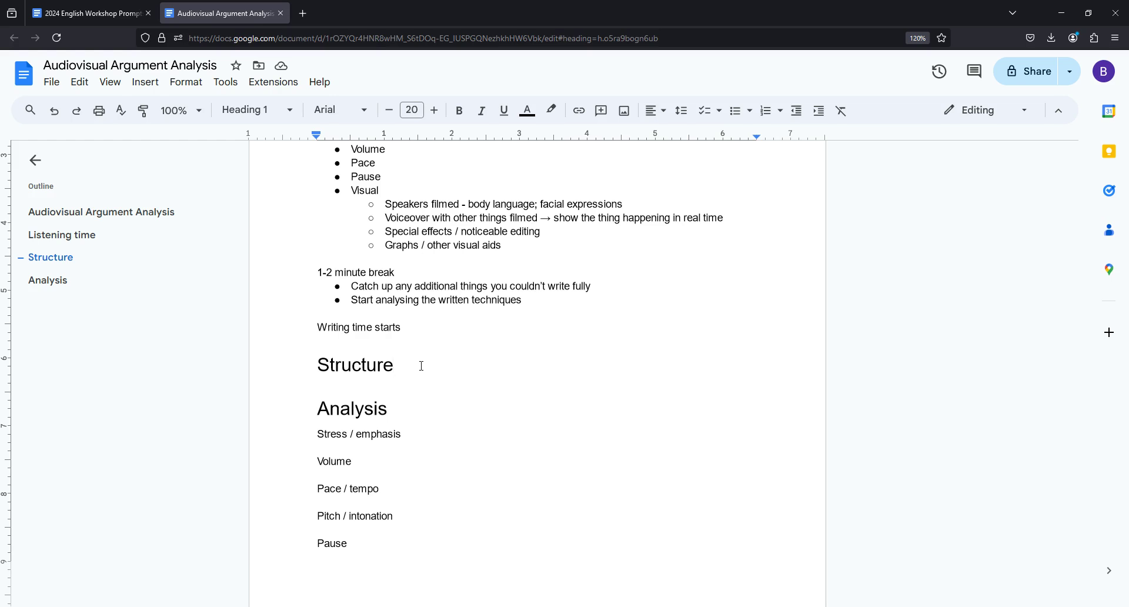
Step: Add the note 'Full 60 minutes: intro, 3 BPs, conclusion' under Structure
key(Return)
text(Full 60 miu)
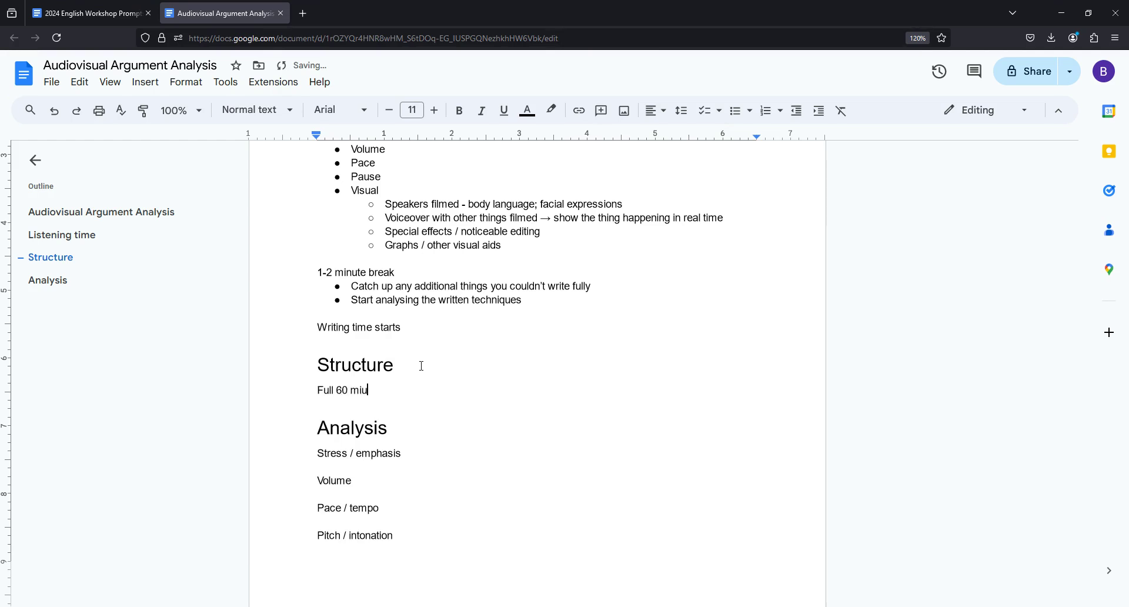
key(BackSpace)
text(nutes: intro, 3 BPs, conclus)
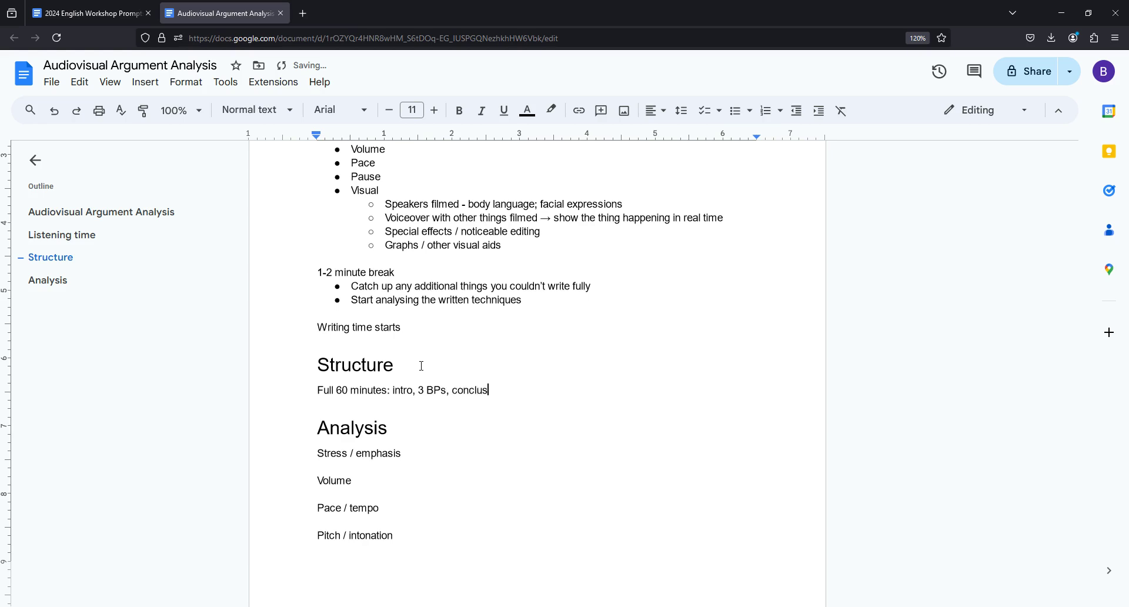
text(ion)
key(Return)
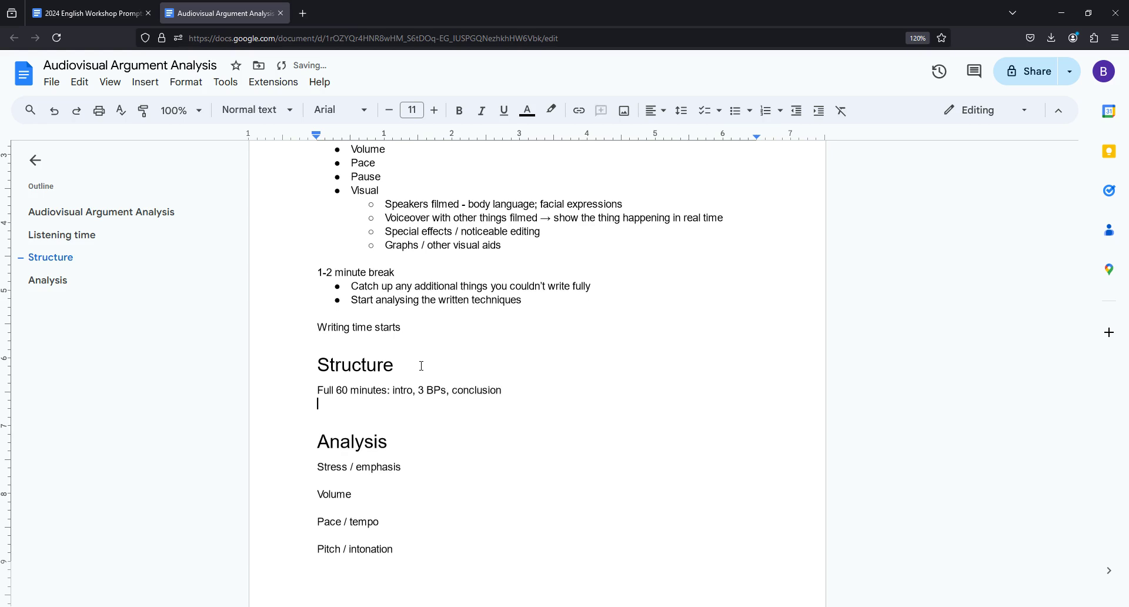
key(Return)
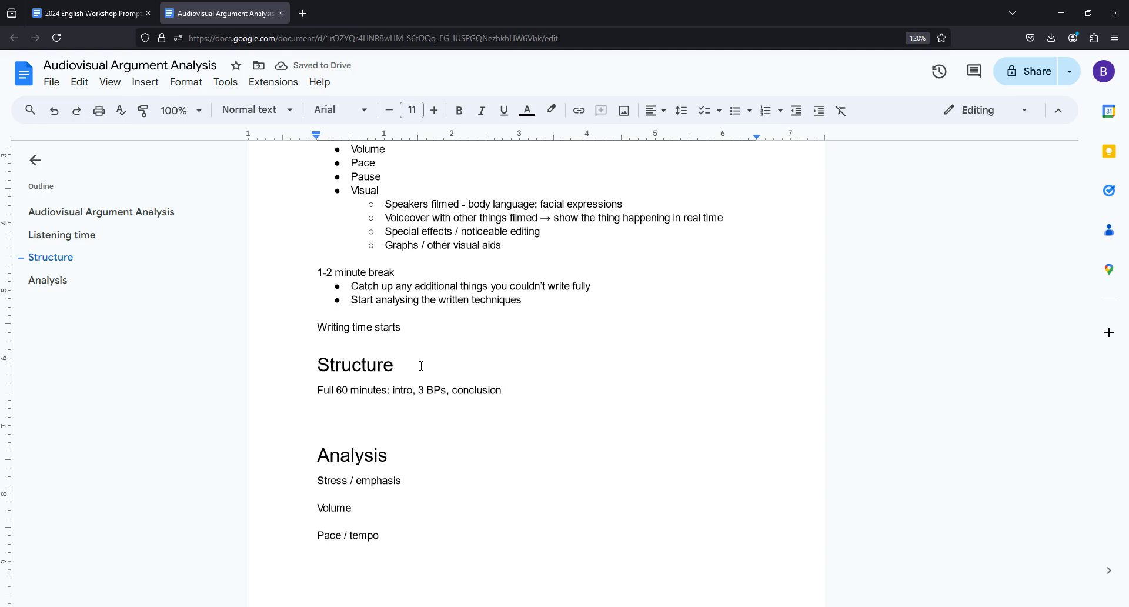
Step: Add 'Only one BP: intro (optional) + 1 BP' and select both Structure notes
text(Only one BP: )
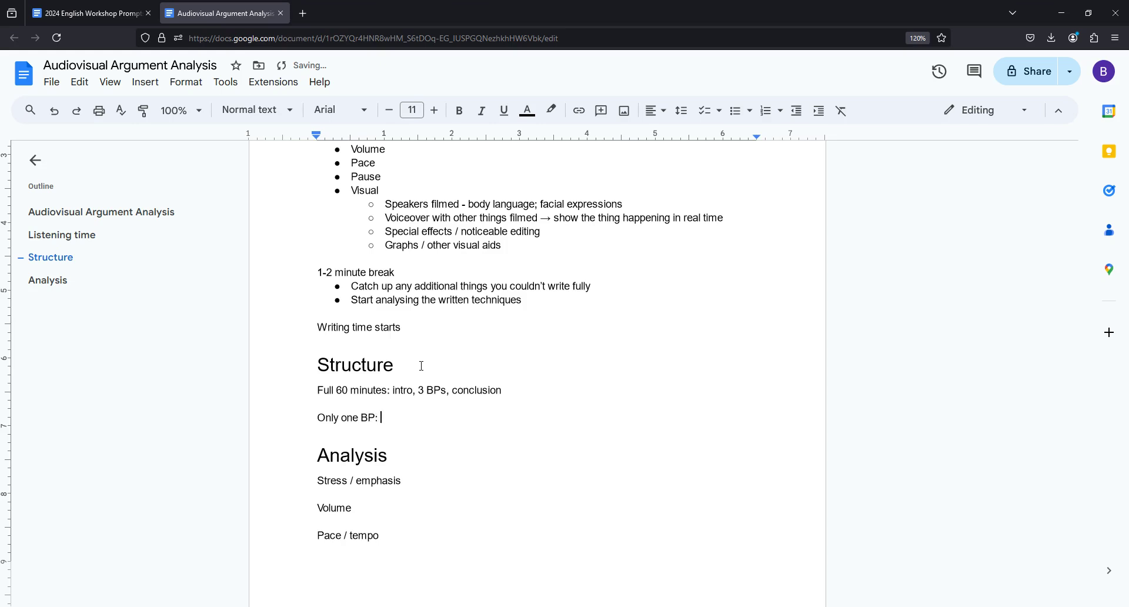
text(intro (optional))
key(ctrl+shift+Left)
key(ctrl+shift+Left)
key(ctrl+shift+Left)
key(ctrl+shift+Left)
key(Right)
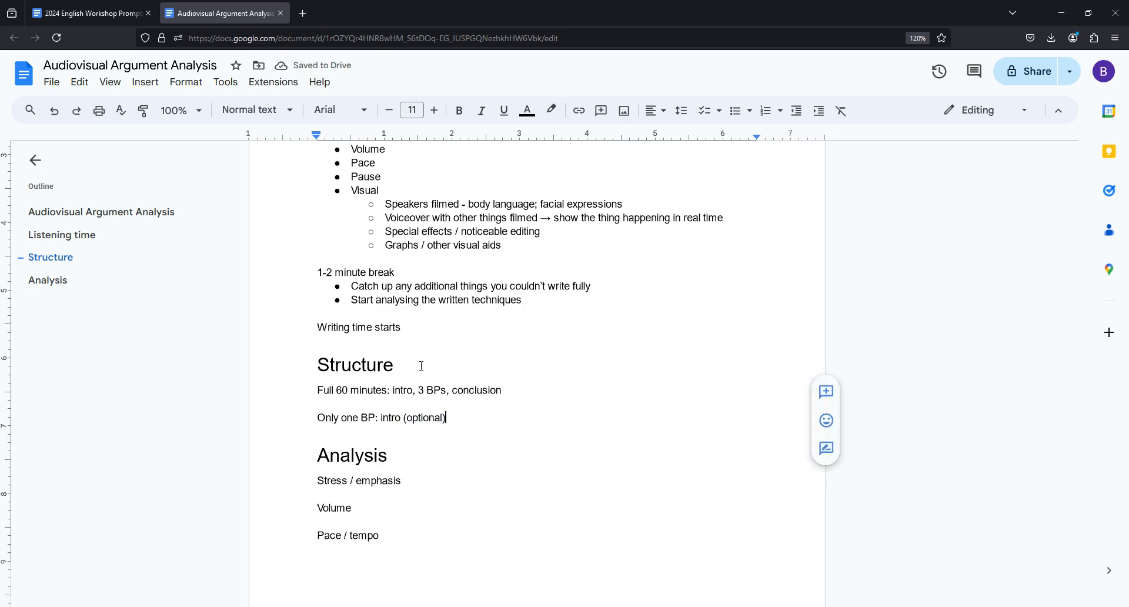
text(+ 1 BP)
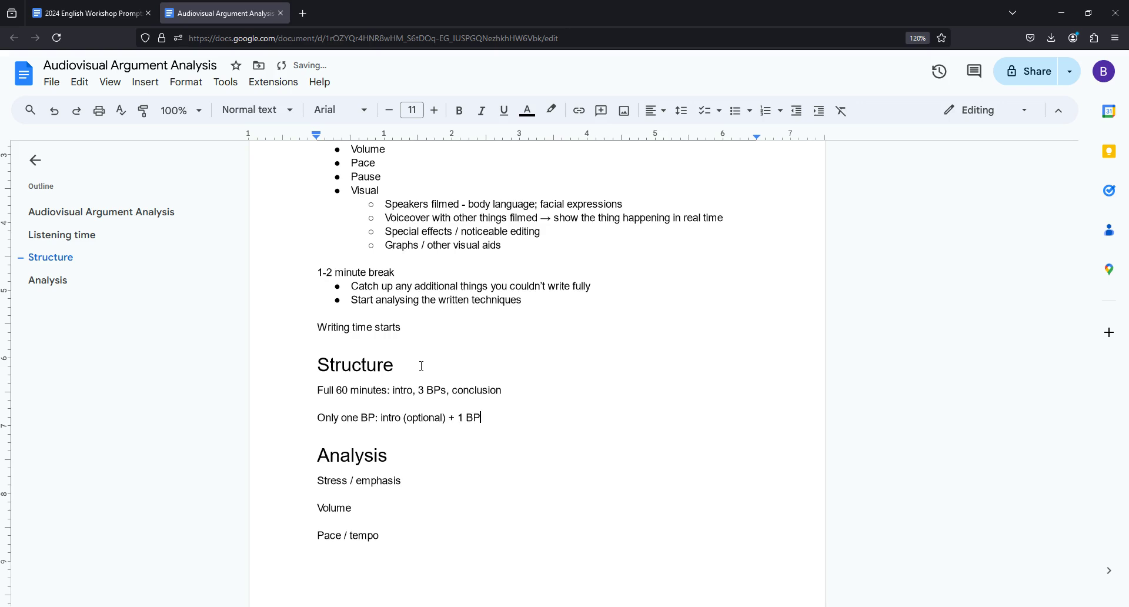
key(Home)
shift+click(499, 417)
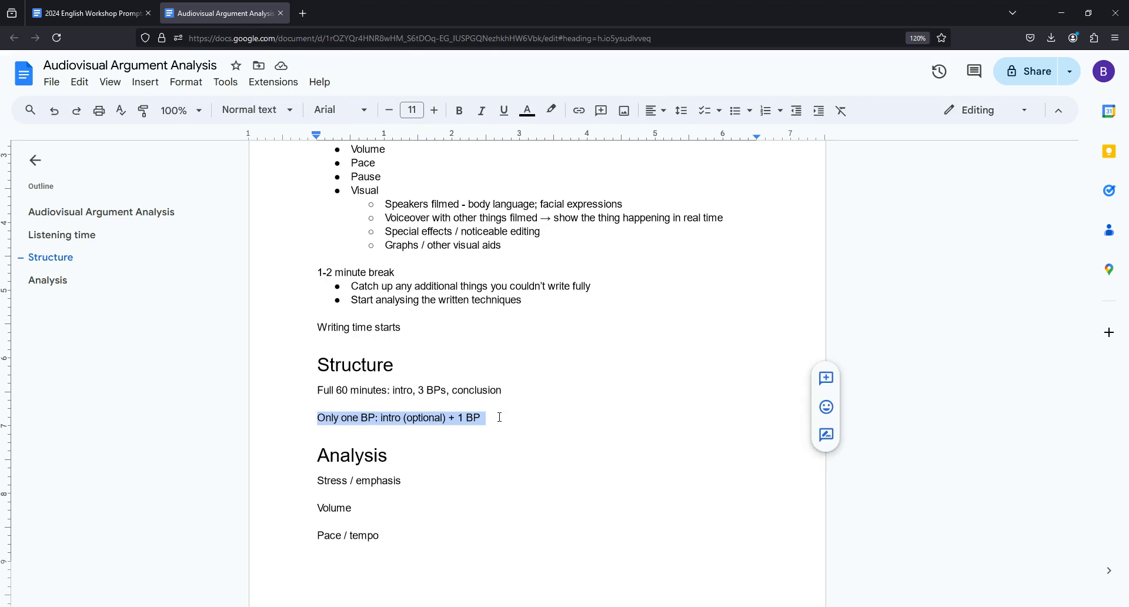
drag(317, 390, 524, 394)
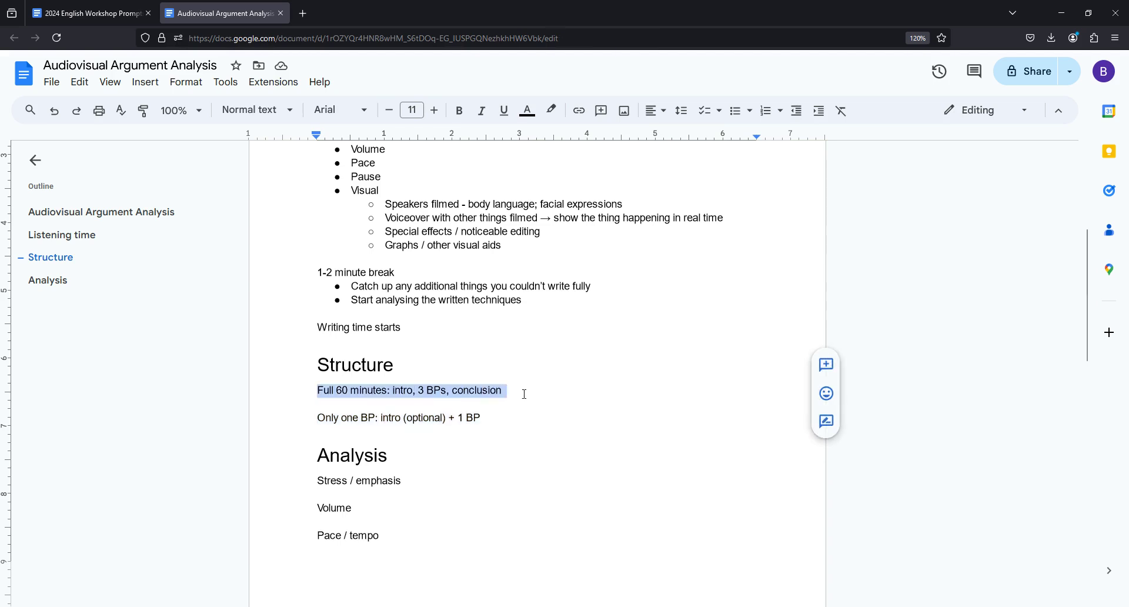
drag(316, 421, 497, 417)
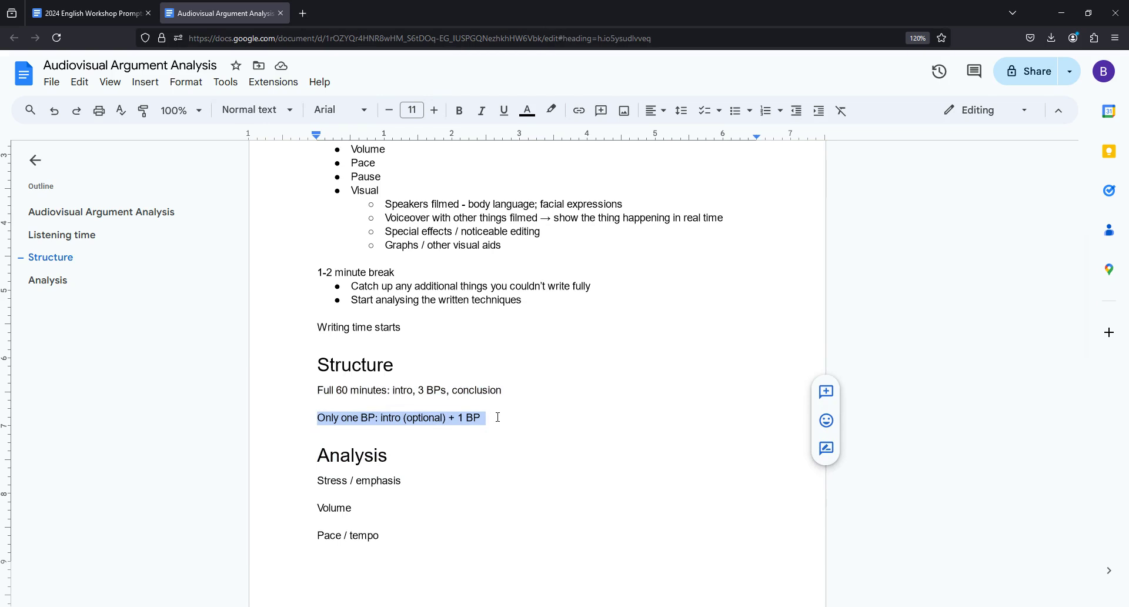
Step: Add effect bullets and a colour-highlighted example sentence under Stress / emphasis
scroll(497, 417, up, 5)
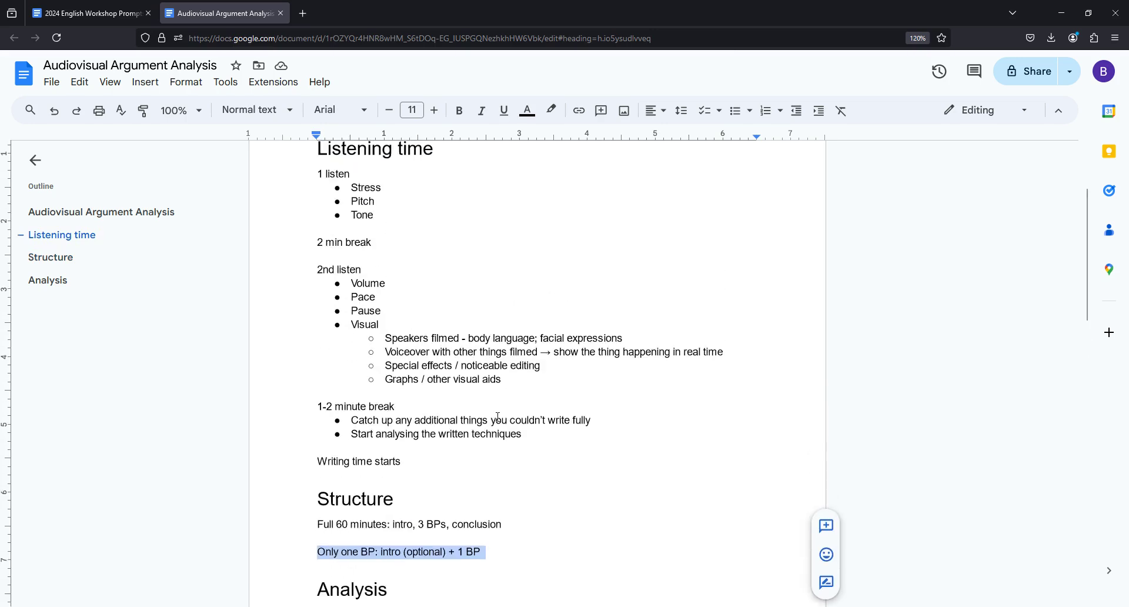
click(324, 227)
scroll(324, 227, down, 6)
click(401, 280)
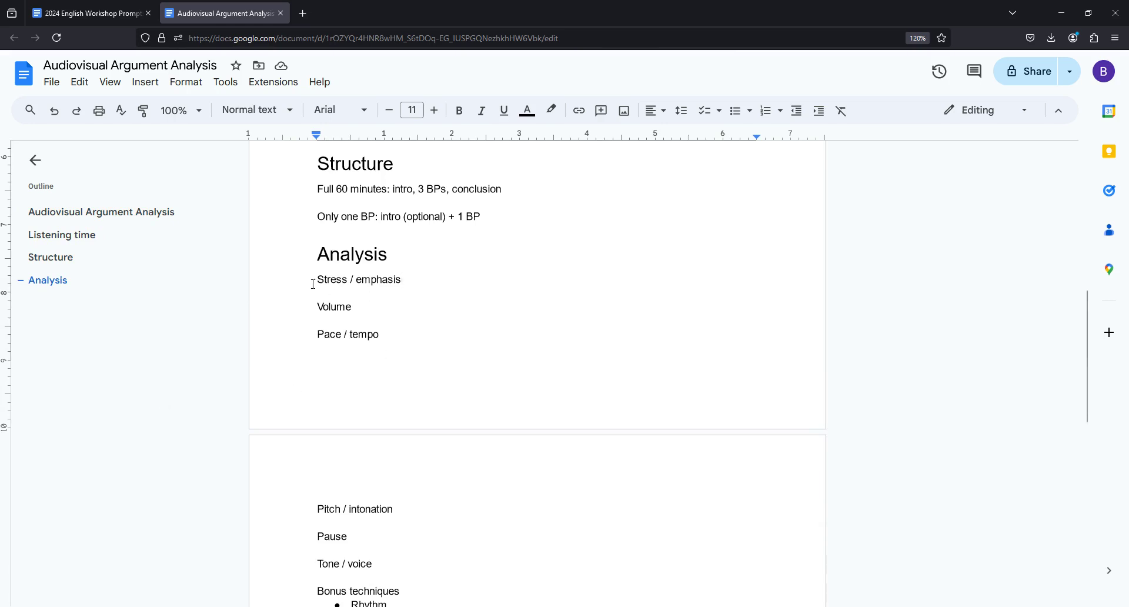
drag(313, 284, 396, 561)
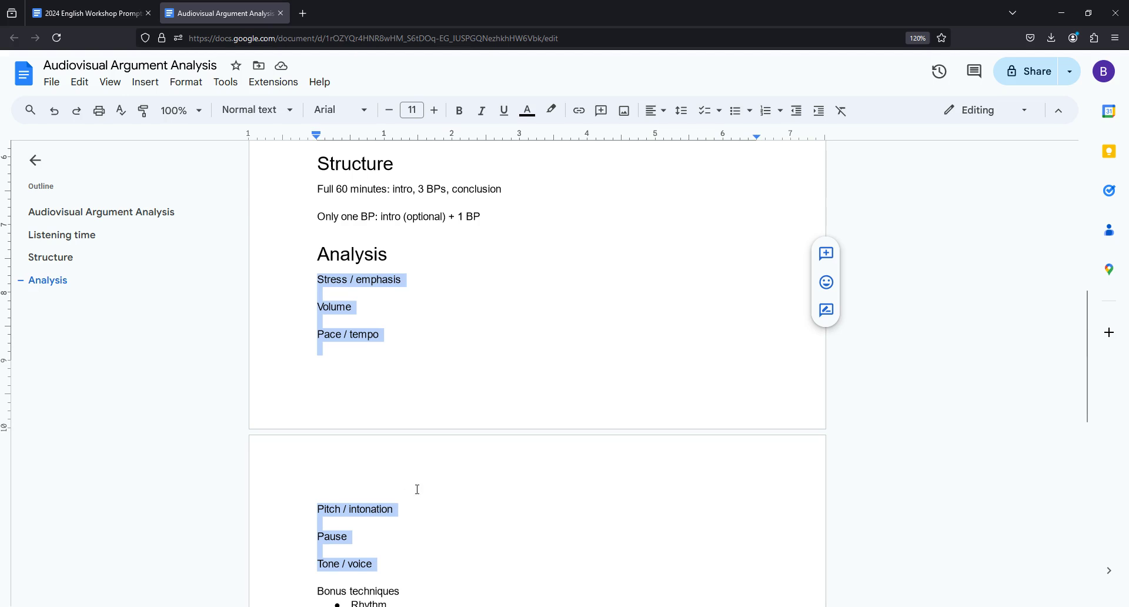
click(410, 282)
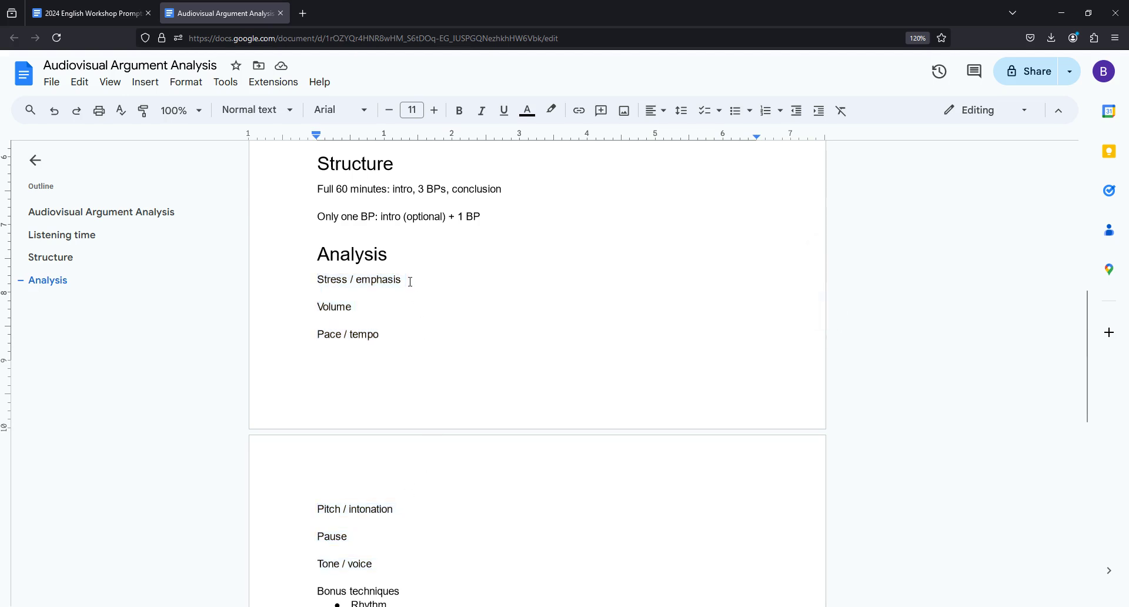
key(Return)
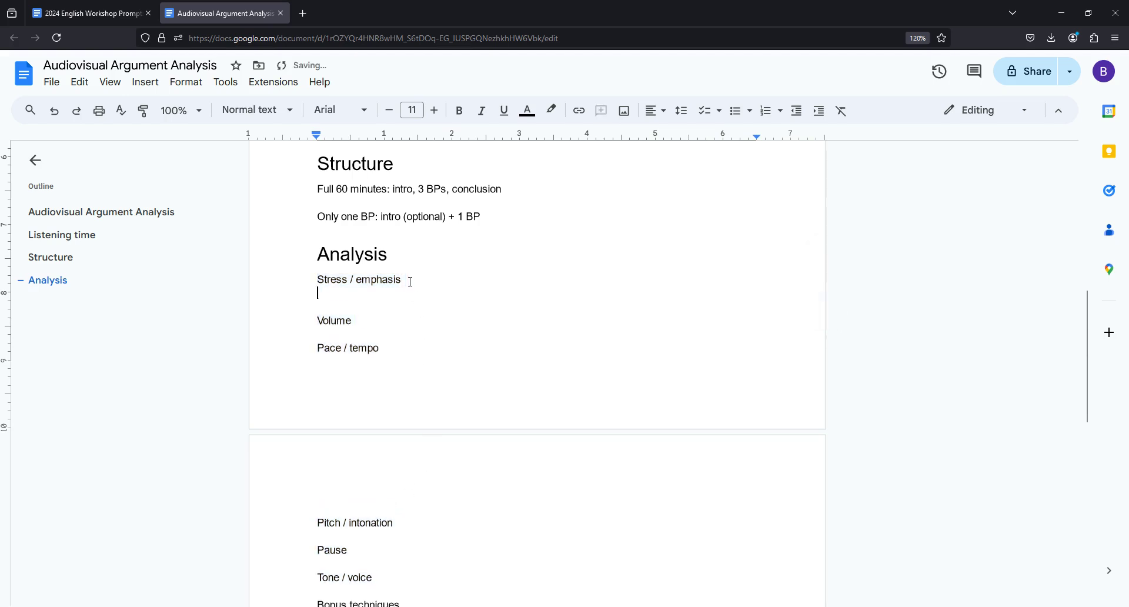
click(735, 111)
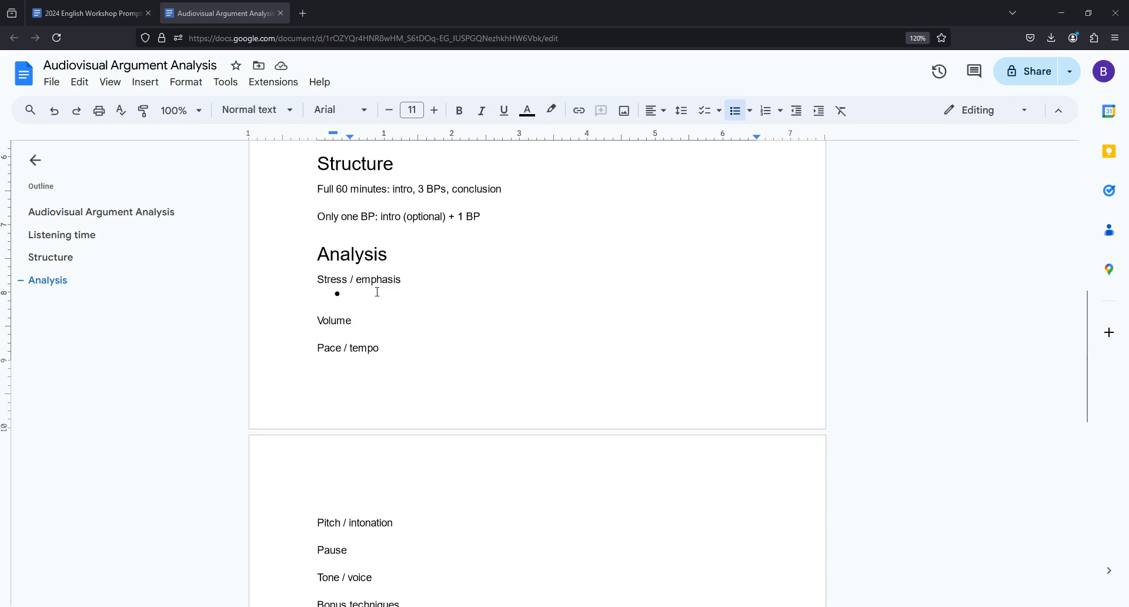
text(Effect: draws attention to part of the phrase; sometimes more memorable Effect: can change meaning, or indicated sarcasm, if certain words are stressed Example: "The speaker’s stress on the word ‘fantastic’ when describing this new payment system helps to draw attention to her enthusiasm for the system, and leads the audience to view the change as a beneficial thing.")
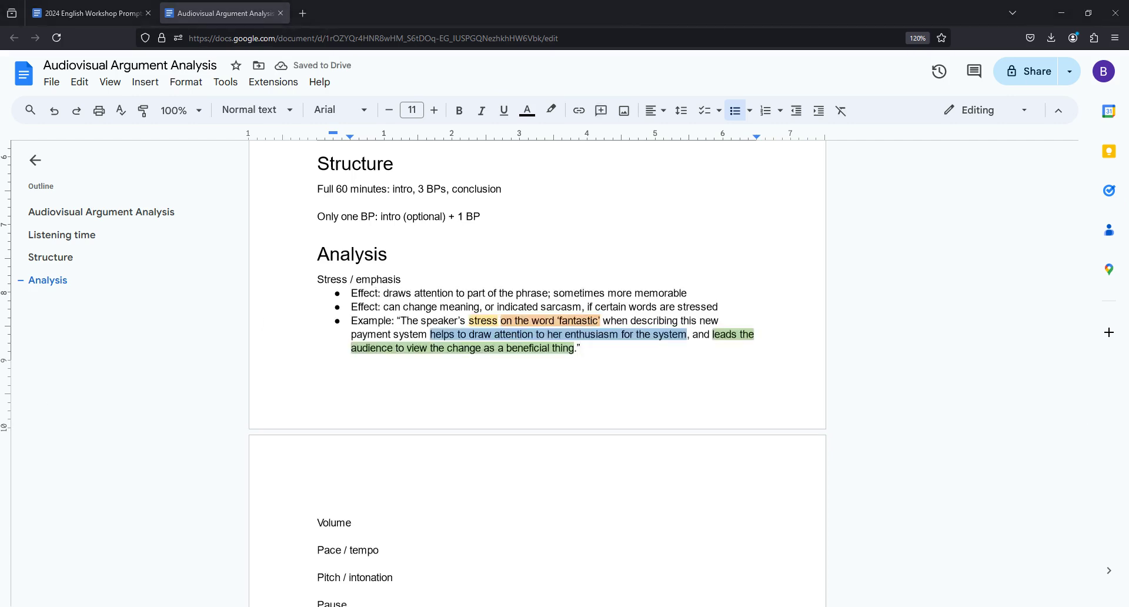
Step: Add effect bullets and a colour-highlighted example sentence under Volume
scroll(394, 214, down, 2)
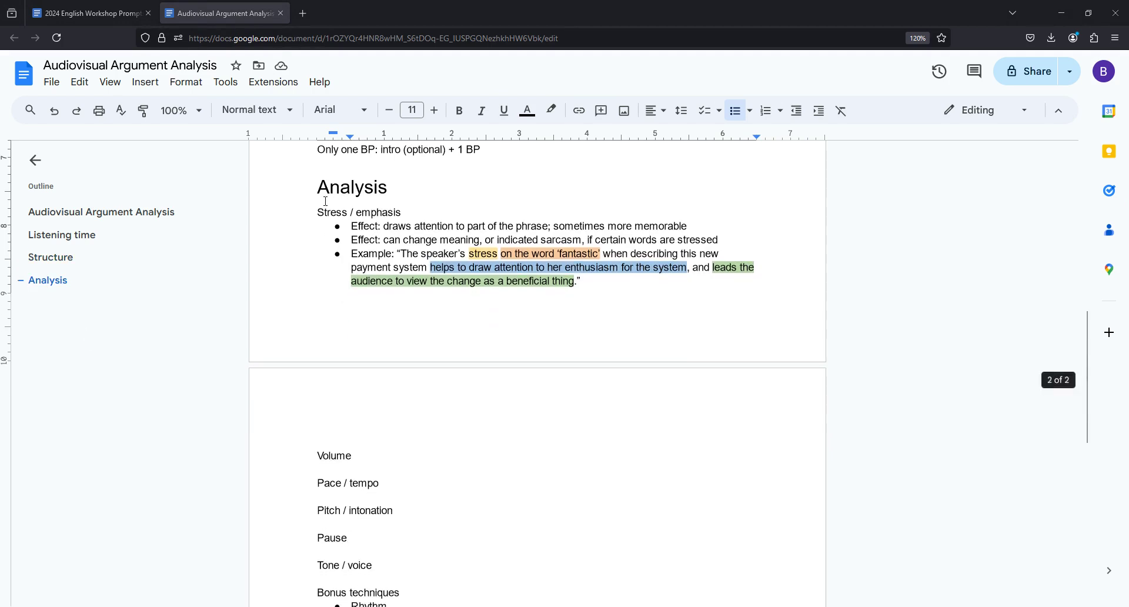
drag(317, 212, 429, 213)
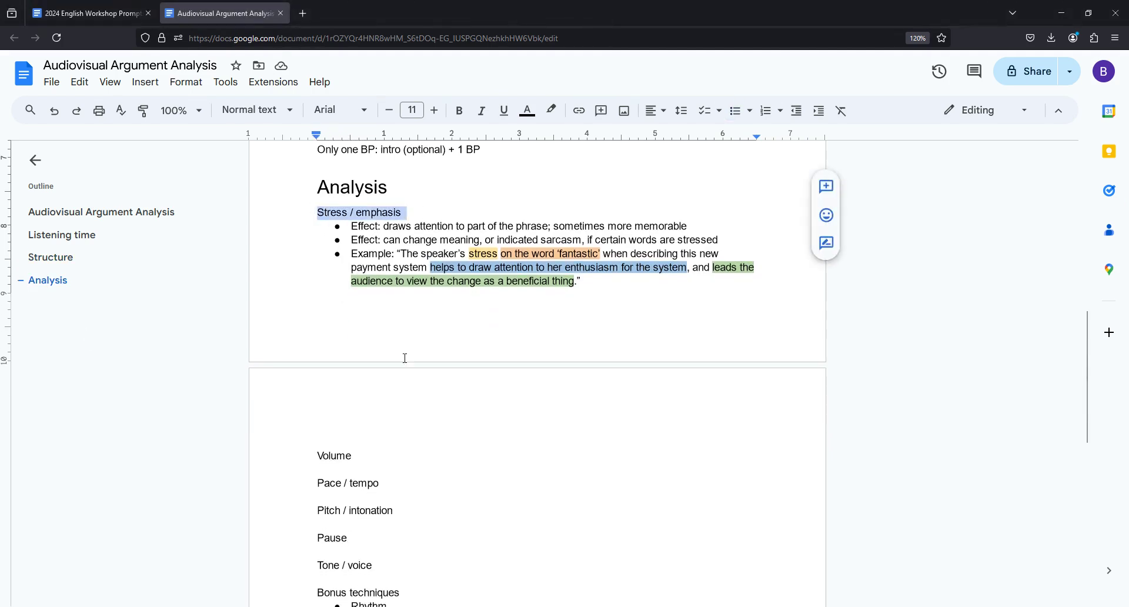
drag(366, 458, 364, 456)
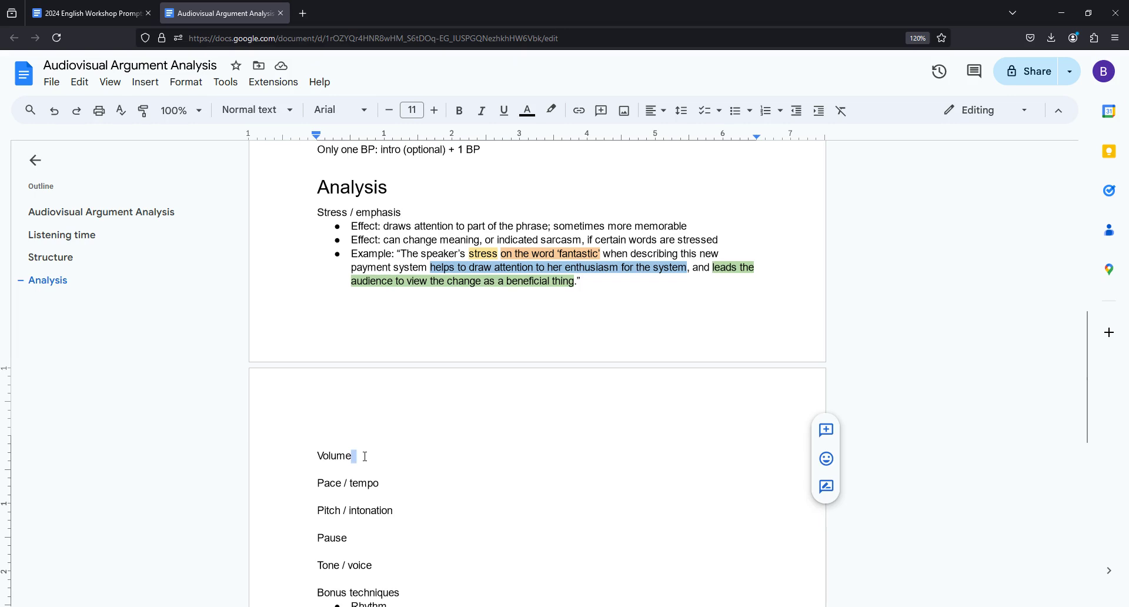
key(Return)
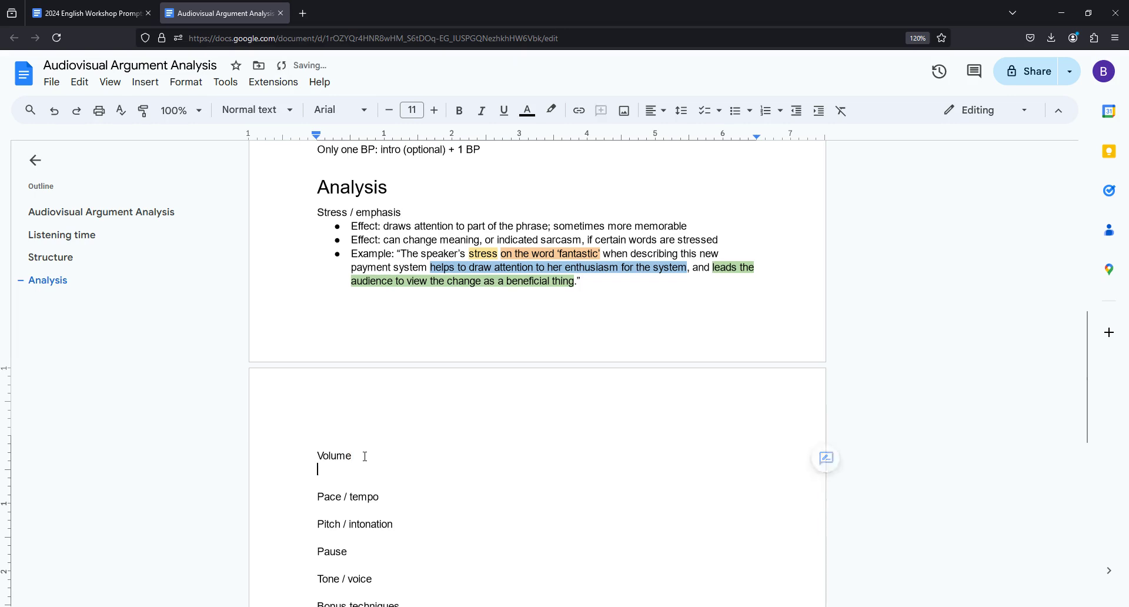
click(735, 110)
text(Loud: can convey passion, anger (or other emotion), draws attention to a point, conveys urgency (sometimes) or emphasis Quiet: draws the reader in to listen closely; adds a sense of seriousness, intimacy, importance Example: "By increasing her volume through the middle of the speech, the speaker adds passion to her argument about the problems in the economy, leading the audience to see this as having a devastating effect on everyday people.")
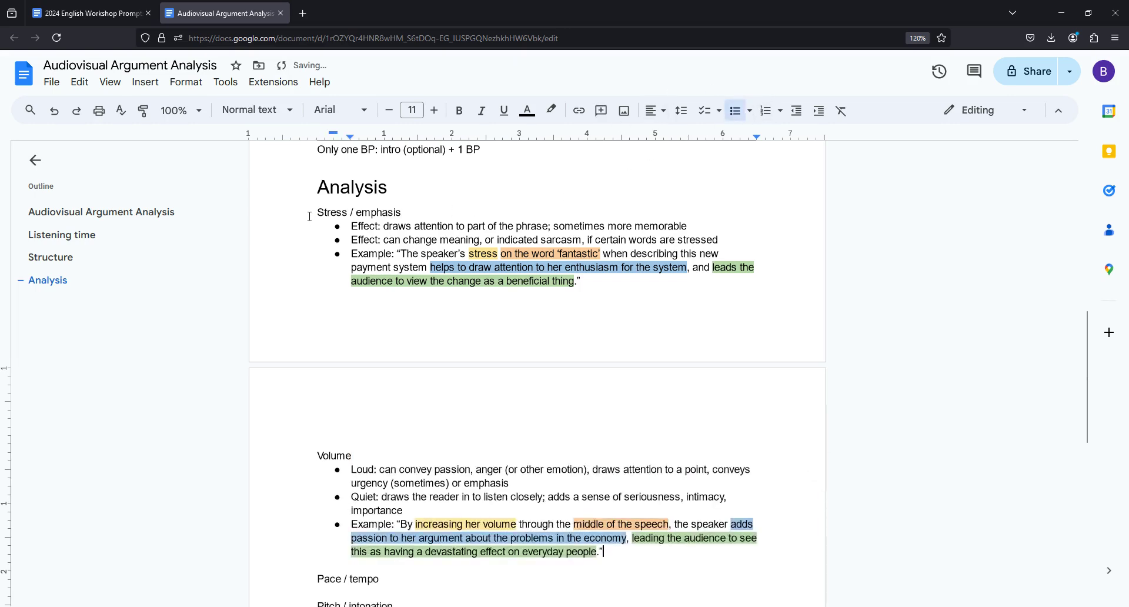
drag(310, 216, 413, 213)
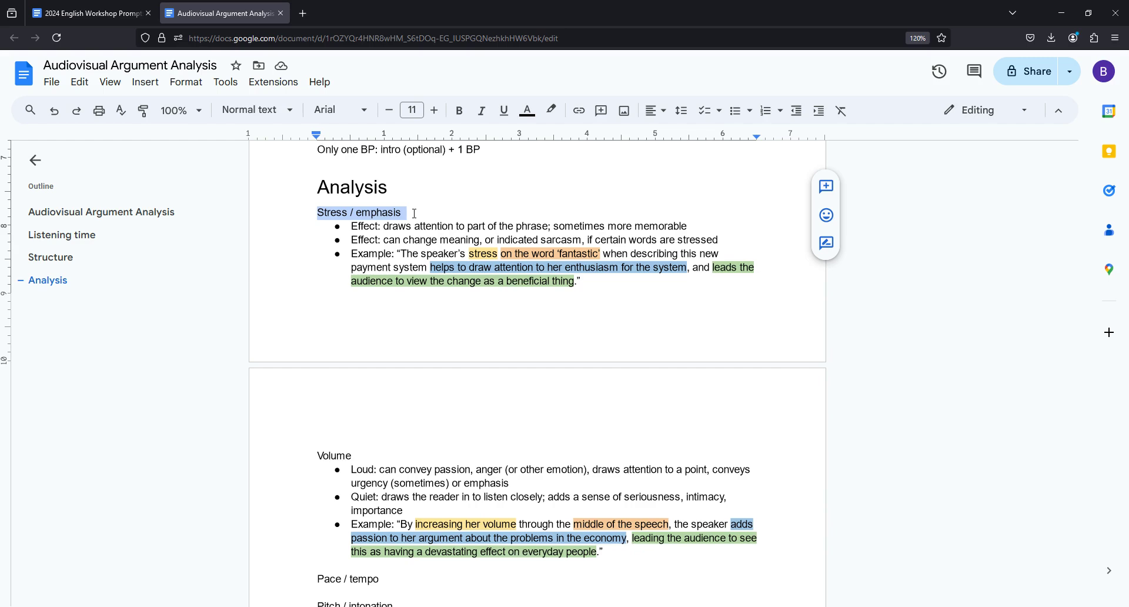
Step: Add Slow and Fast delivery bullets under Pace / tempo
scroll(499, 314, down, 3)
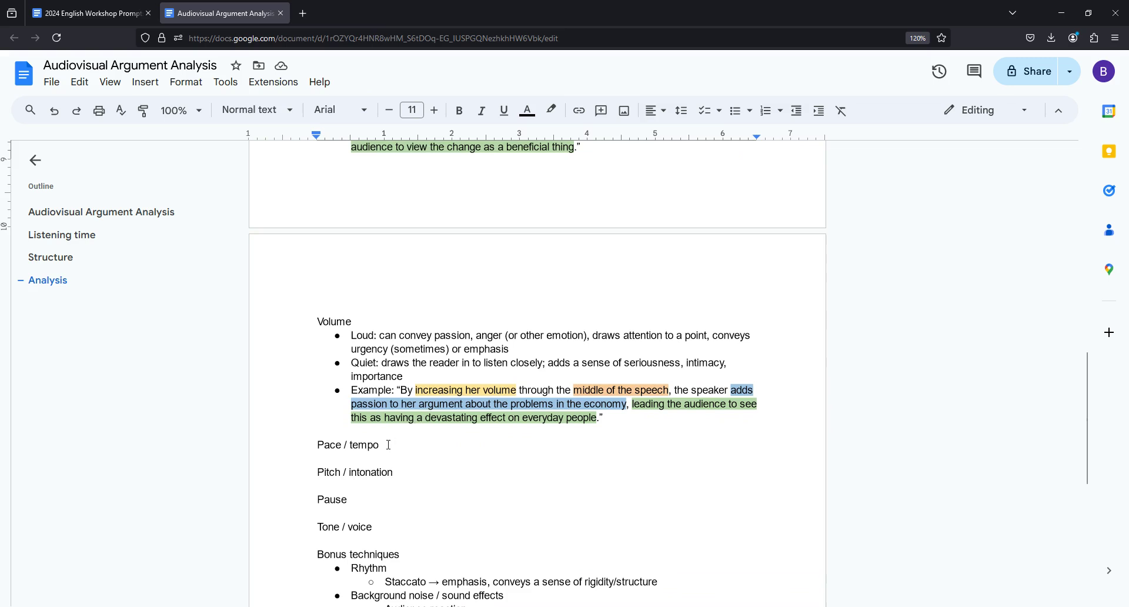
click(388, 445)
key(Return)
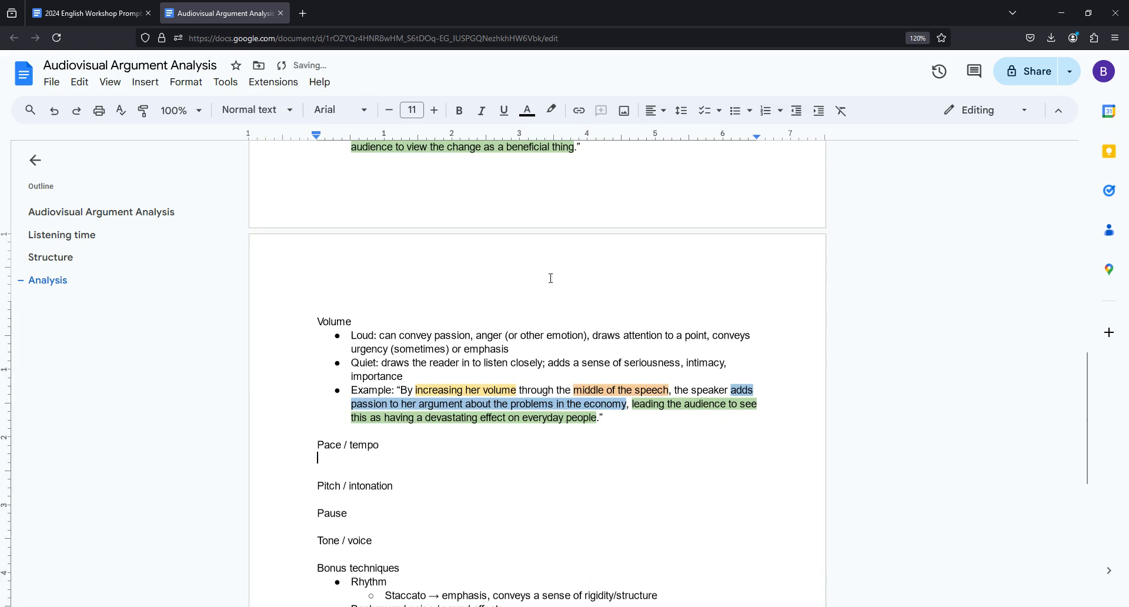
click(734, 111)
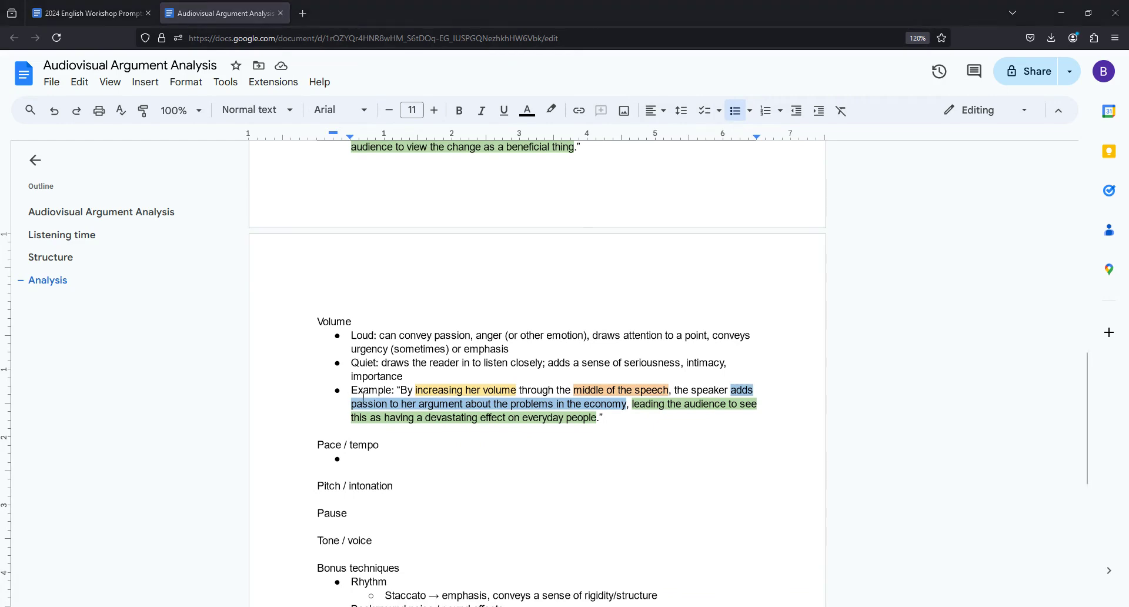
drag(356, 335, 389, 404)
scroll(383, 387, up, 1)
scroll(370, 193, up, 2)
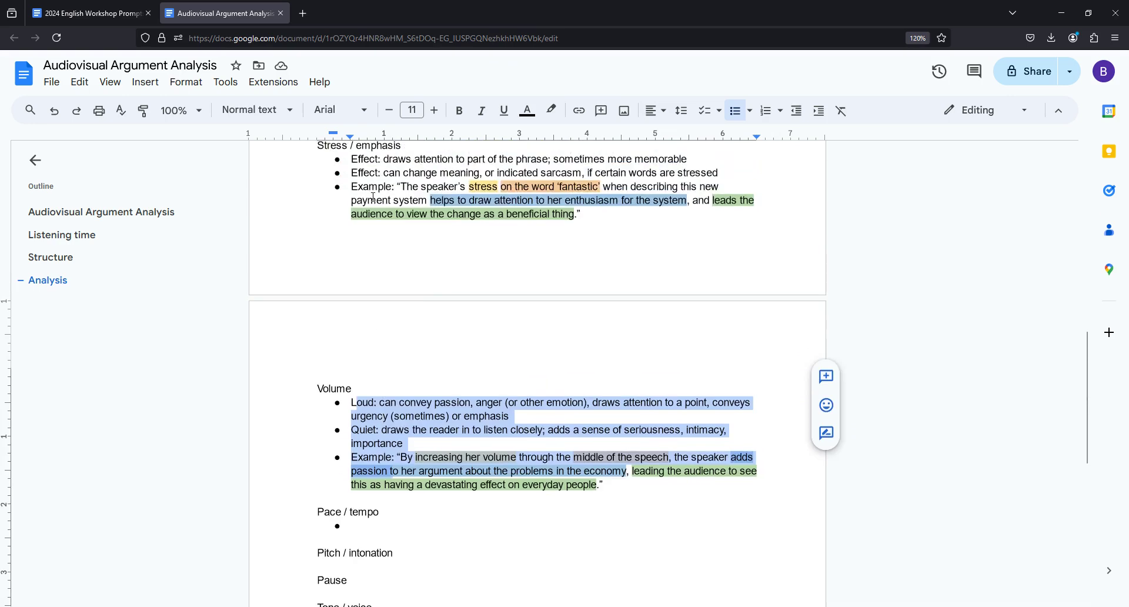
drag(362, 166, 379, 201)
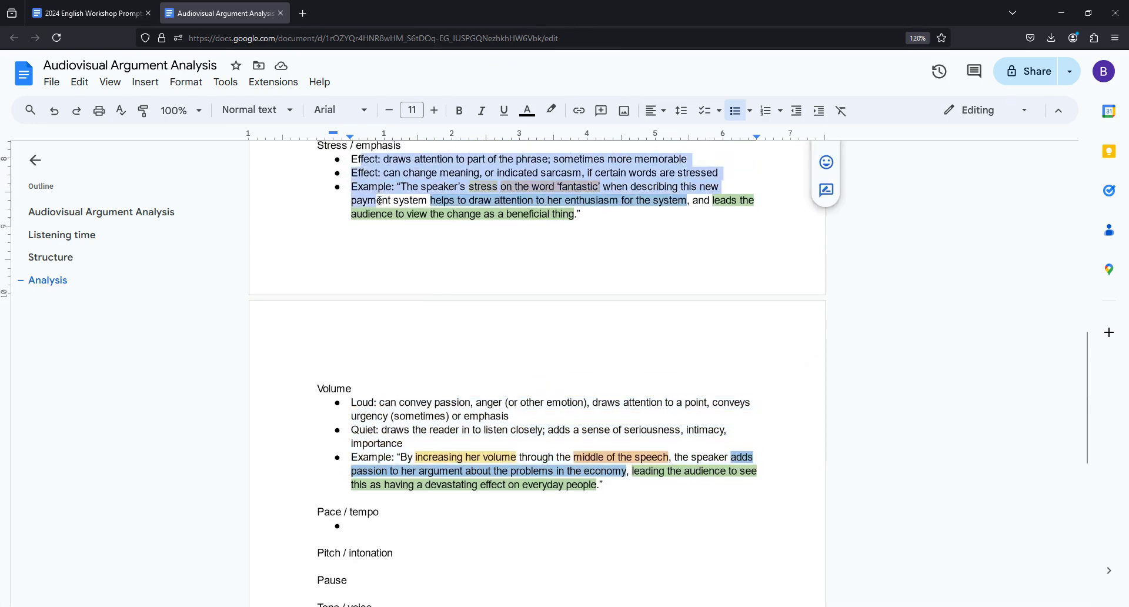
click(372, 526)
text(Slow: emphasises each word, serious, adds gravitas, importance; confidence Fast: urgency, glossing over details)
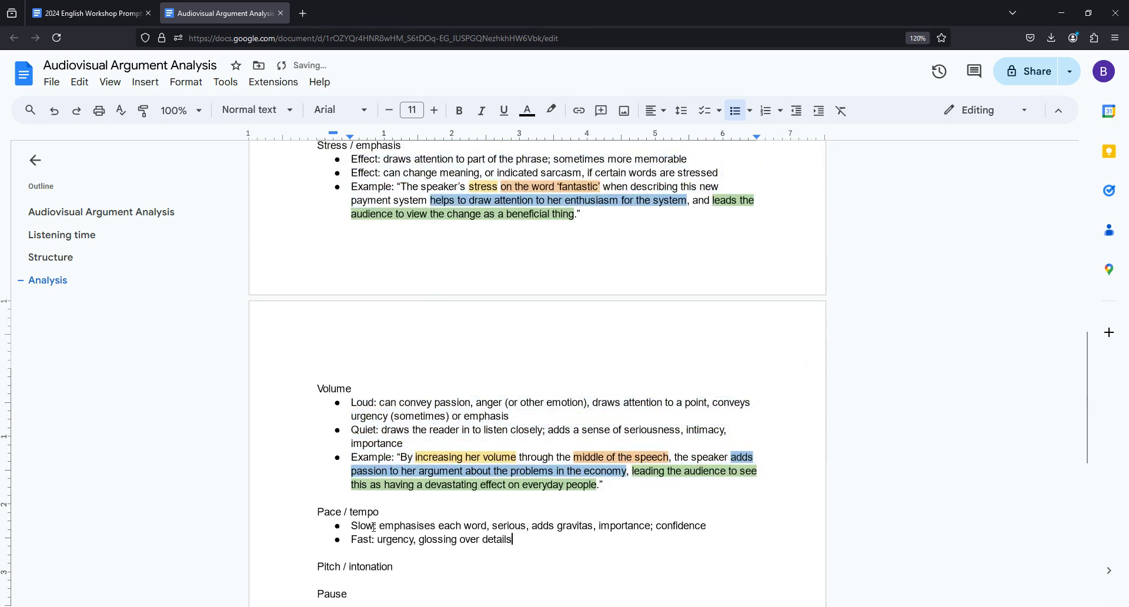
drag(324, 512, 389, 512)
click(390, 512)
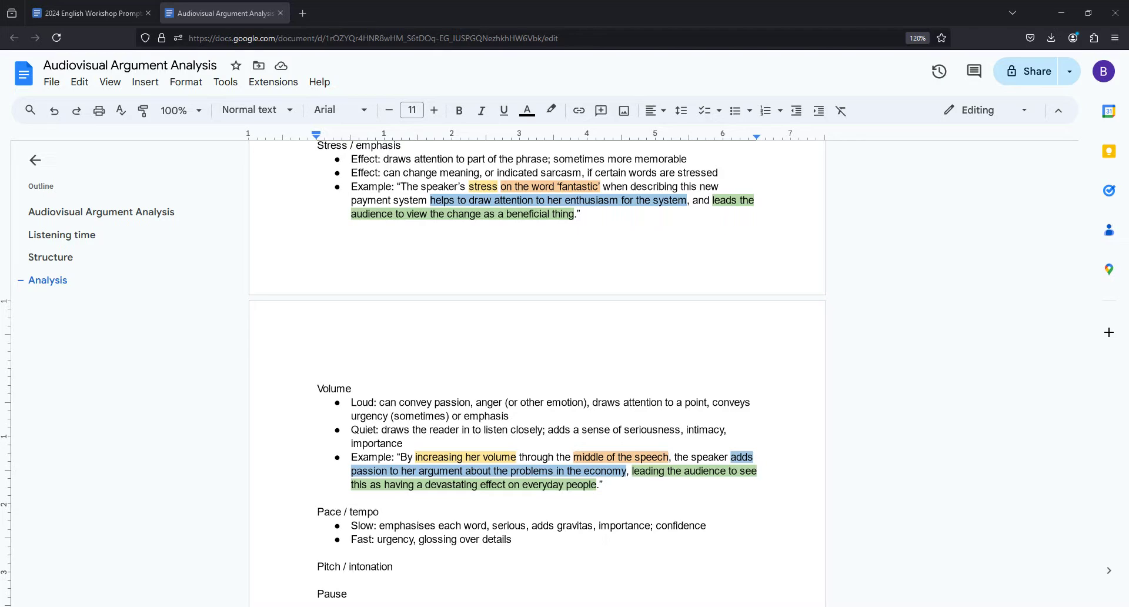
Step: Start a new bulleted line beneath Pitch / intonation
scroll(559, 479, down, 2)
click(397, 504)
key(Return)
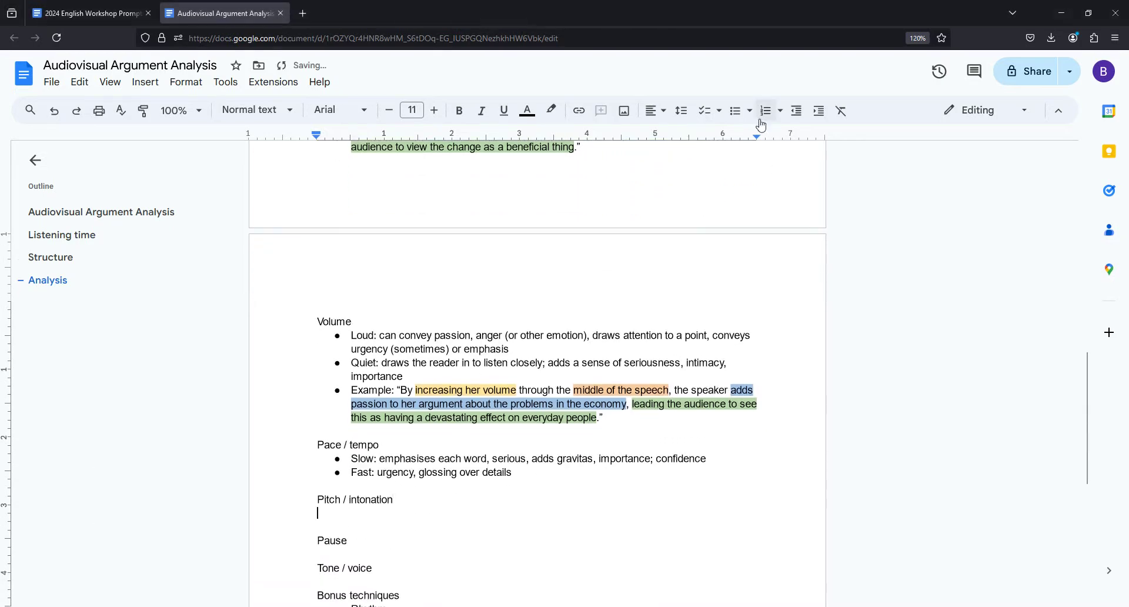
click(734, 110)
Step: Paste the Pitch / intonation bullets with High and Low sub-points and a highlighted example, then review them
text(Where the pitch ends High: questioning, genuinely trying to engage with the audience; uncertainty, listing Often with listing or rhetorical questions Low: gravitas, certainty, importance; confidence Often ends sentences, paragraphs, or main ideas Example: "The speaker closes her argument with a drop in pitch, helping to add gravity and certainty to the end of her point, leading the audience to accept this as a reasonable conclusion.")
drag(318, 450, 463, 465)
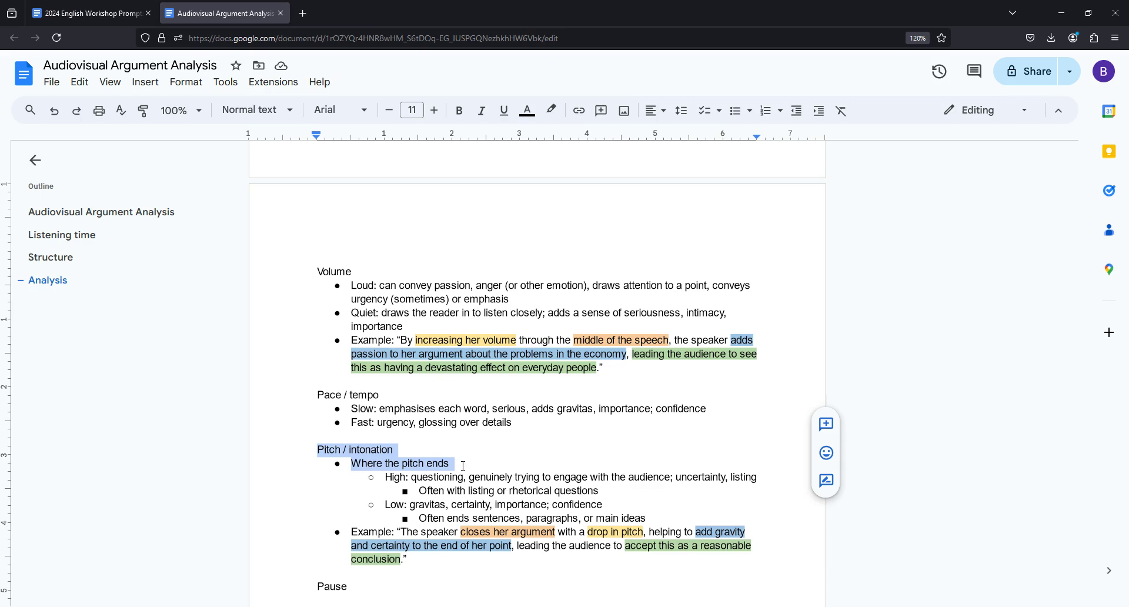
drag(383, 504, 615, 505)
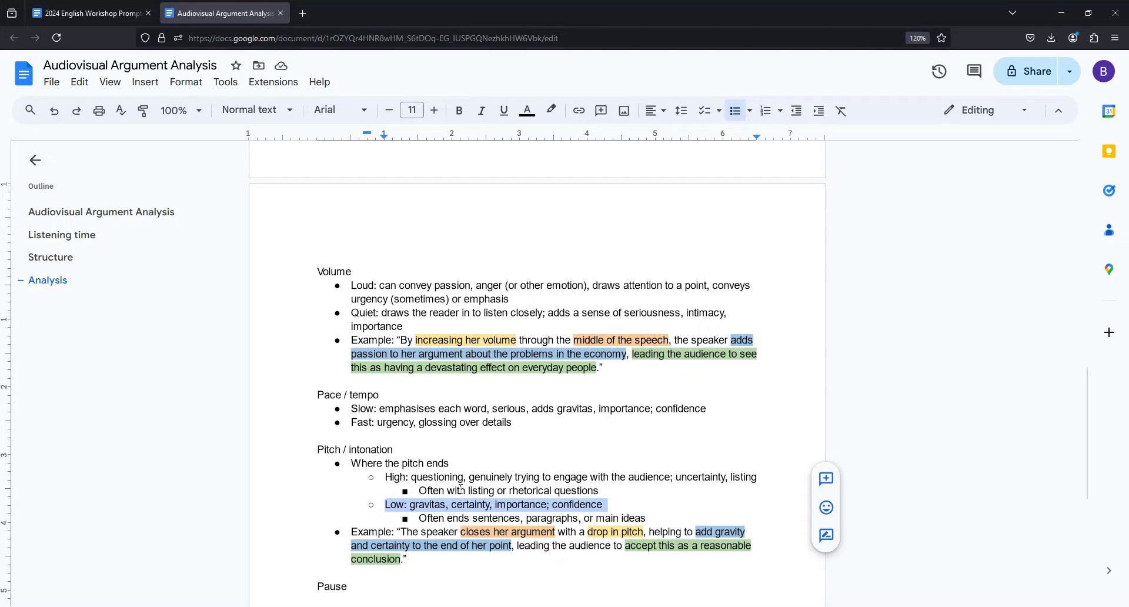
drag(386, 477, 611, 505)
click(493, 504)
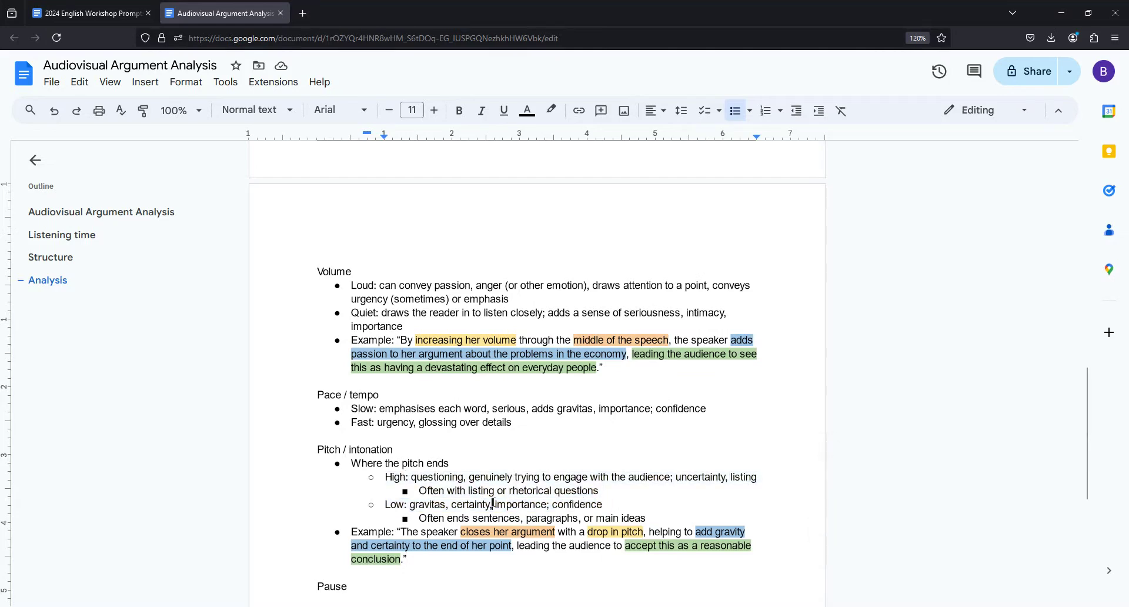
drag(384, 504, 619, 501)
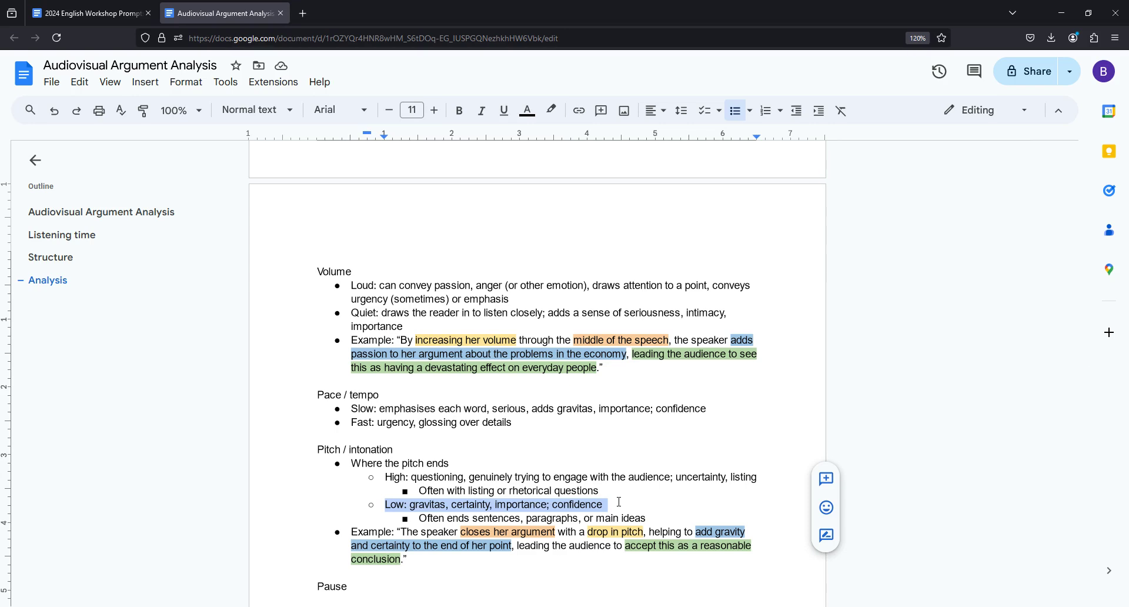
click(619, 504)
scroll(550, 459, down, 2)
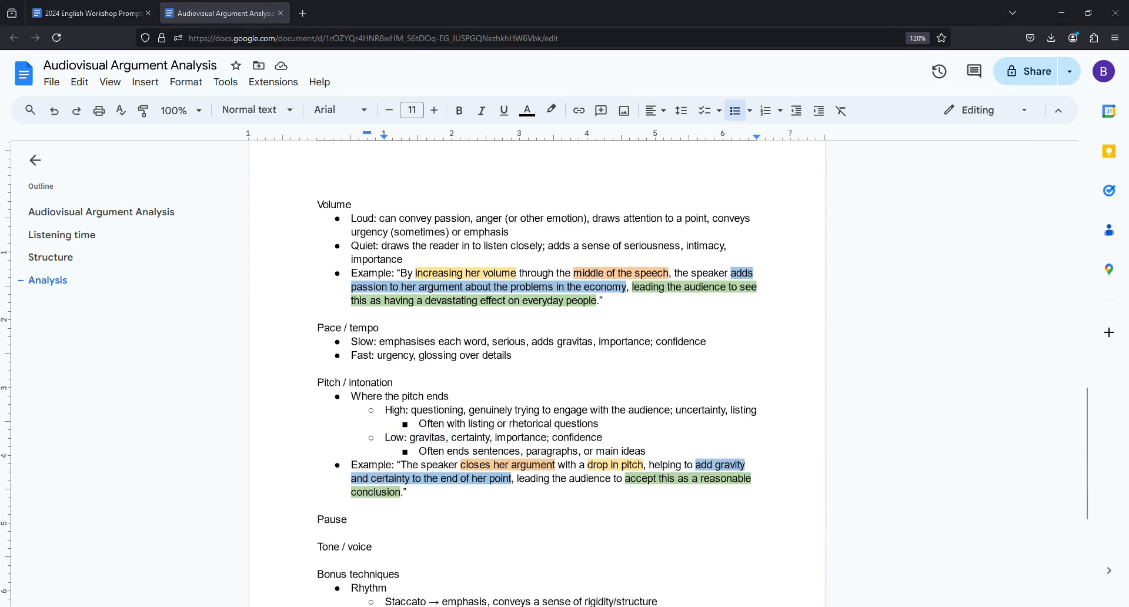
Step: Add a pause effect bullet under Pause
click(353, 519)
key(Return)
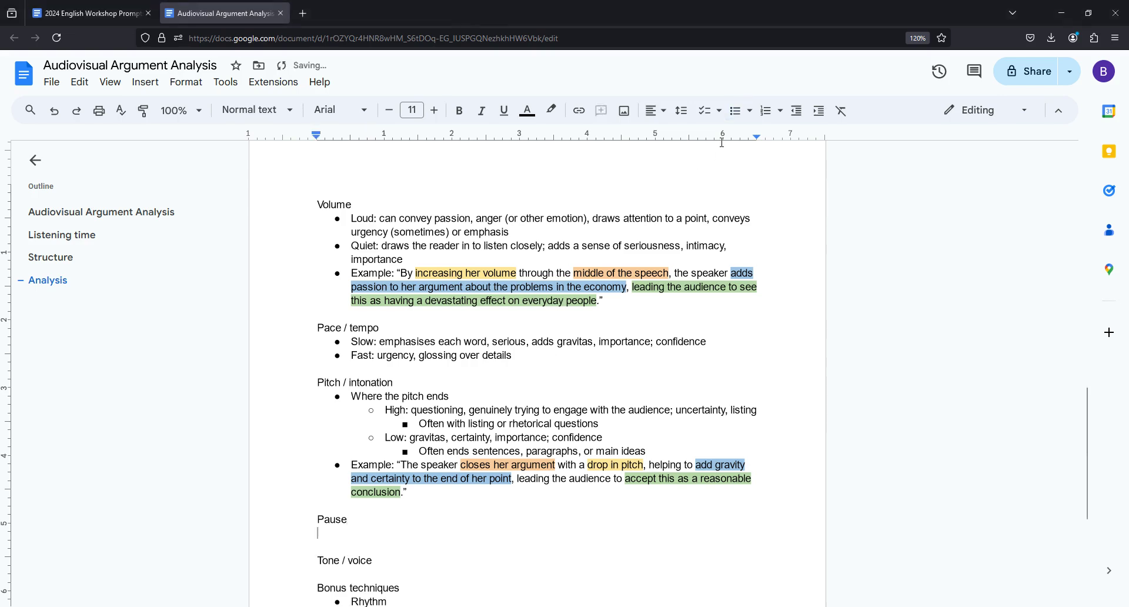
click(735, 111)
text(Effect: adds emphasis; engages audience to think deeply about the last statement)
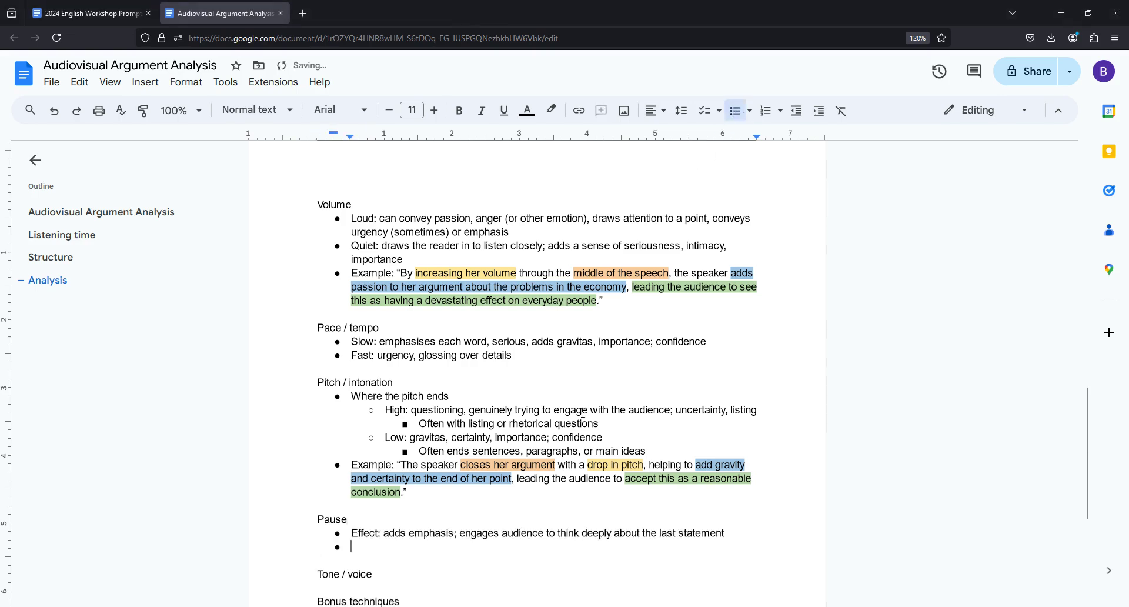
key(Return)
key(BackSpace)
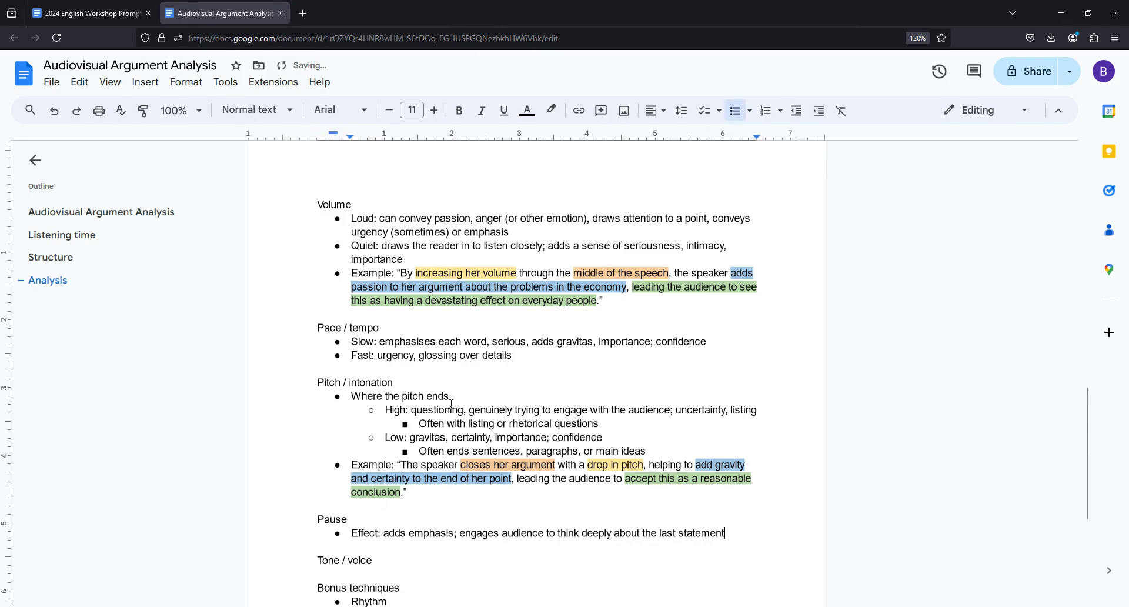
Step: Paste the Audiovisual paragraph structure list below 'Diegetic vs non-diegetic sound'
scroll(493, 347, down, 3)
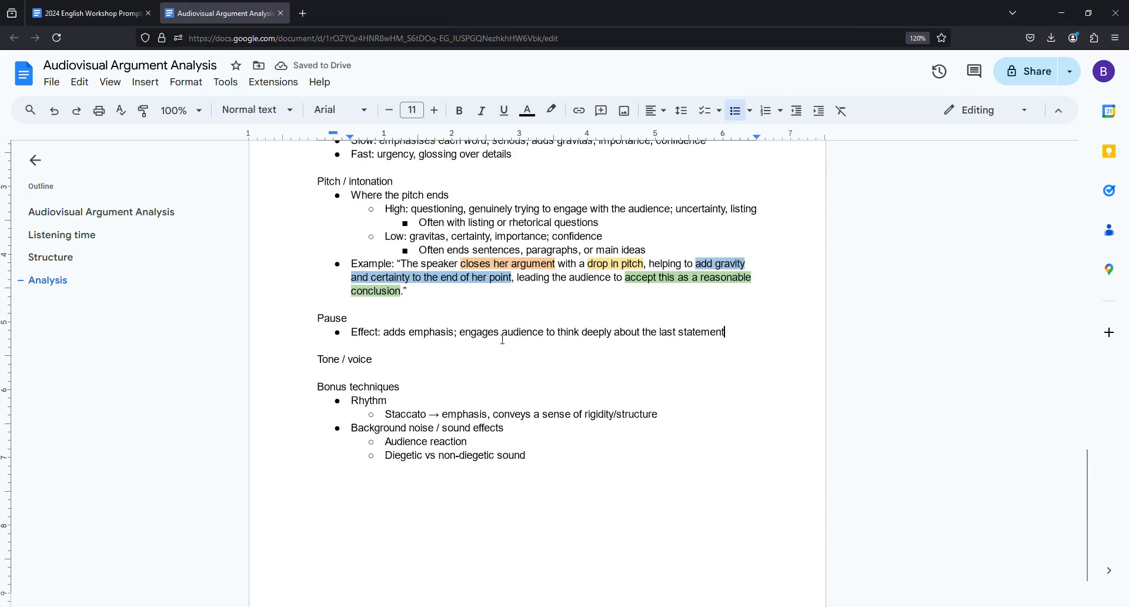
scroll(503, 340, down, 1)
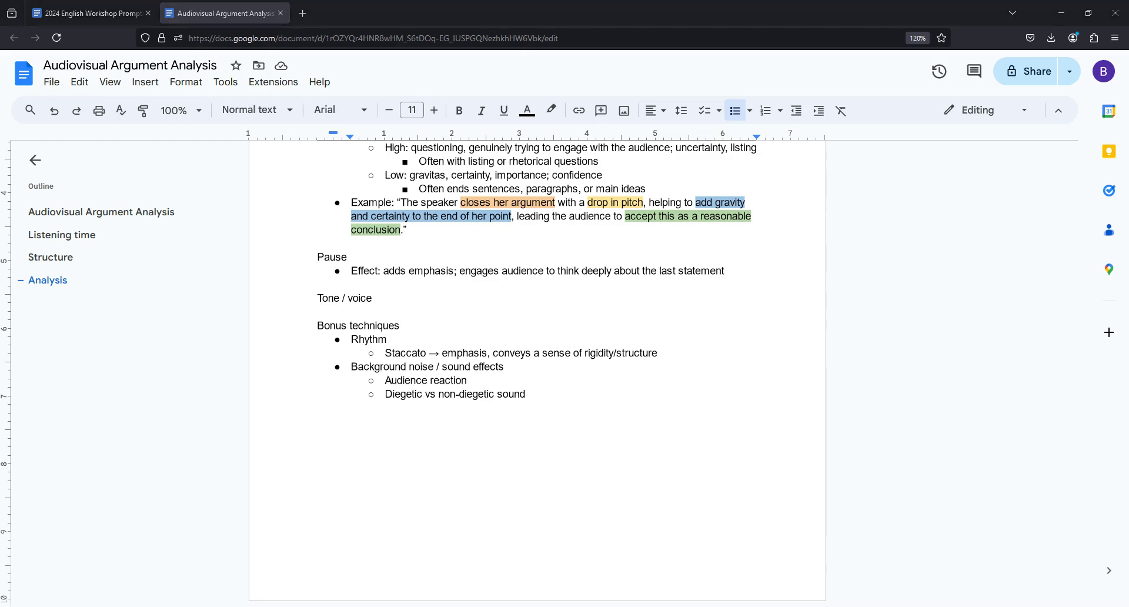
click(601, 435)
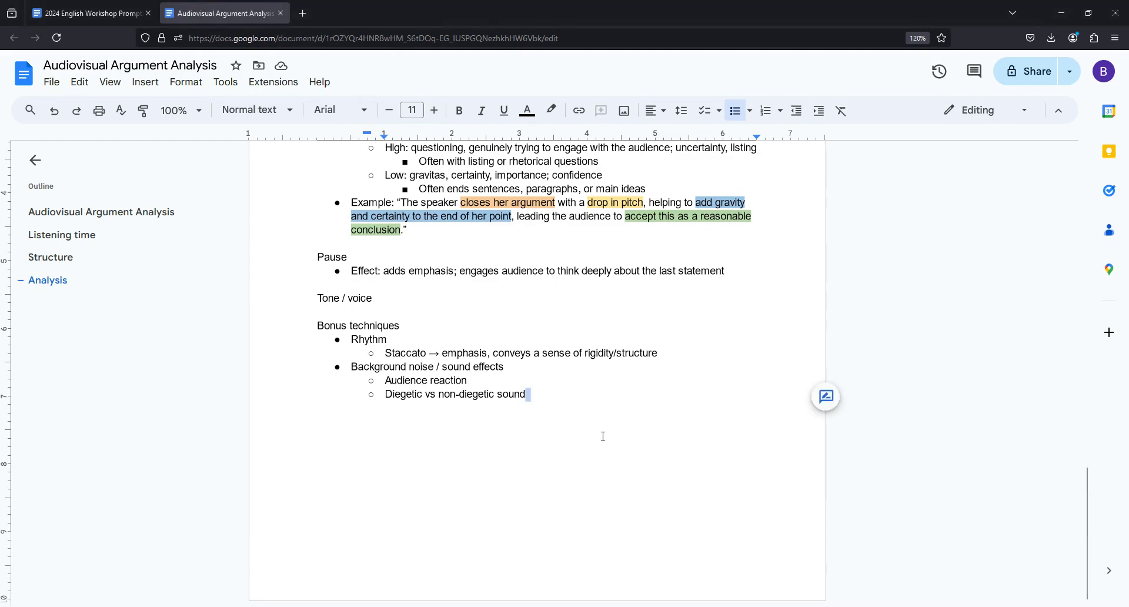
key(Return)
key(BackSpace)
text(Audiovisual paragraph structure Topic sentence: what is the main argument of this part? Contextualise: what are we talking about in this section, esp towards the start? Device Quote Audience effect Technique: emphasis, volume, pace, pitch, pause, tone, rhythm Amplify: what words / technique is this said over, that is augmented as a result? Effect: what is the effect of this amplification?)
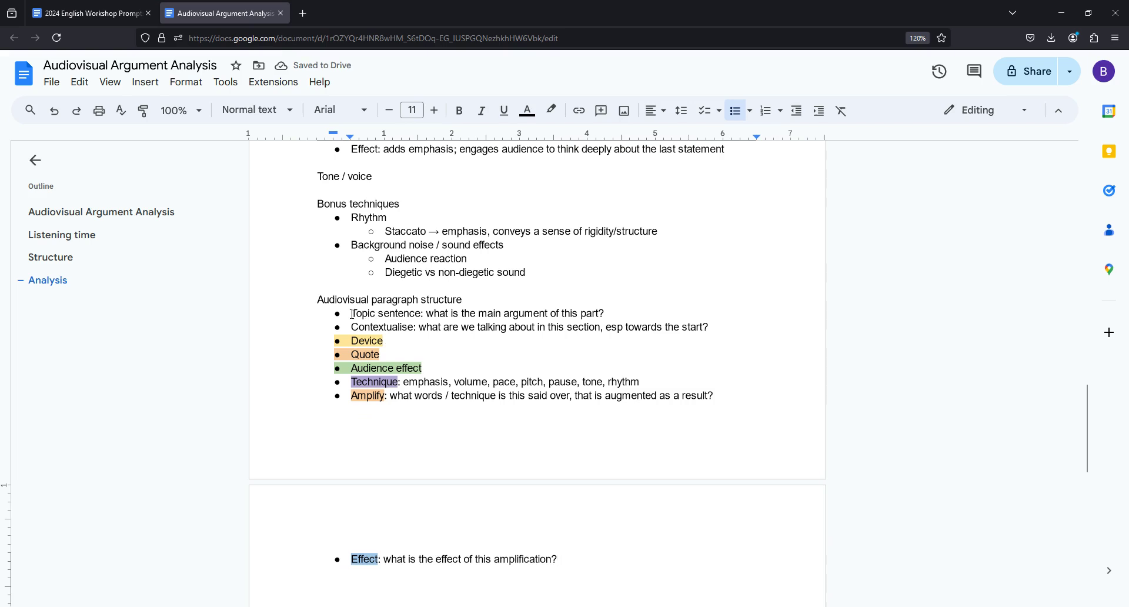
drag(352, 314, 650, 315)
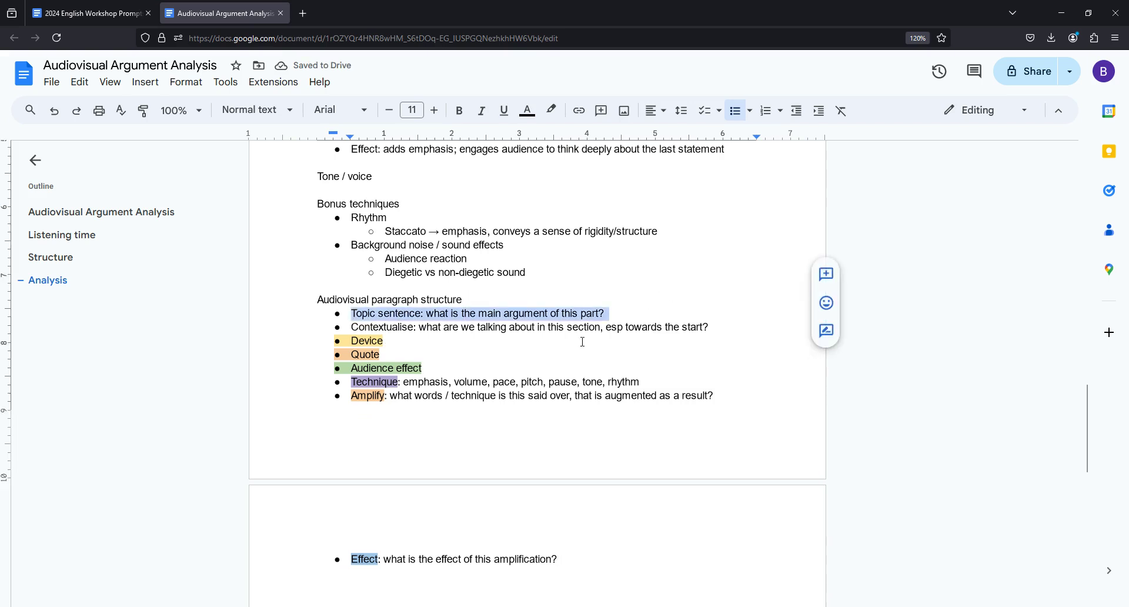
click(609, 318)
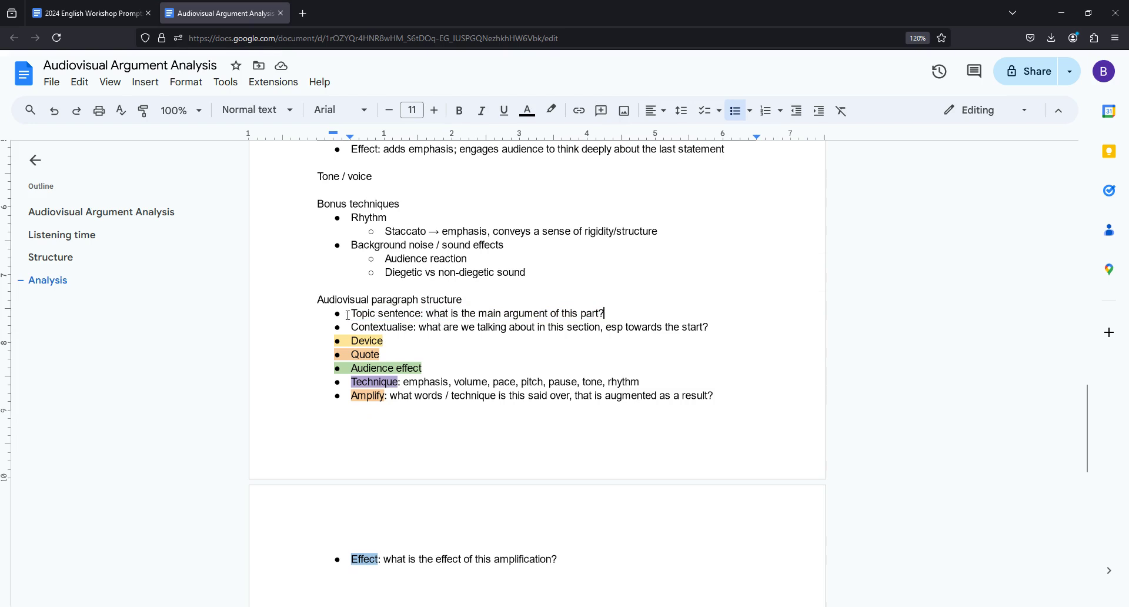
drag(349, 313, 608, 311)
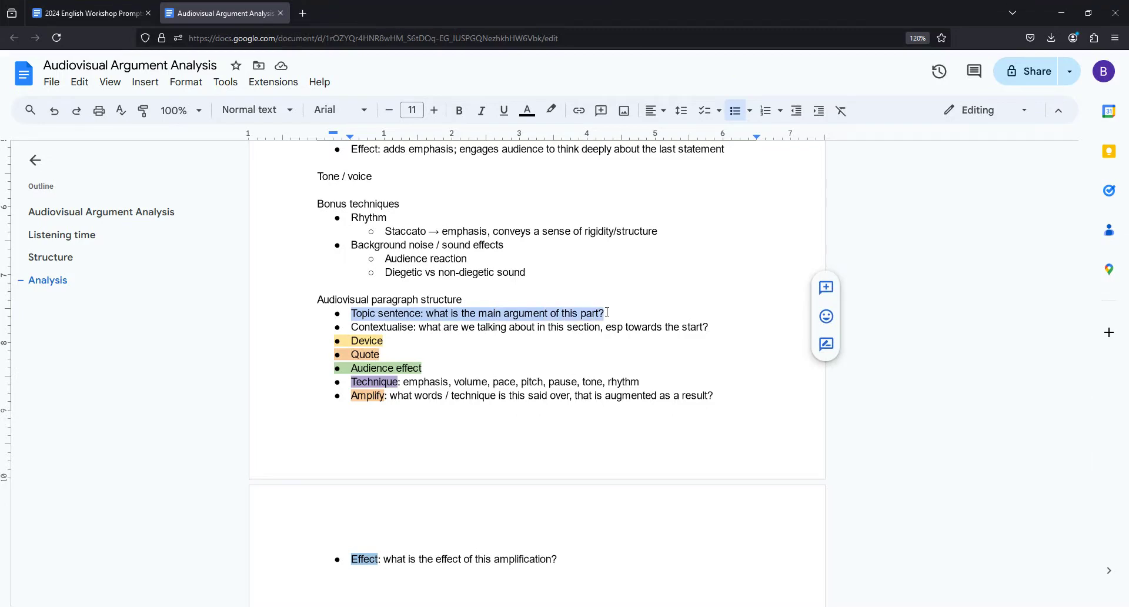
drag(351, 327, 713, 328)
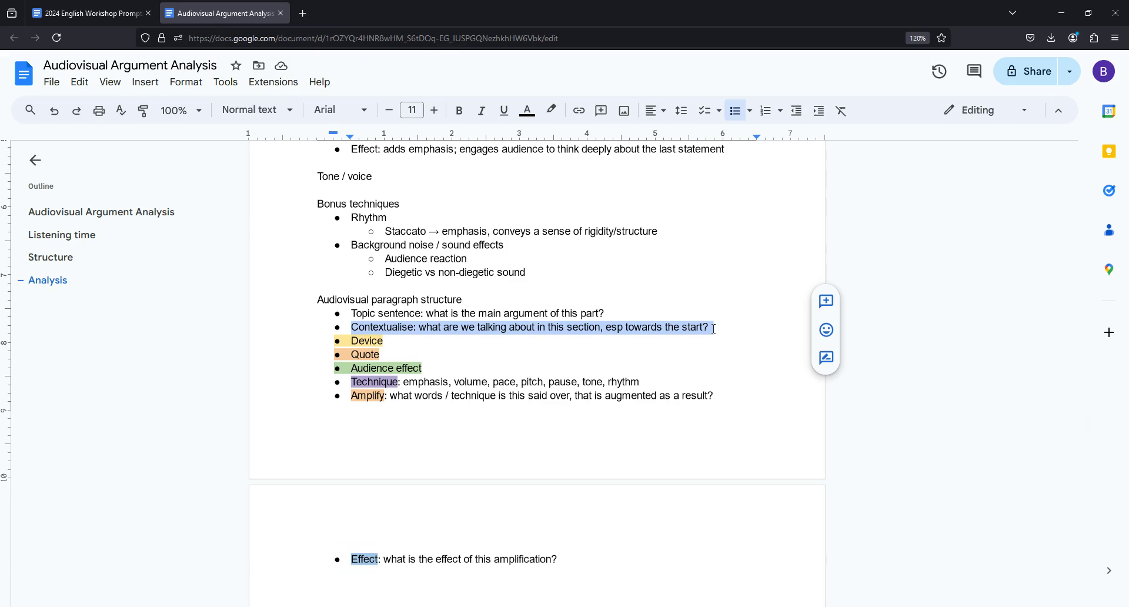
scroll(713, 329, up, 15)
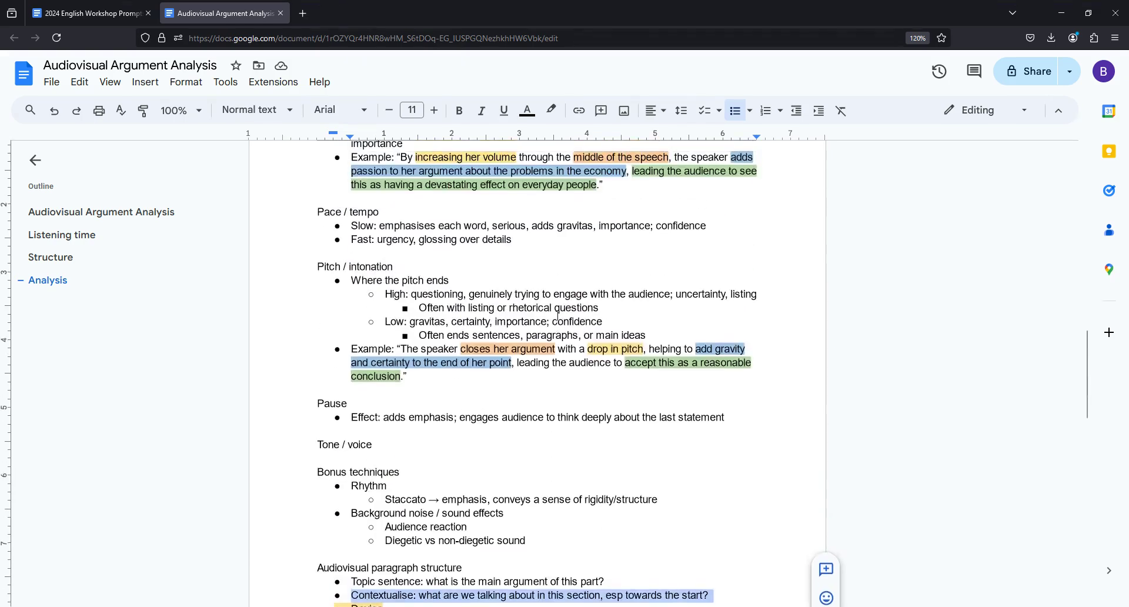
drag(318, 253, 484, 253)
scroll(484, 252, down, 4)
scroll(485, 252, down, 8)
drag(408, 313, 636, 313)
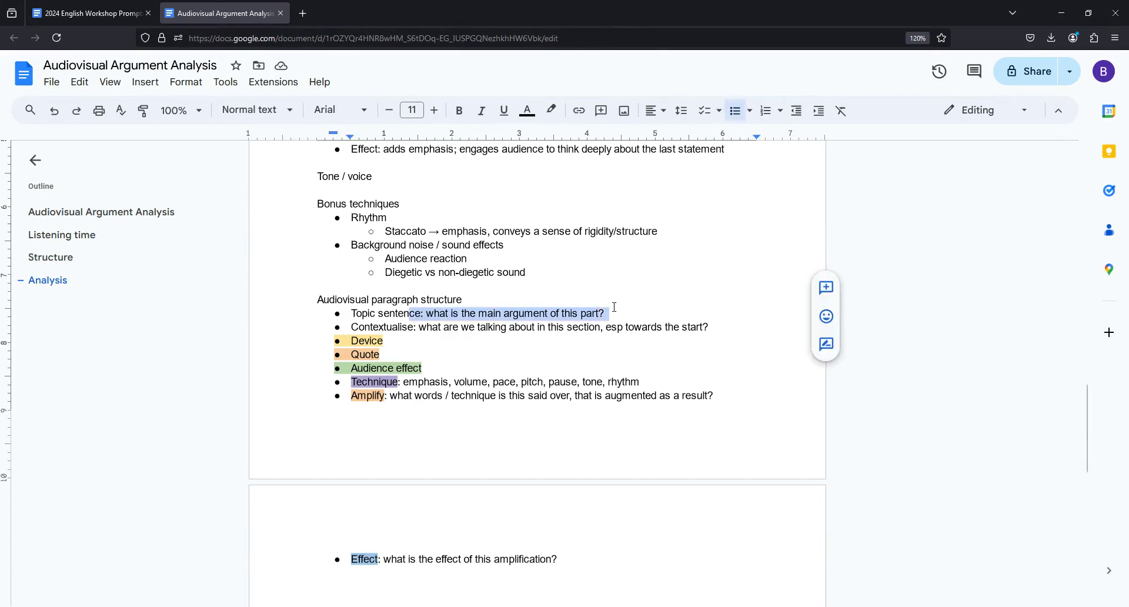
scroll(600, 298, down, 1)
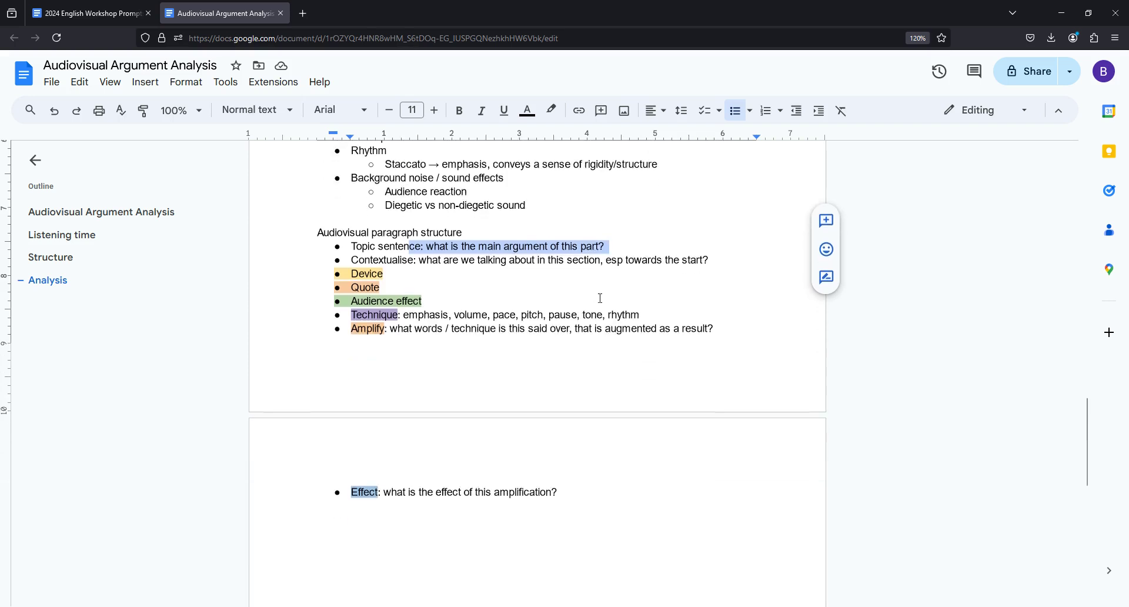
click(372, 277)
drag(345, 276, 403, 476)
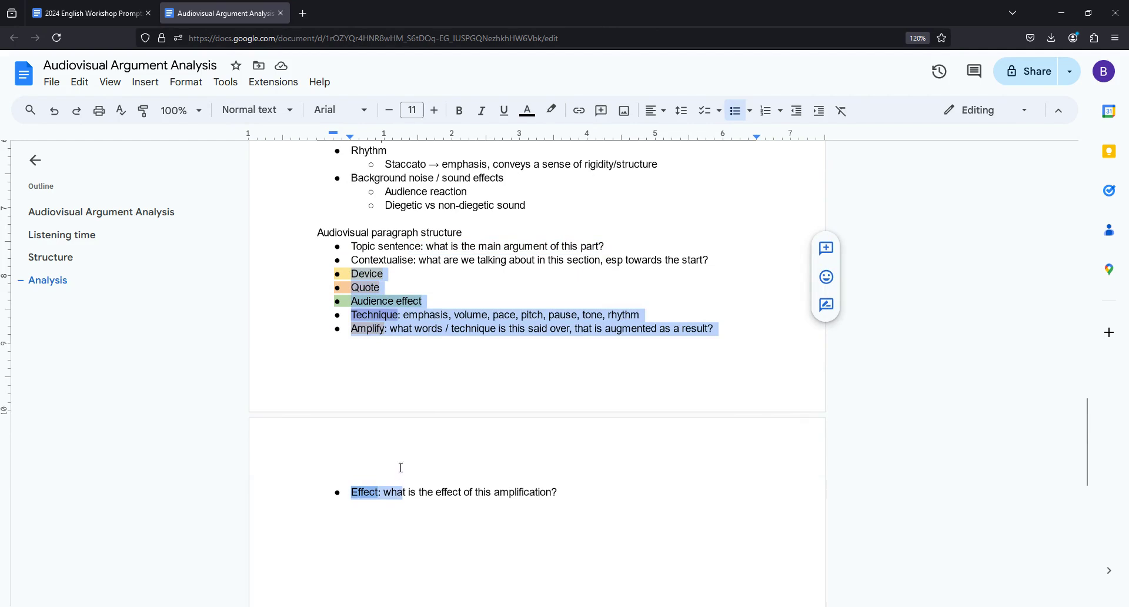
click(382, 286)
drag(347, 273, 437, 301)
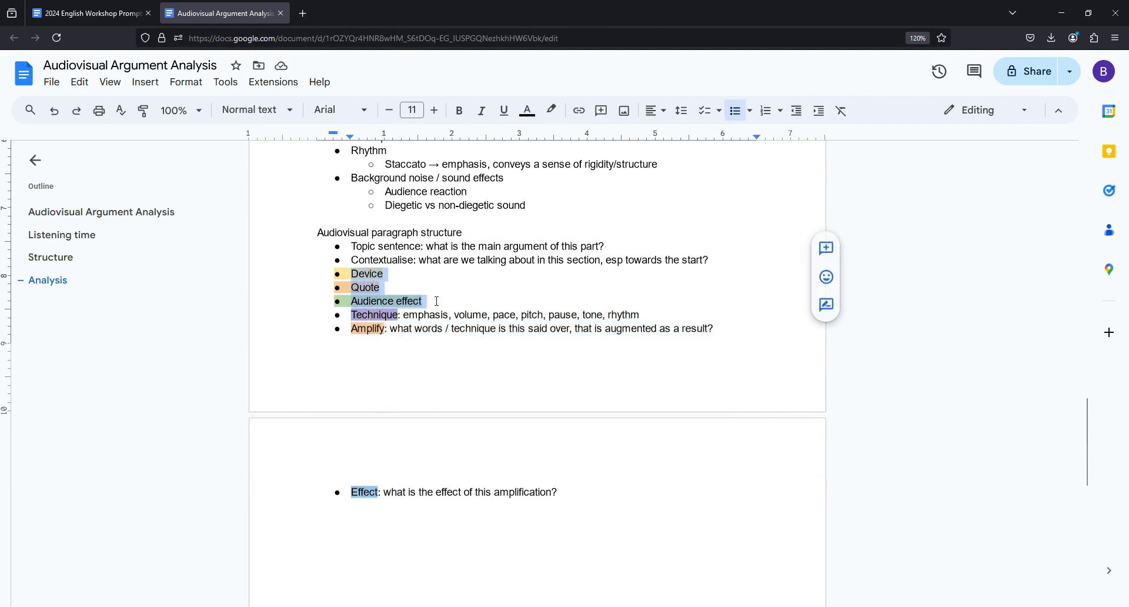
click(436, 301)
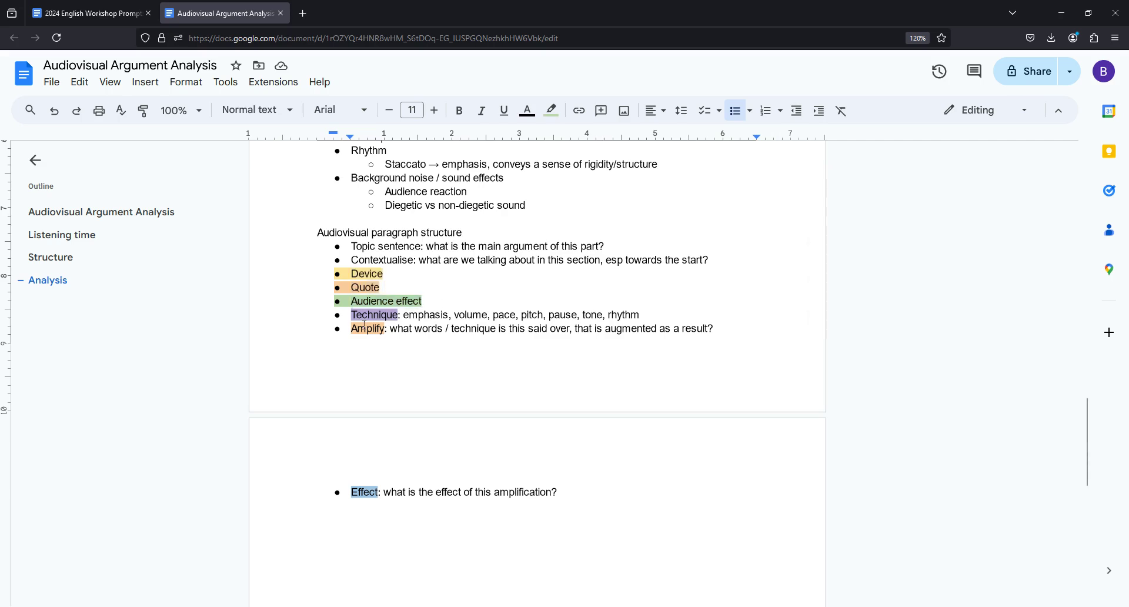
drag(351, 316, 438, 316)
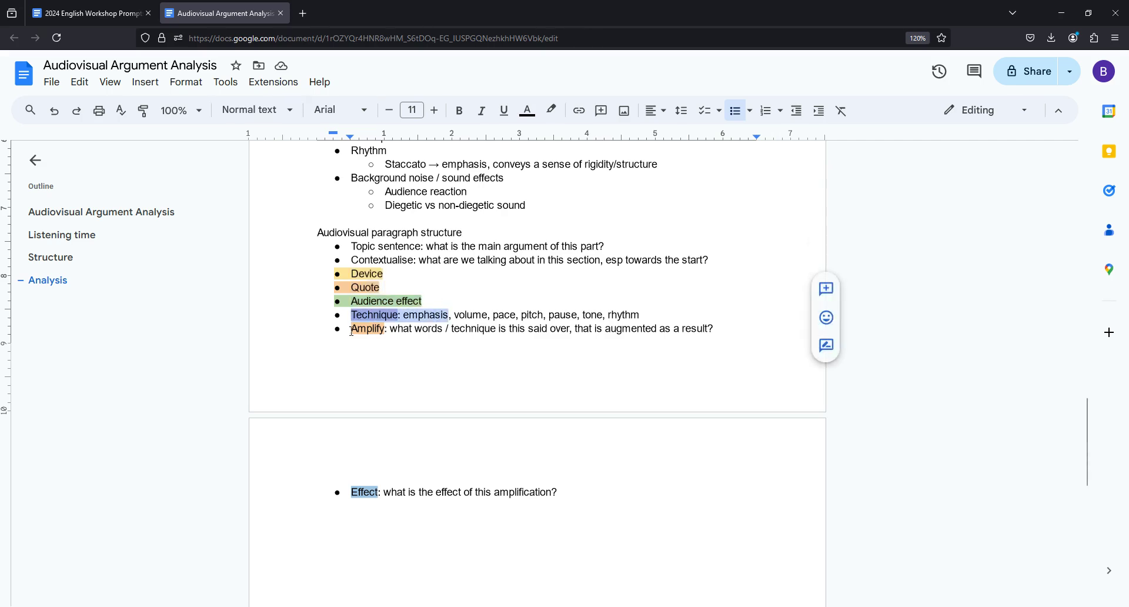
drag(351, 330, 436, 328)
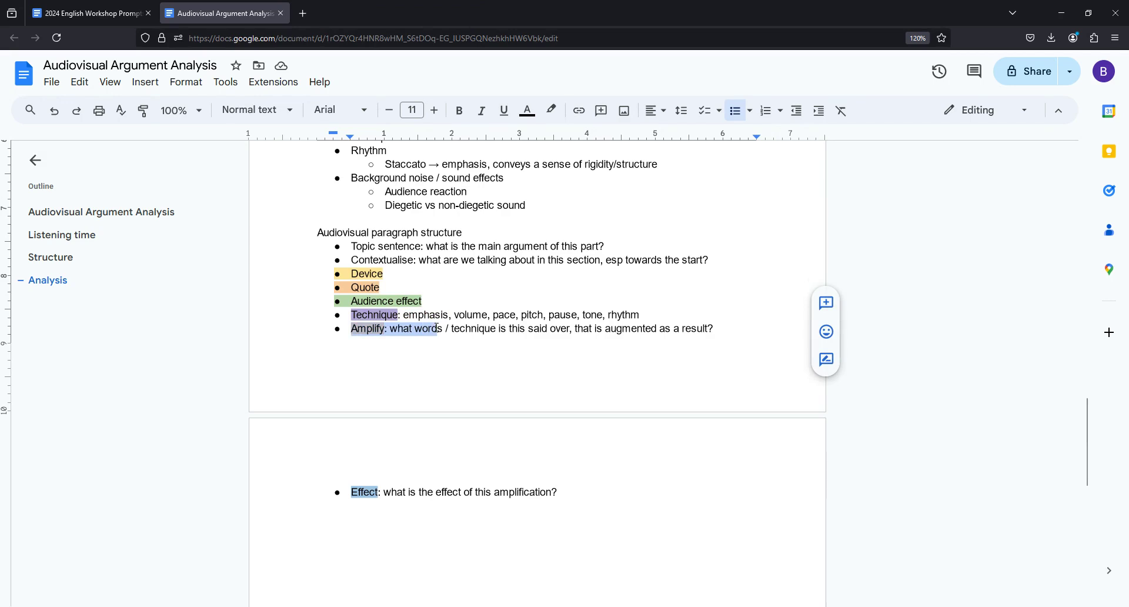
drag(352, 492, 444, 487)
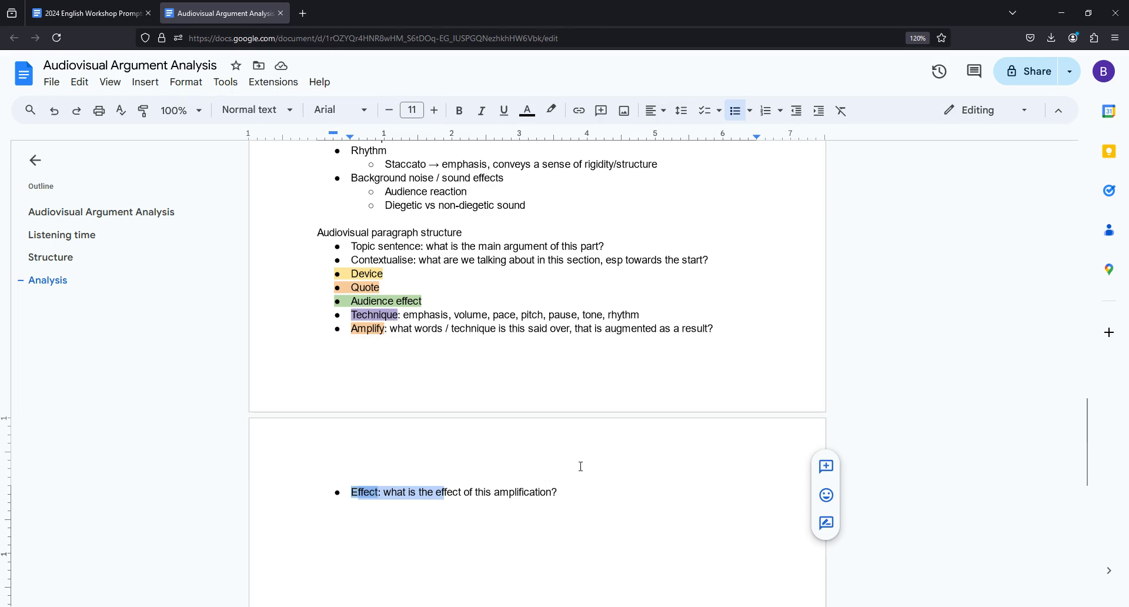
click(577, 489)
Step: Paste the Analysis note about technique IN CONJUNCTION with the words below the Effect bullet
scroll(503, 429, up, 5)
scroll(502, 428, up, 2)
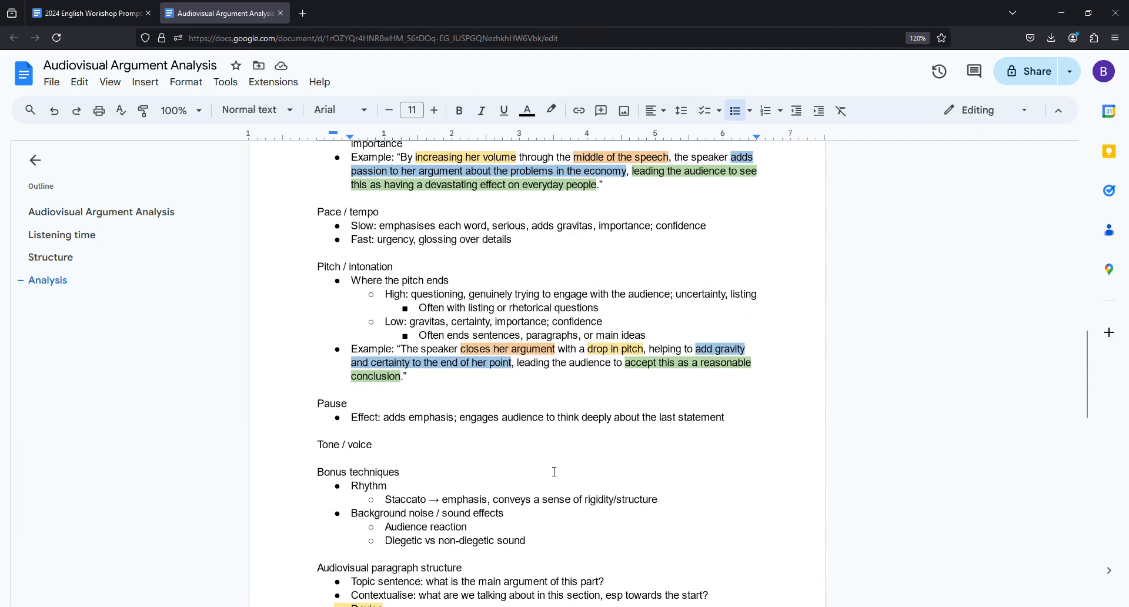
key(End)
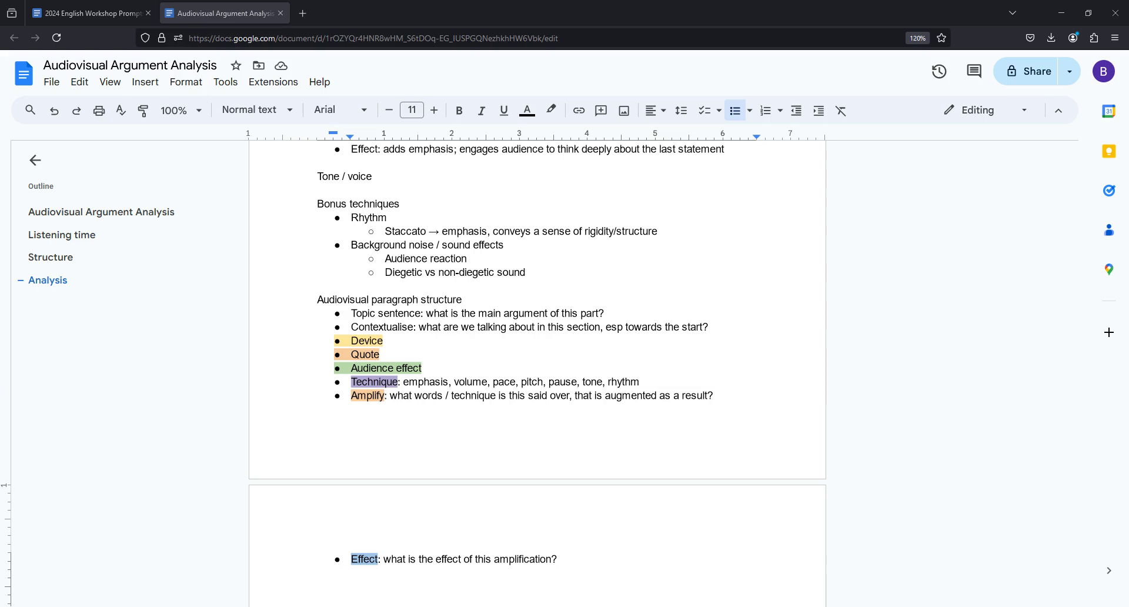
scroll(499, 433, down, 3)
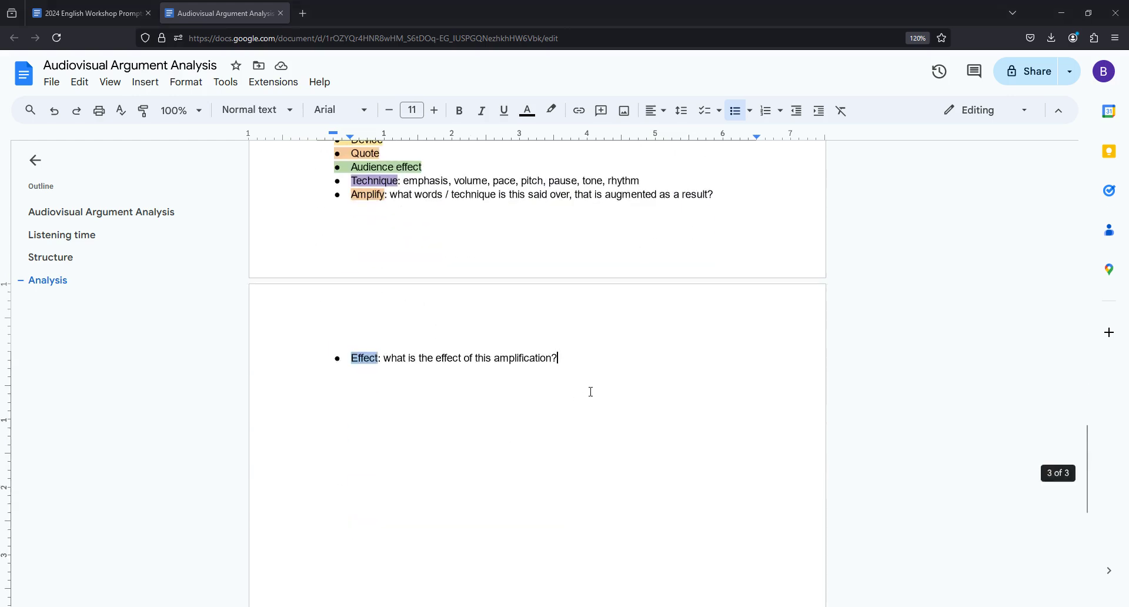
key(Return)
key(Return)
key(Return)
text(Analysis: technique, description, effect IN CONJUNCTION with the words it is said over How does it serve to amplify those words or techniques? "The use of [audio technique] serves to amplify / augment / further / add to / build on [whatever the effect of the relevant technique / words is].")
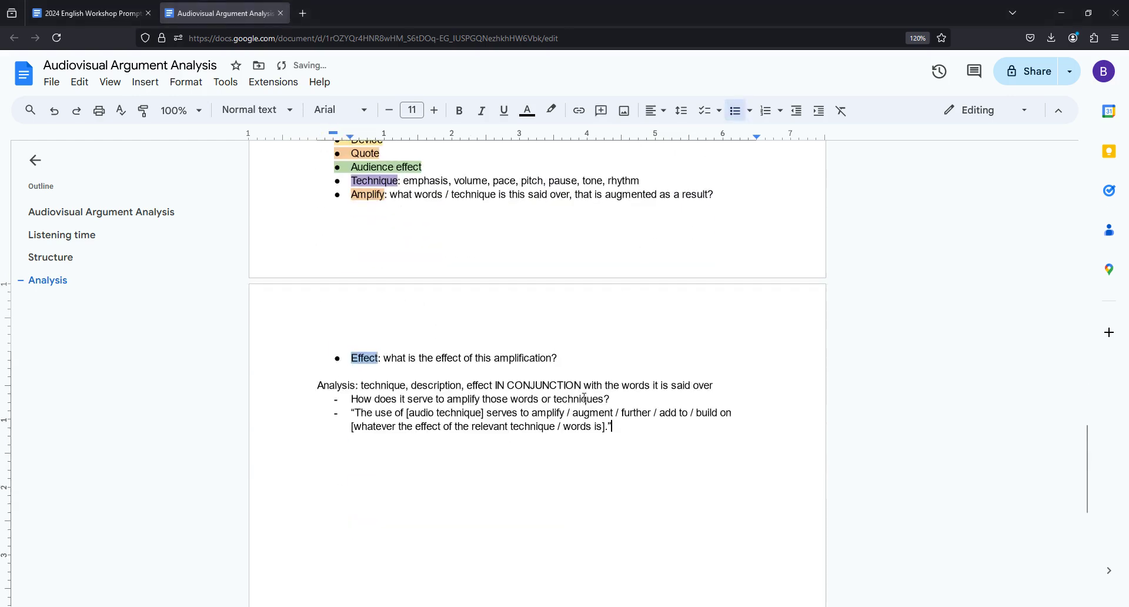
drag(495, 386, 672, 389)
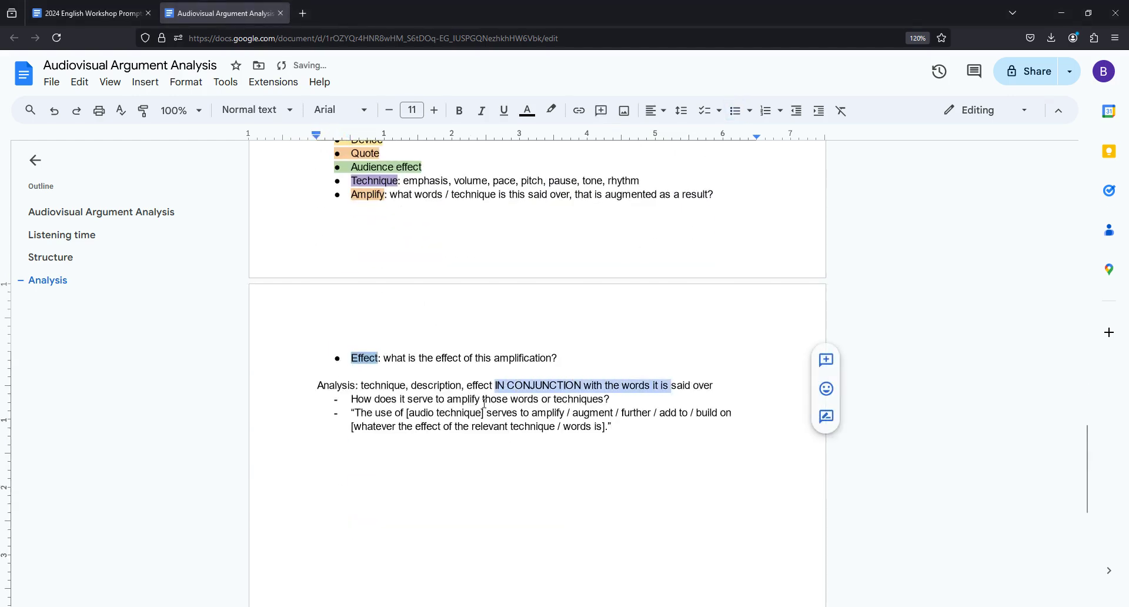
drag(401, 399, 603, 401)
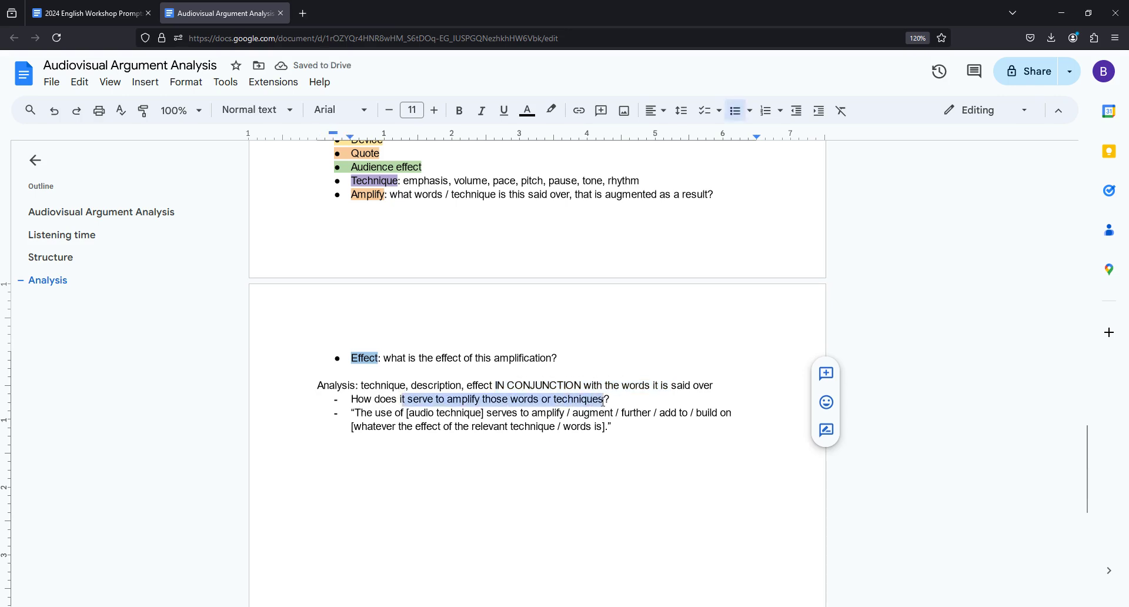
drag(352, 414, 612, 427)
click(612, 427)
scroll(566, 409, up, 12)
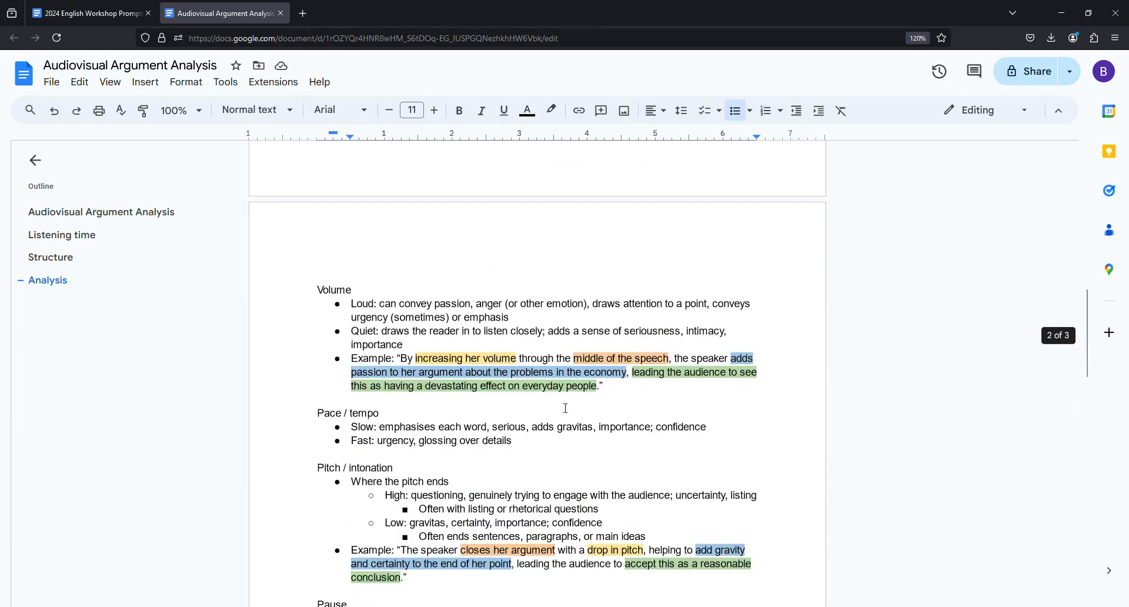
drag(324, 248, 426, 250)
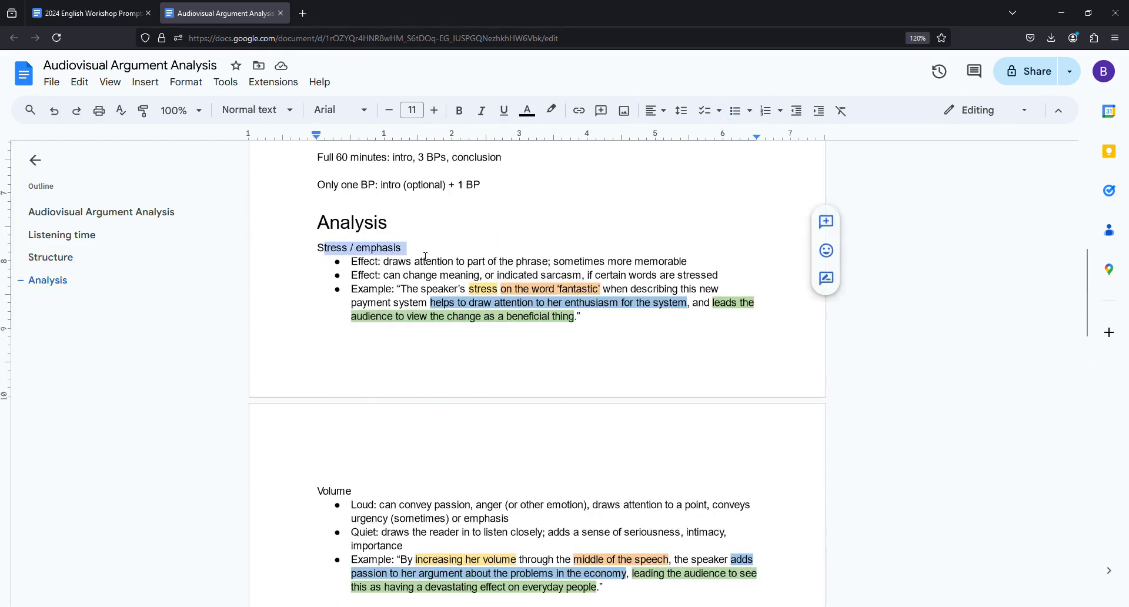
click(421, 240)
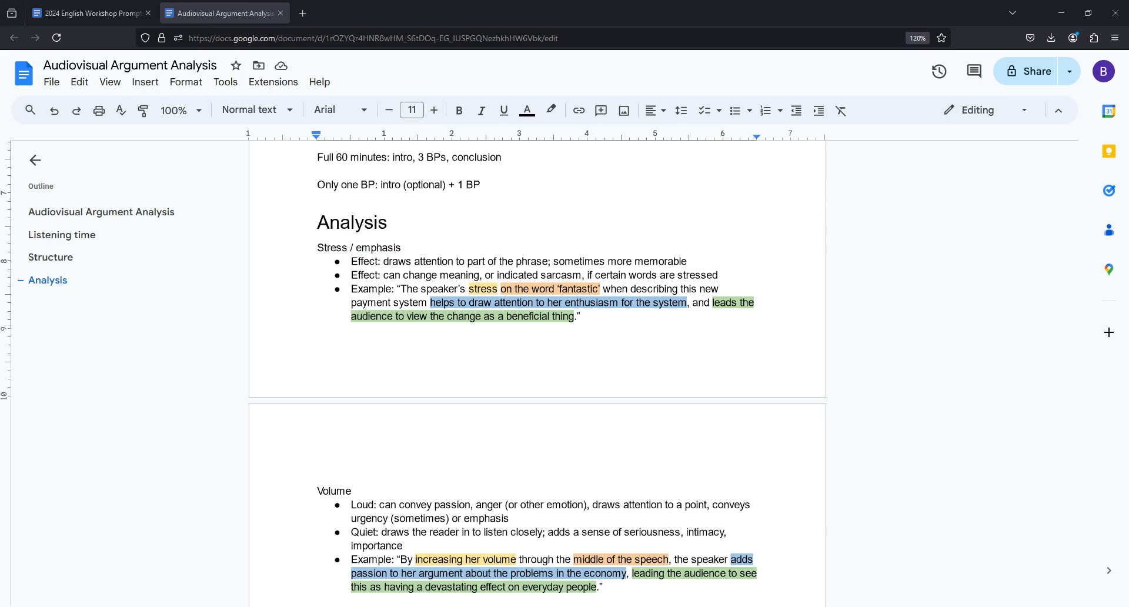
scroll(429, 336, down, 1)
triple_click(383, 221)
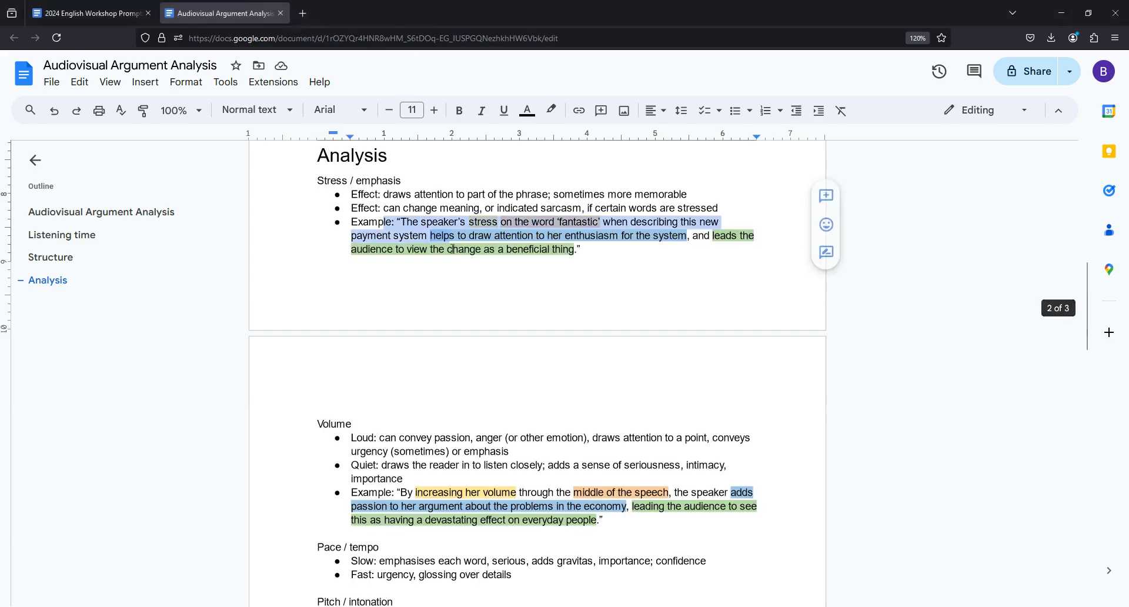
click(391, 272)
scroll(429, 337, down, 2)
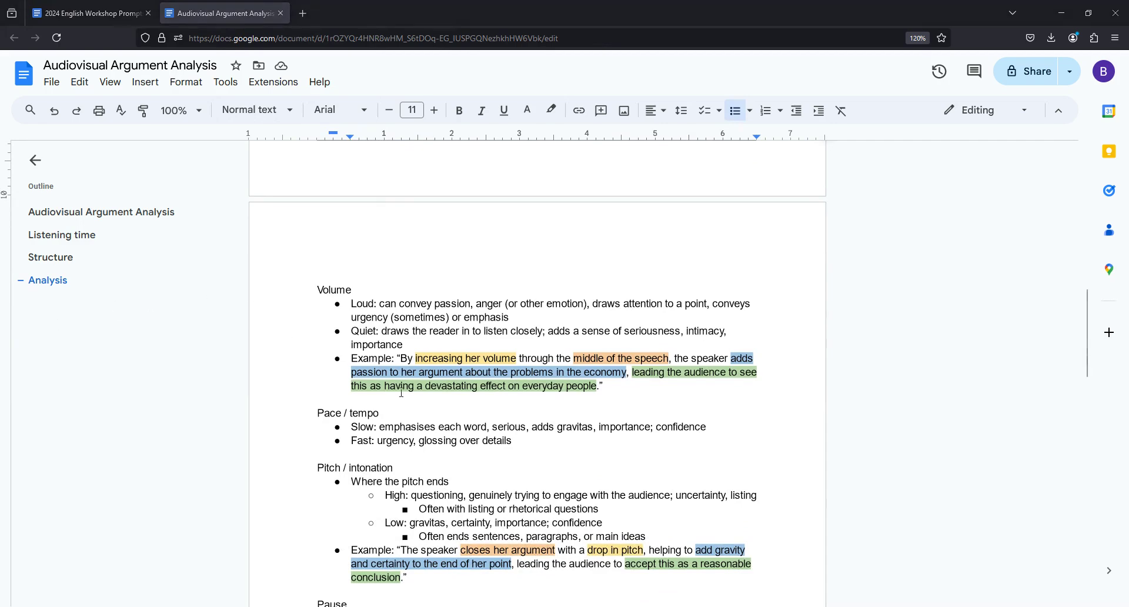
scroll(401, 391, up, 5)
click(401, 282)
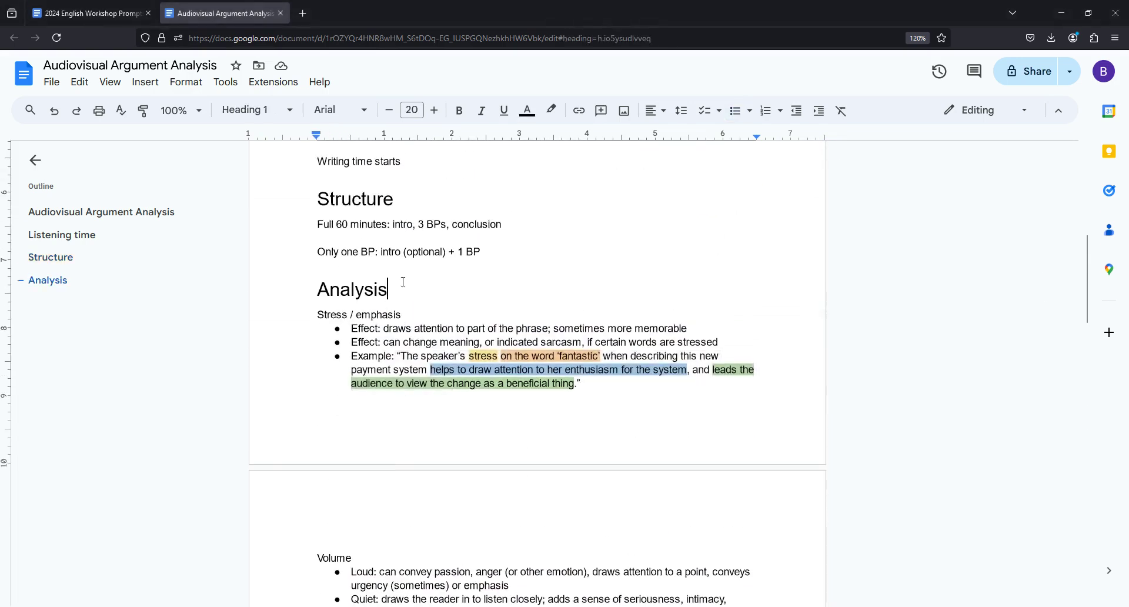
key(Return)
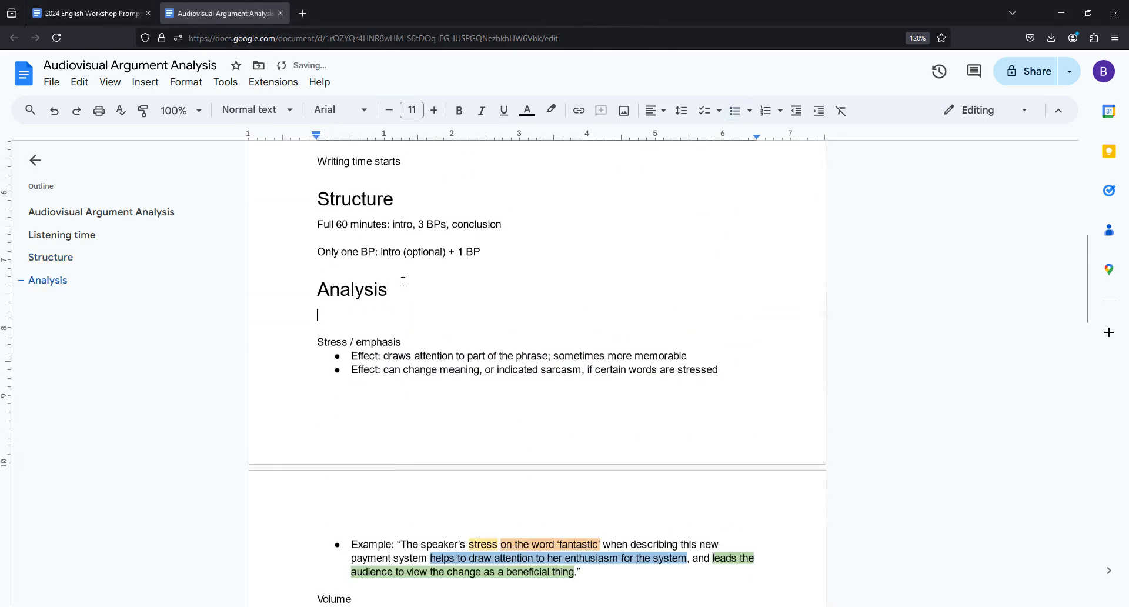
text(Structure: technique, what does it amplify in the text, effect of this amplification, how does it make the audience think/feel? TAEA: technique, amplify, effect, audience)
drag(351, 344, 551, 344)
click(552, 339)
scroll(541, 338, down, 12)
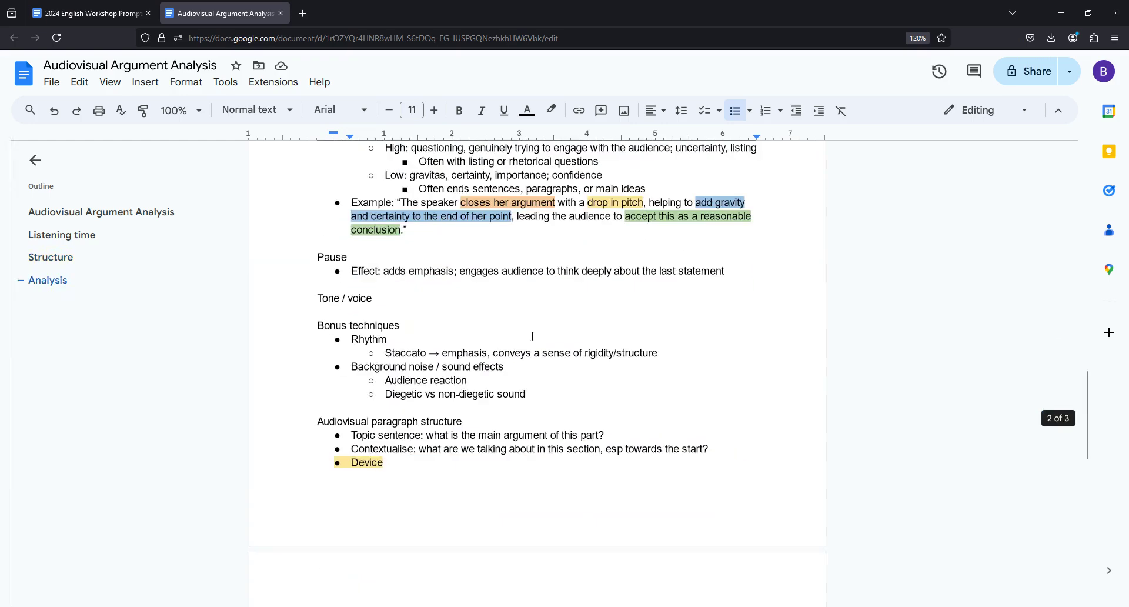
drag(351, 452, 386, 484)
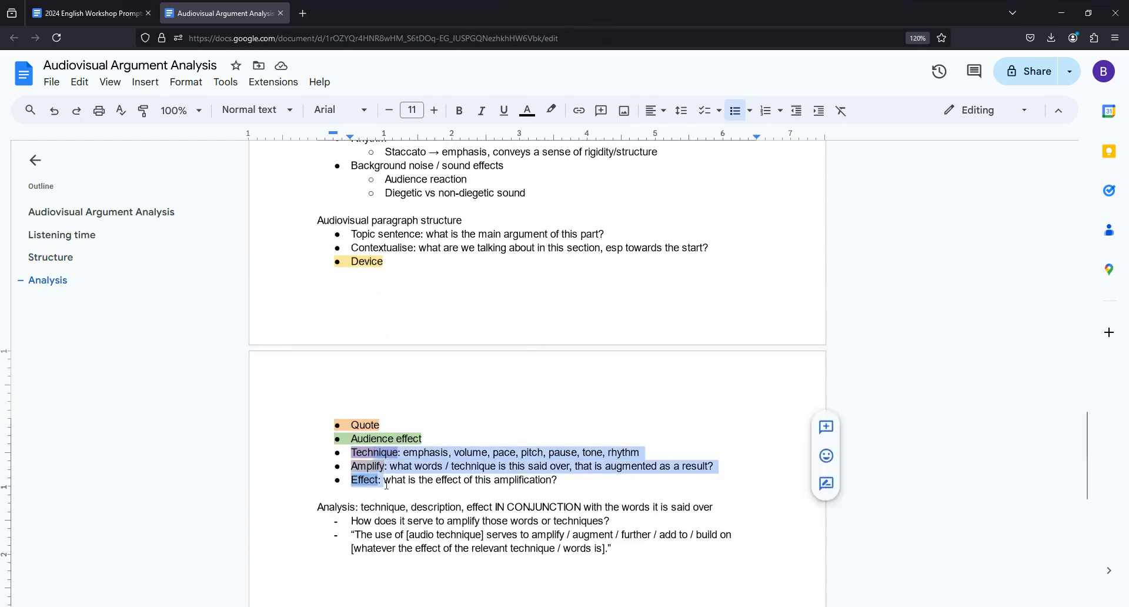
drag(364, 261, 385, 439)
scroll(384, 436, up, 2)
scroll(384, 436, up, 20)
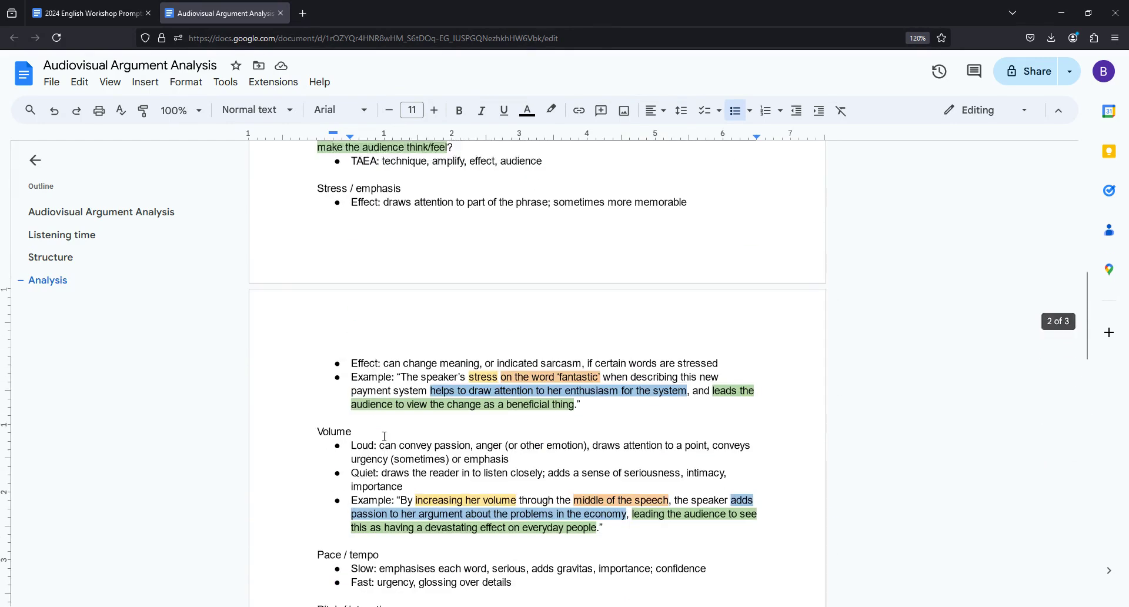
drag(370, 382, 423, 383)
scroll(447, 326, down, 3)
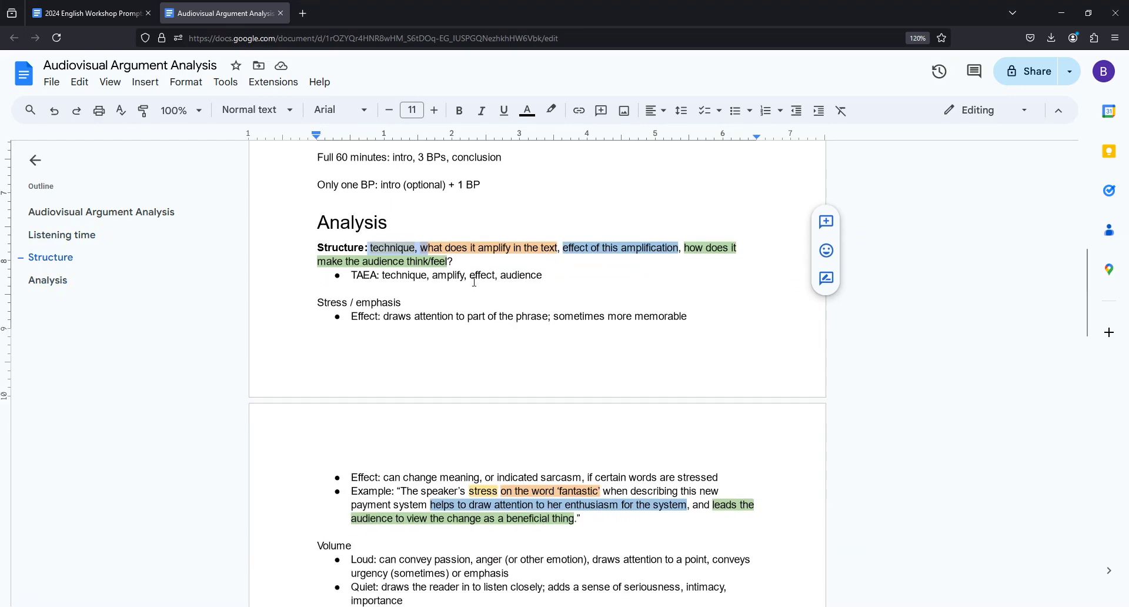
drag(468, 247, 539, 247)
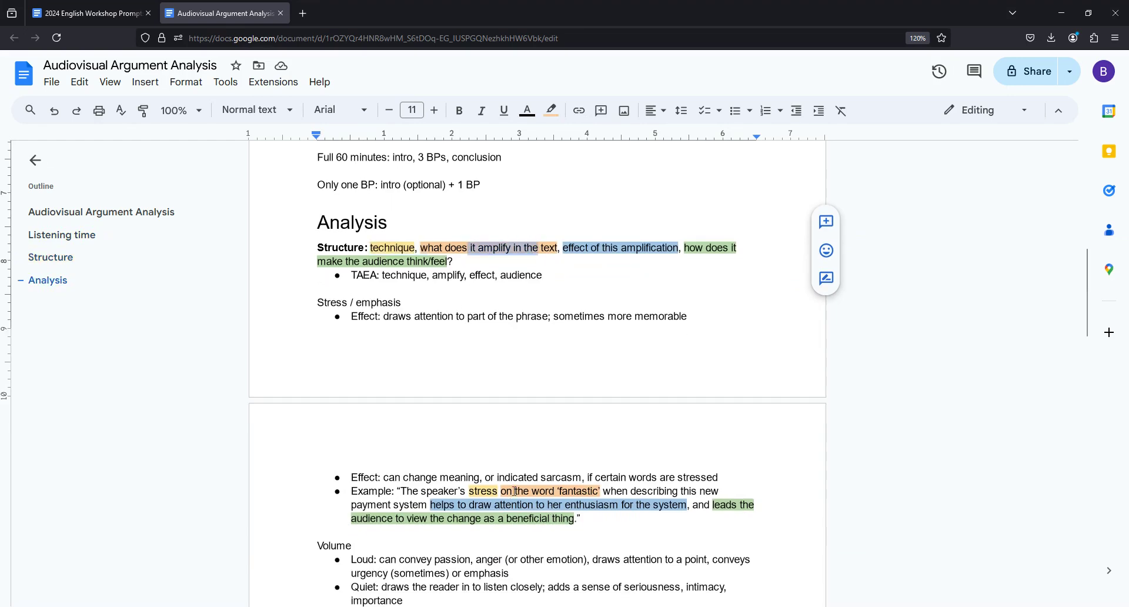
drag(514, 491, 590, 491)
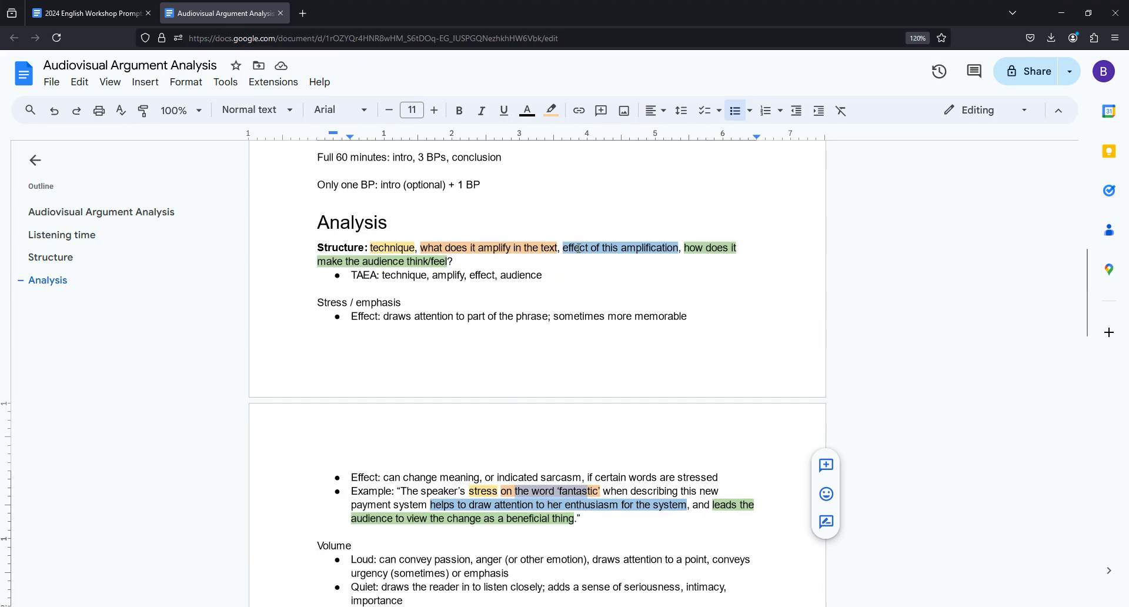
drag(580, 248, 445, 267)
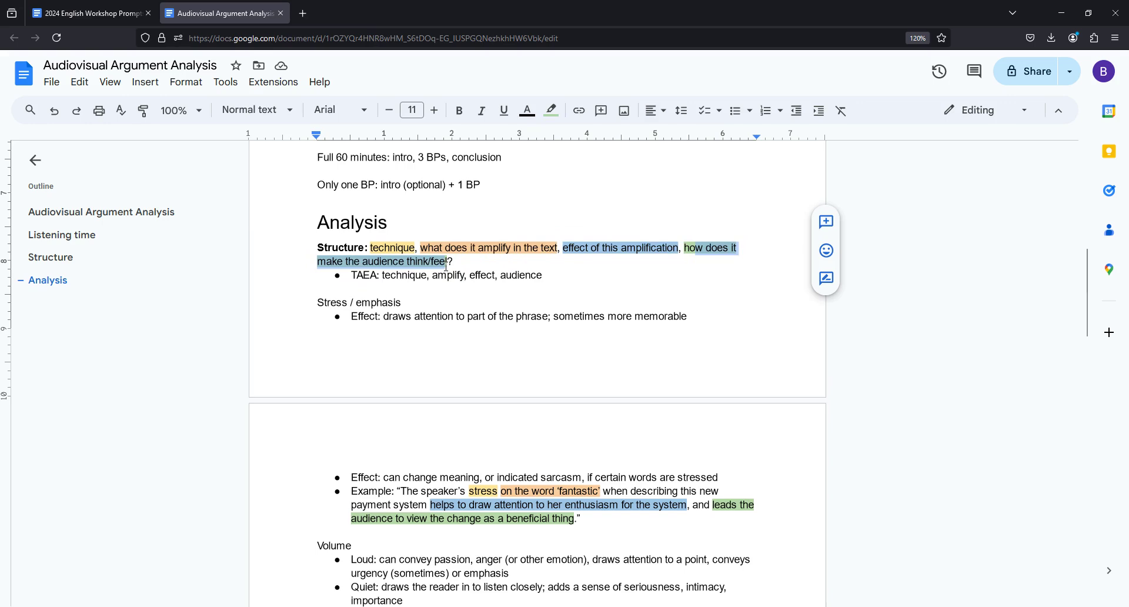
scroll(466, 326, down, 2)
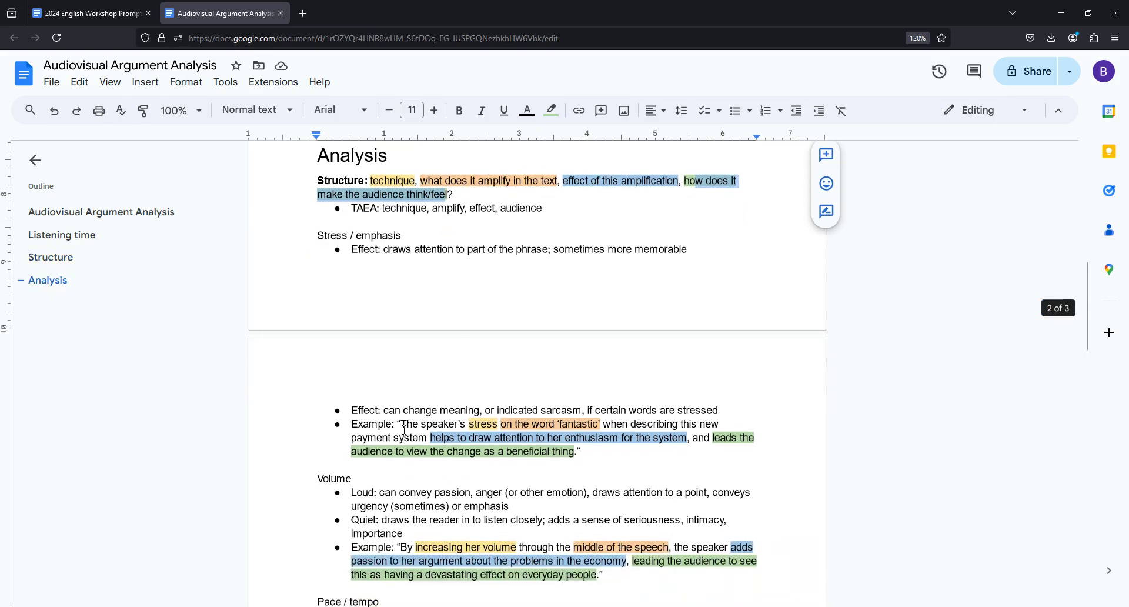
drag(504, 423, 718, 424)
click(363, 438)
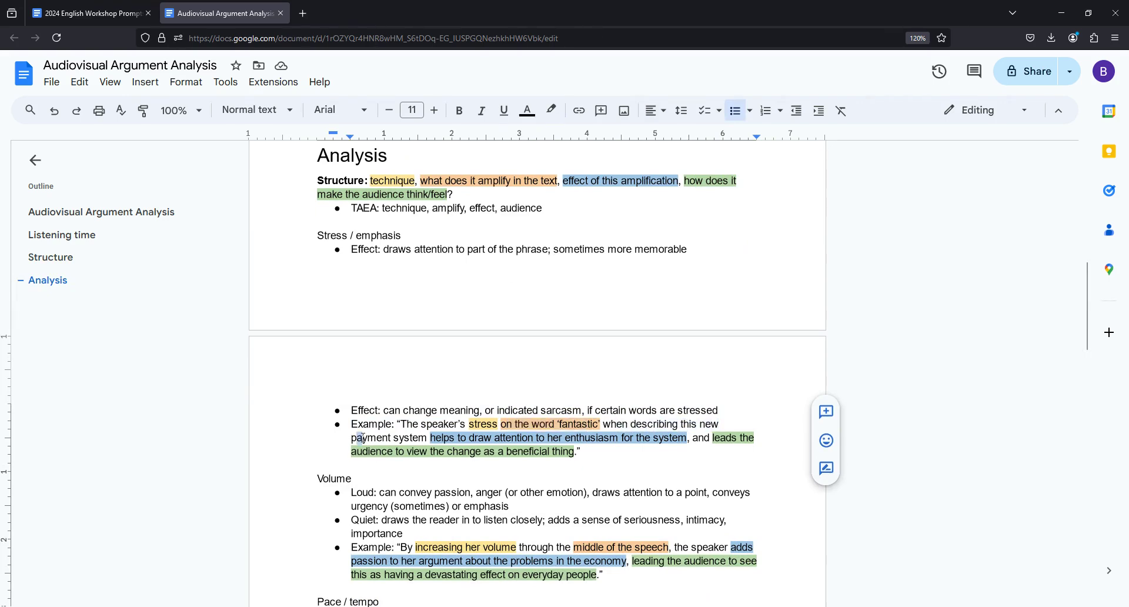
drag(363, 438, 644, 437)
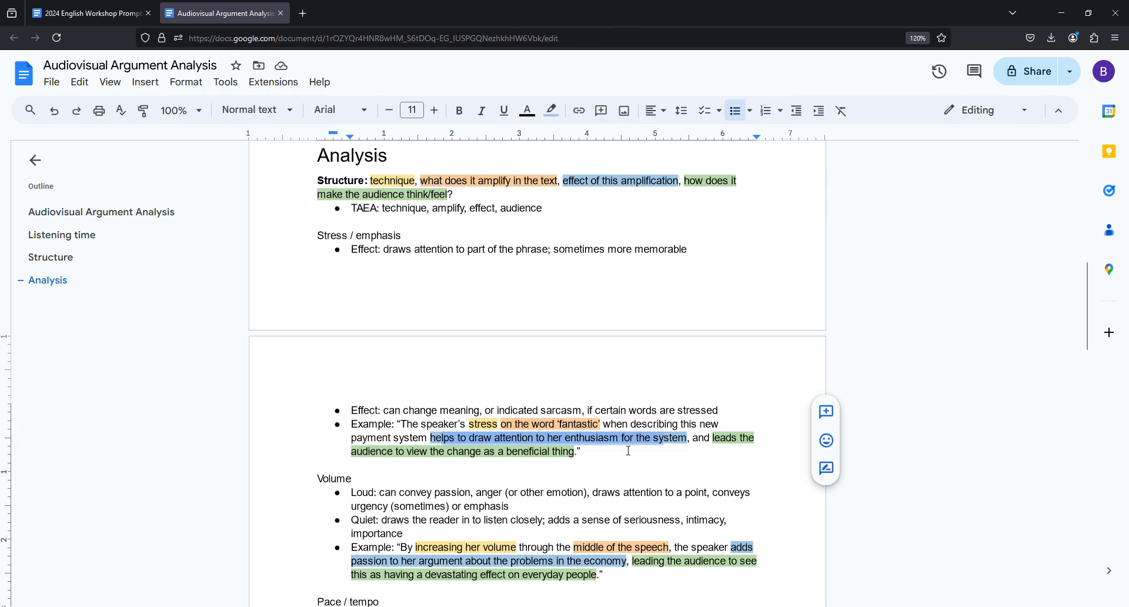
drag(703, 438, 565, 451)
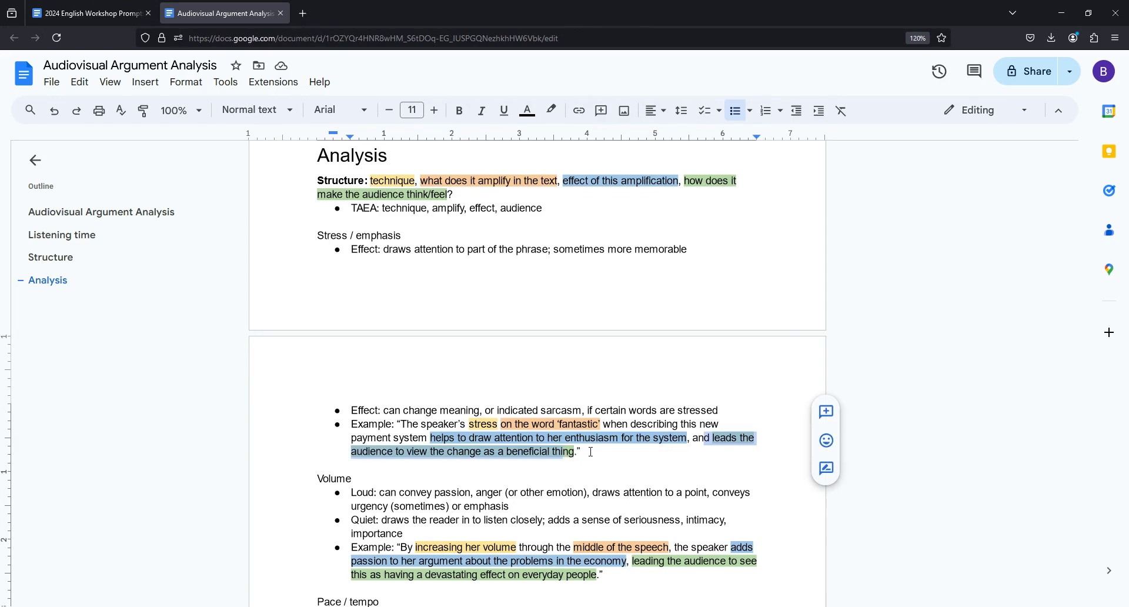
Step: Insert a blank unbulleted line between the Effect bullet and the Analysis notes
scroll(591, 452, down, 5)
scroll(465, 325, down, 4)
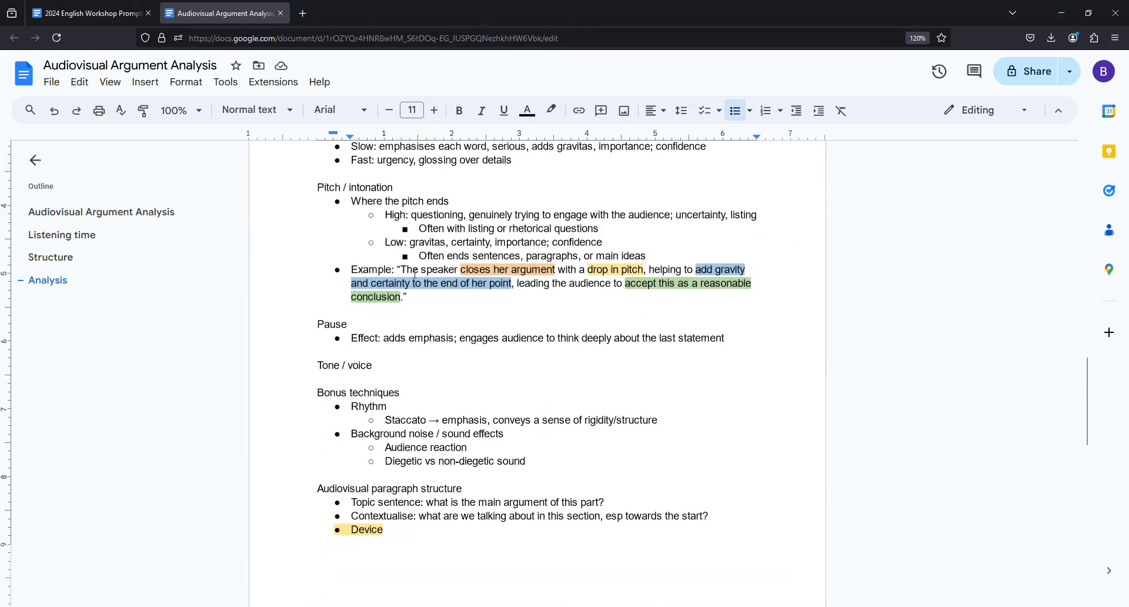
scroll(425, 337, down, 6)
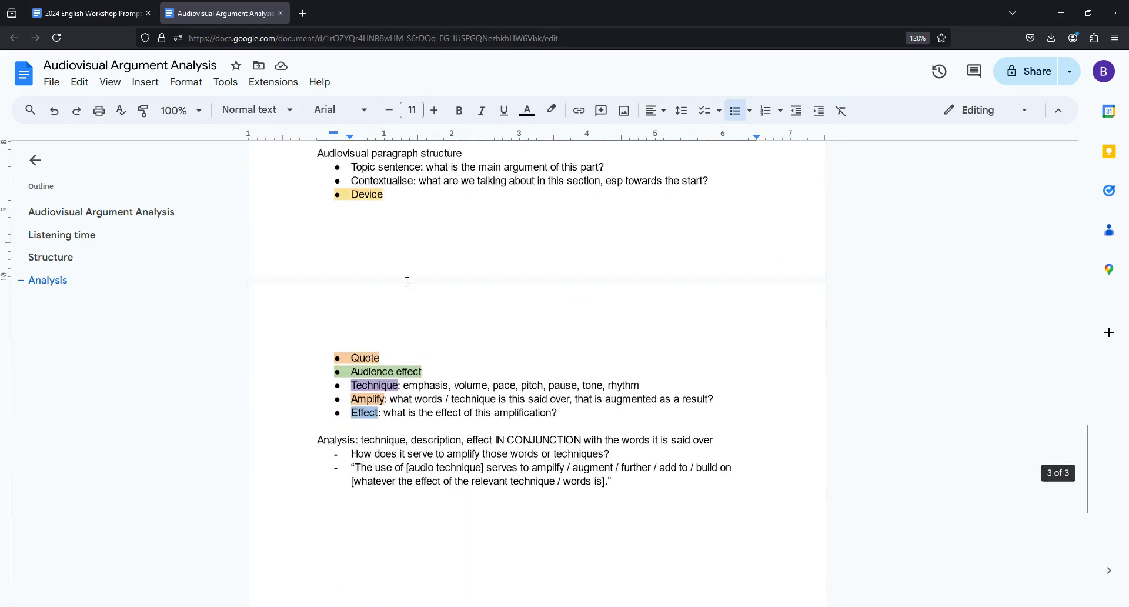
click(612, 412)
key(Return)
key(Return)
key(Return)
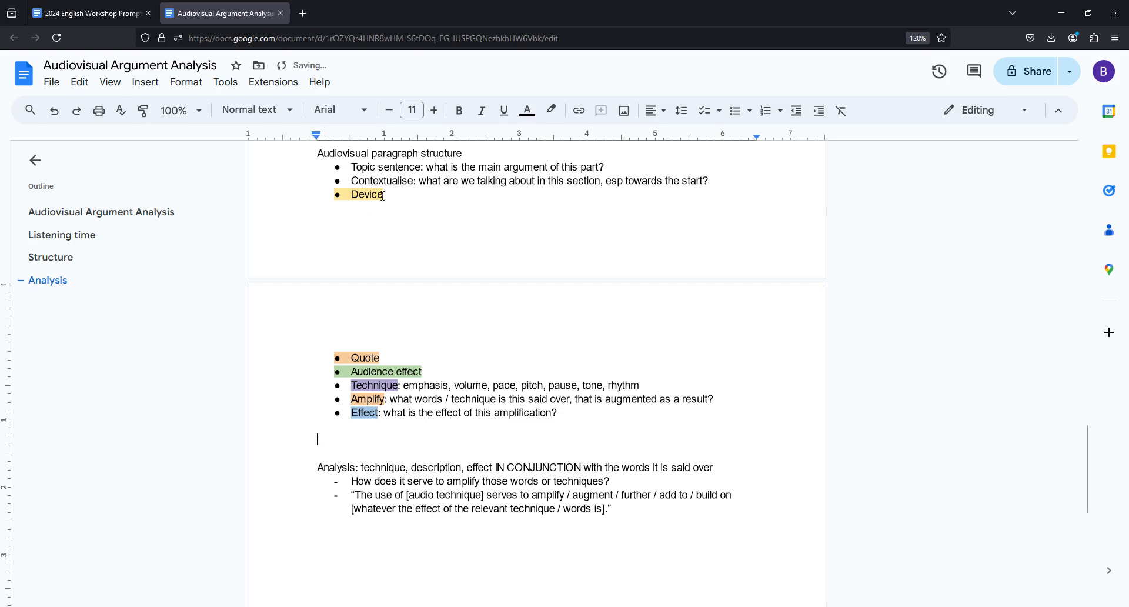
drag(358, 167, 605, 168)
click(97, 13)
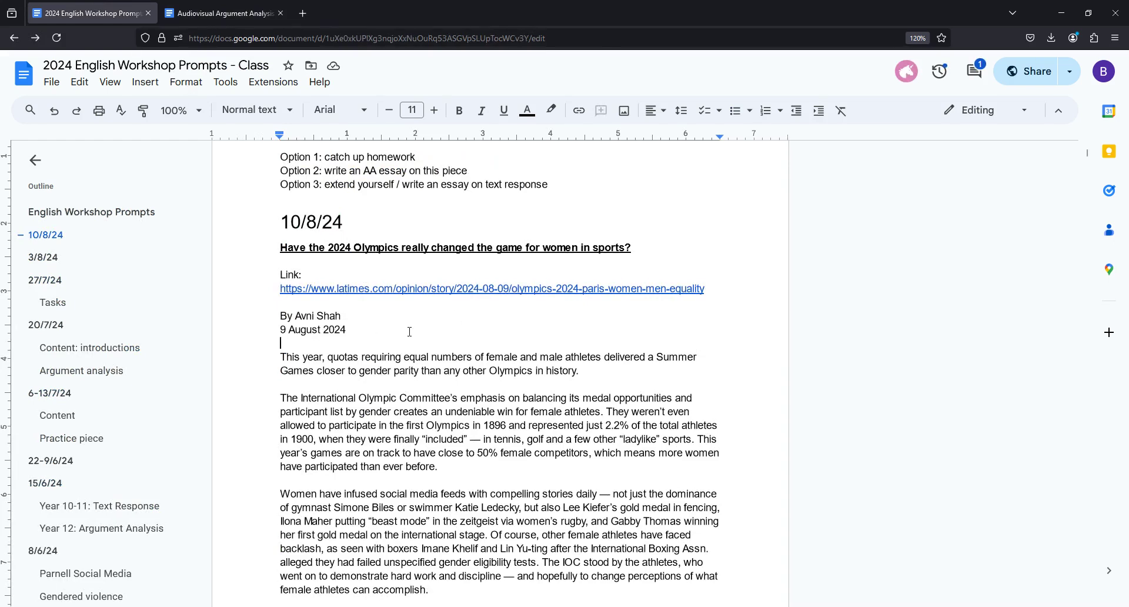
click(233, 18)
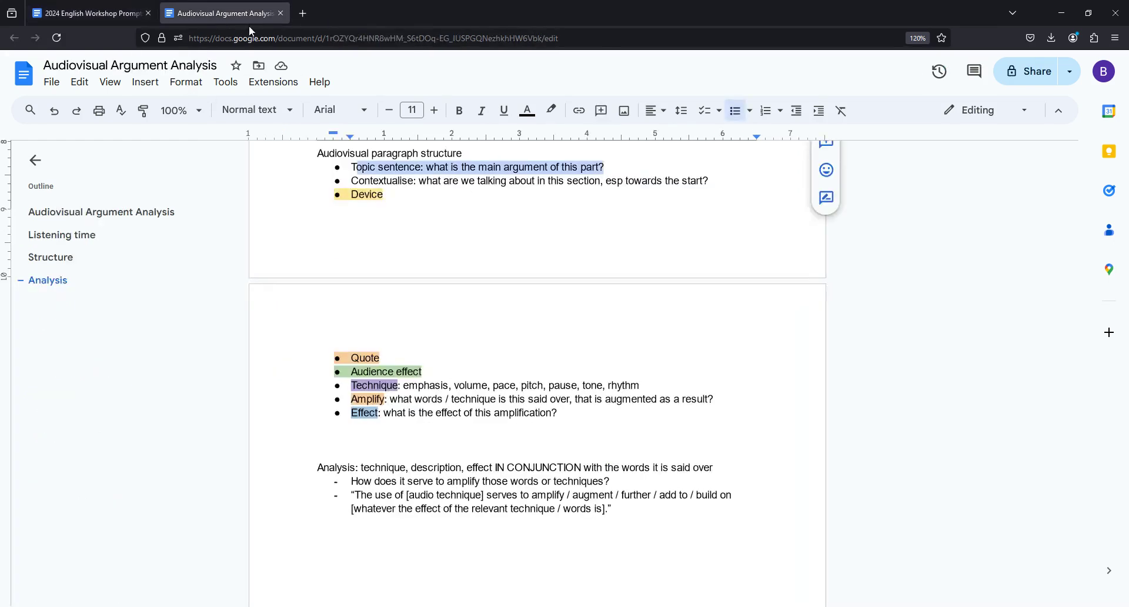
click(362, 438)
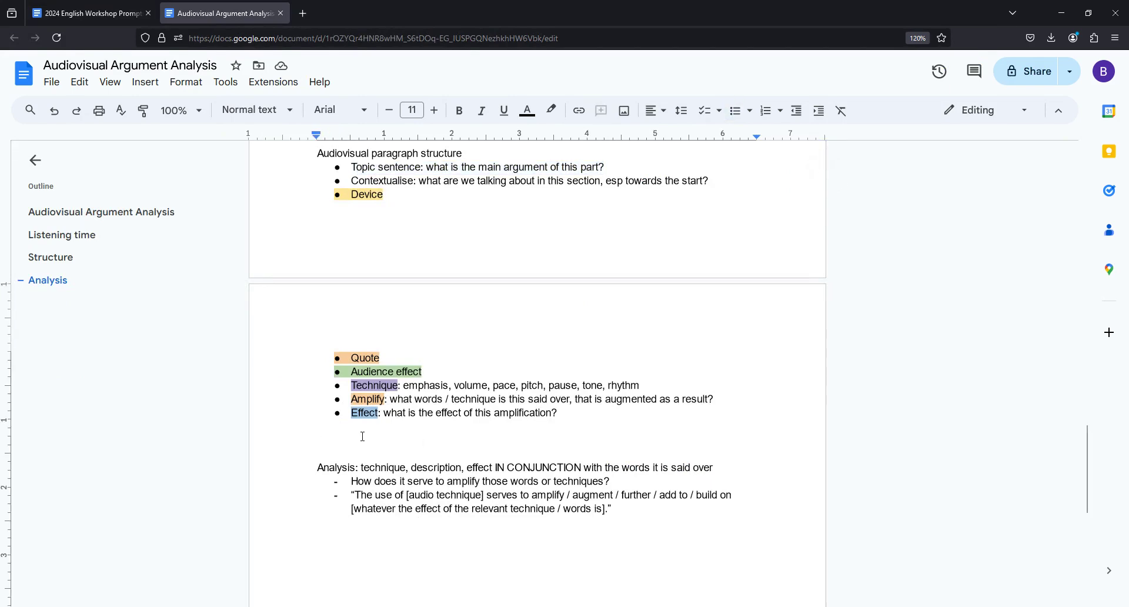
Step: Write the opening sentence: the author argues the 2024 Olympics were the best so far for gender equality
text(The)
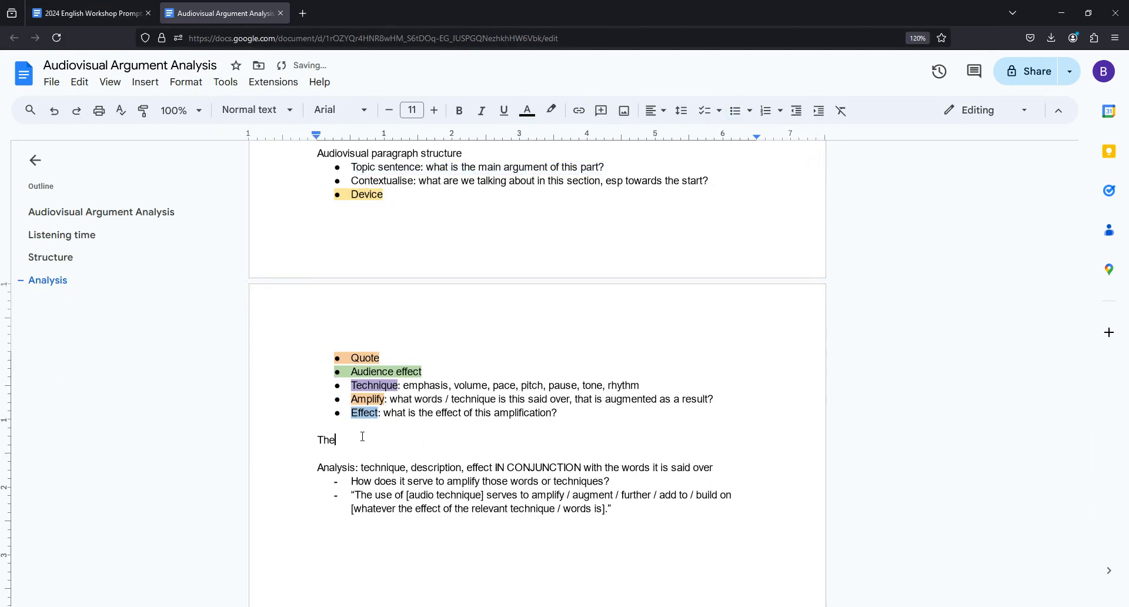
text( author beings by arguing that the 2024 )
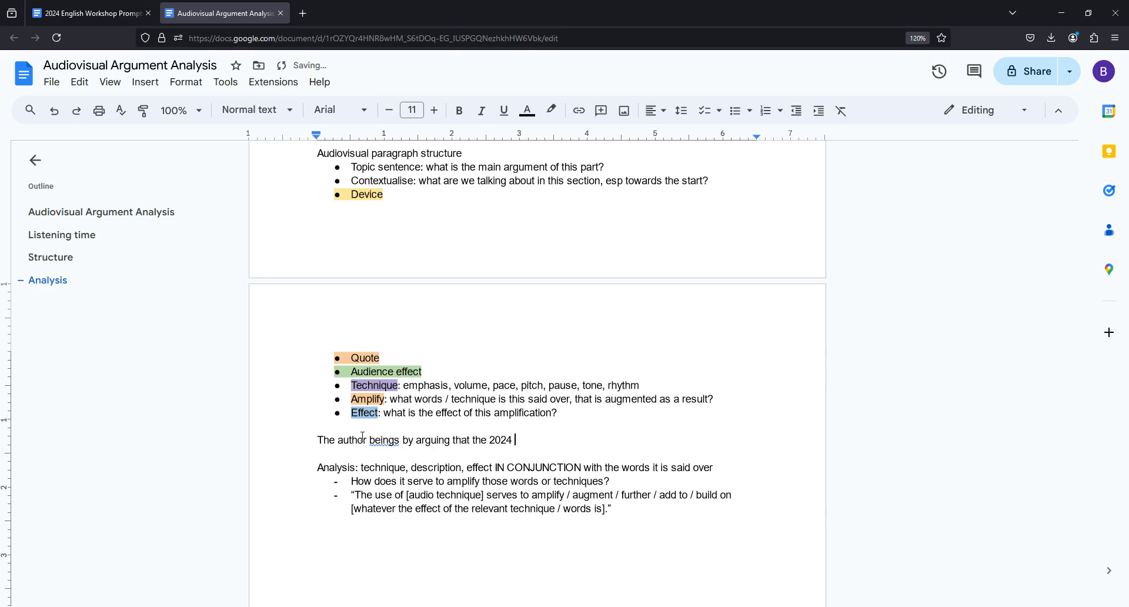
text(Olympics have been the best so far for ge)
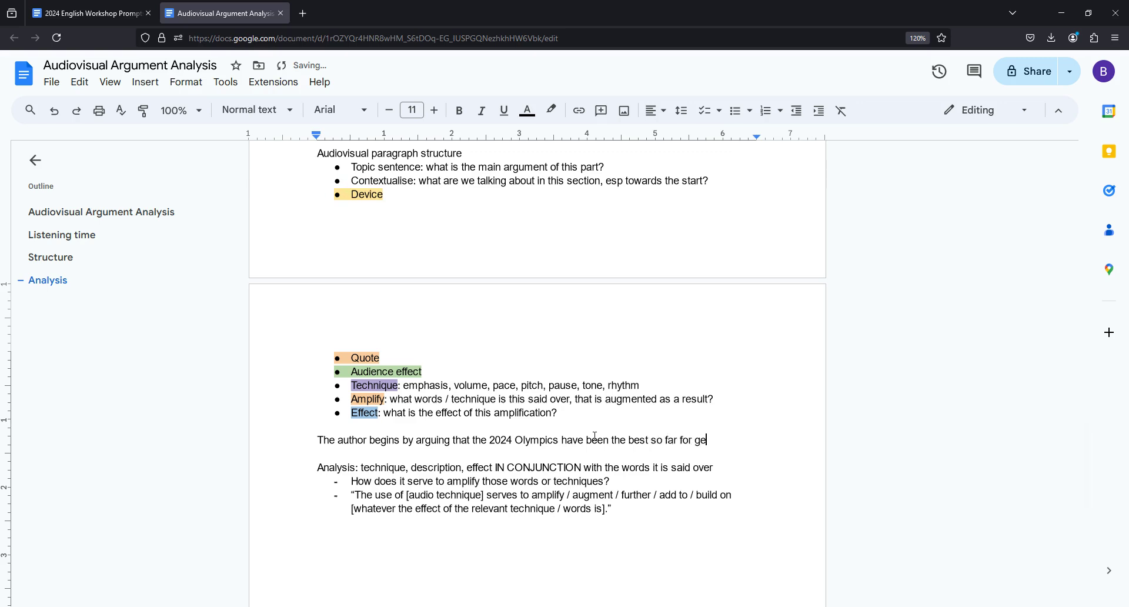
text(nder euality.)
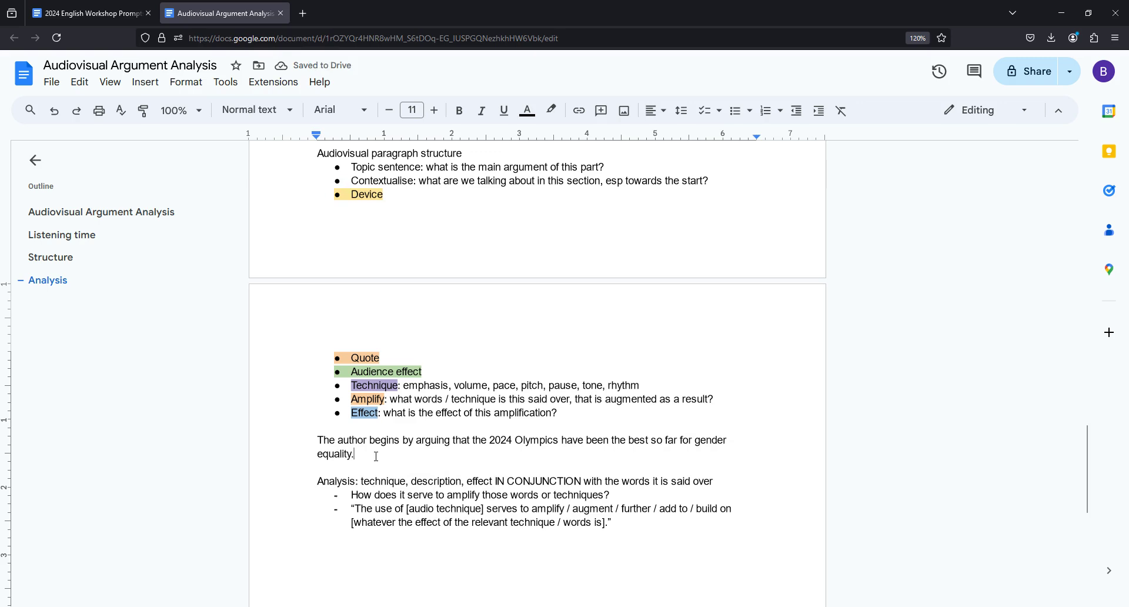
scroll(423, 345, up, 10)
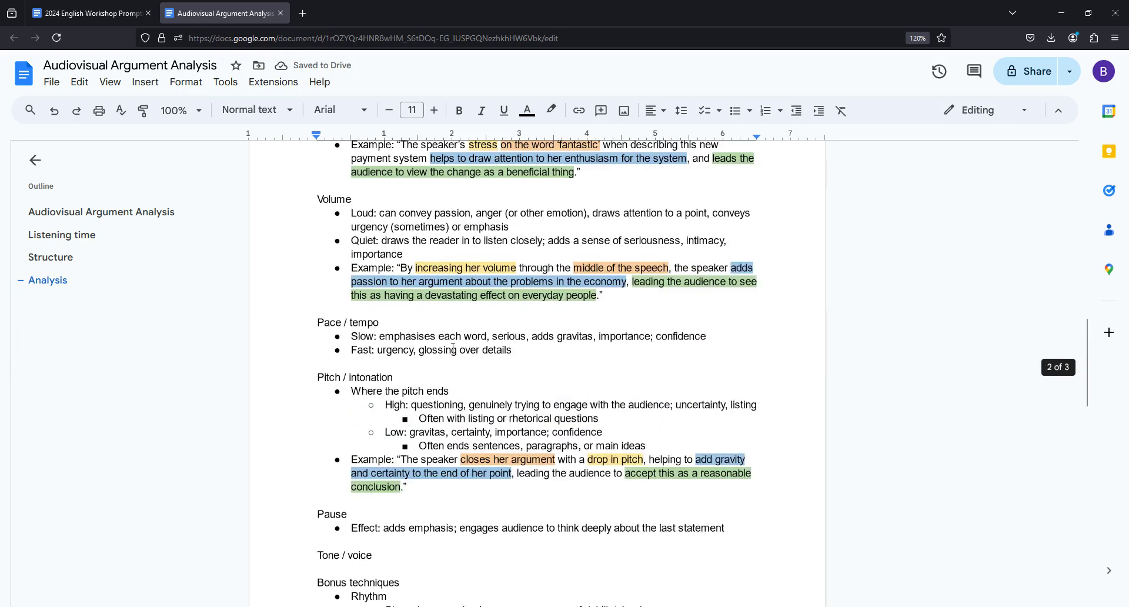
scroll(423, 344, up, 5)
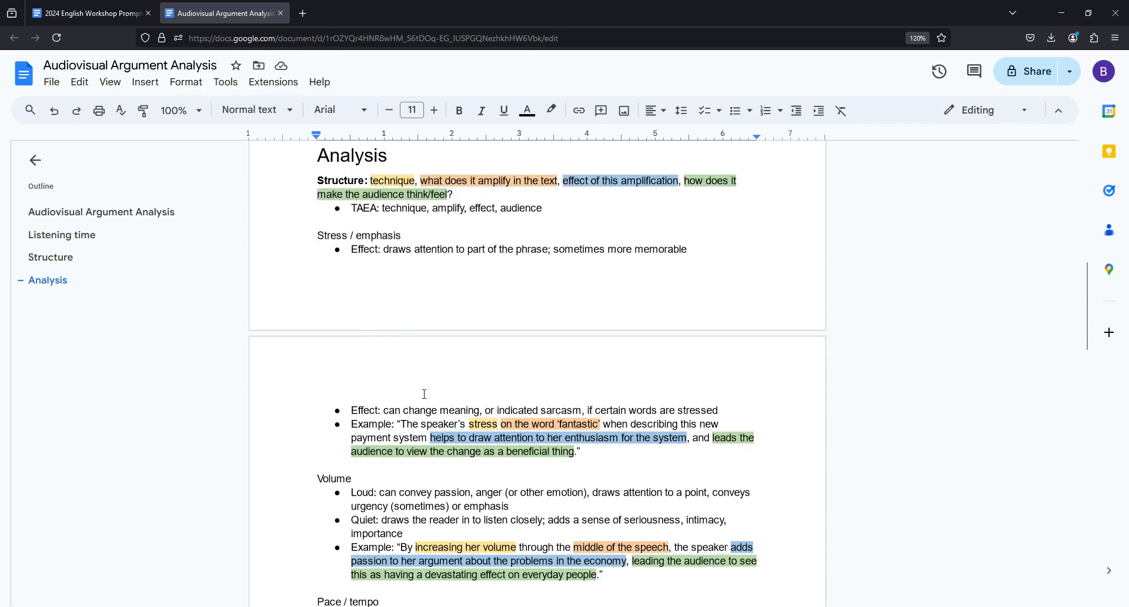
scroll(424, 394, down, 4)
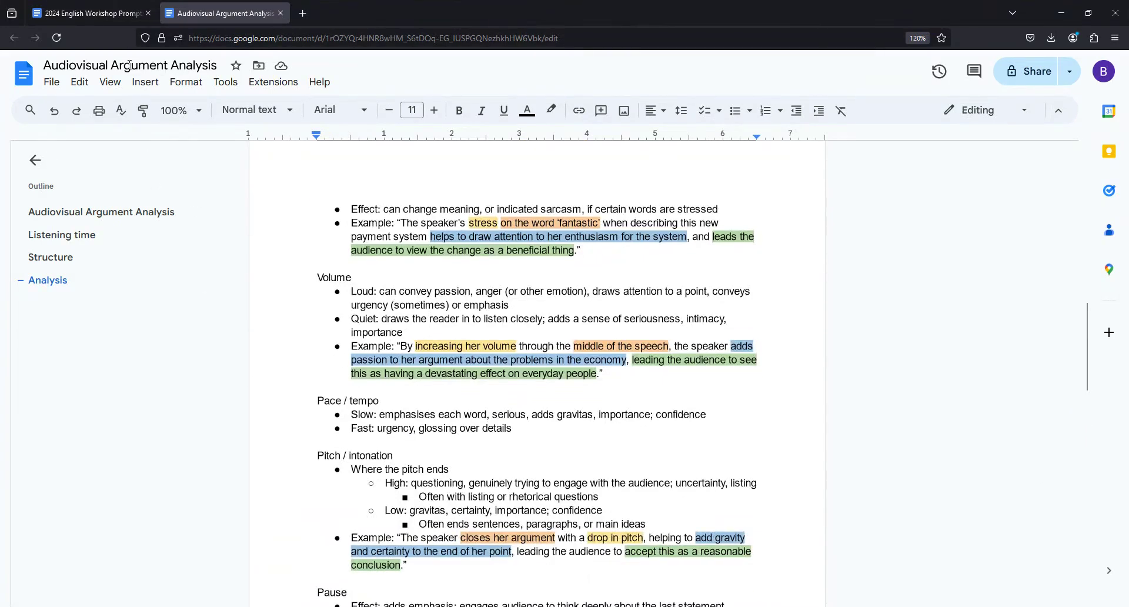
Step: Bold 'just 2.2%' and 'compelling stories daily' in the Workshop Prompts article
click(120, 15)
scroll(477, 265, down, 4)
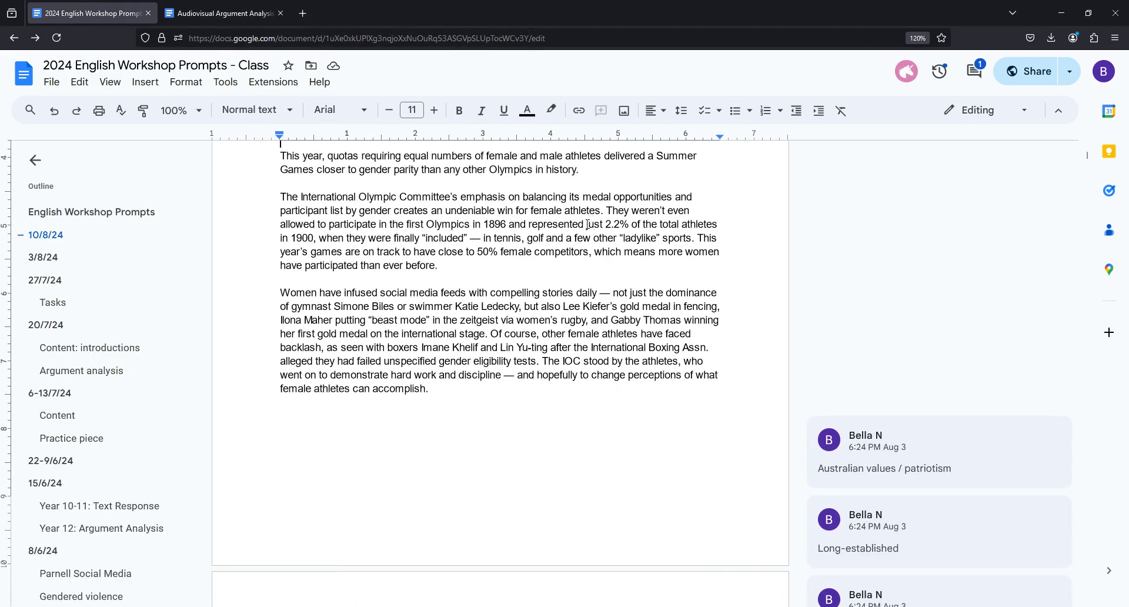
drag(586, 225, 629, 230)
key(ctrl+b)
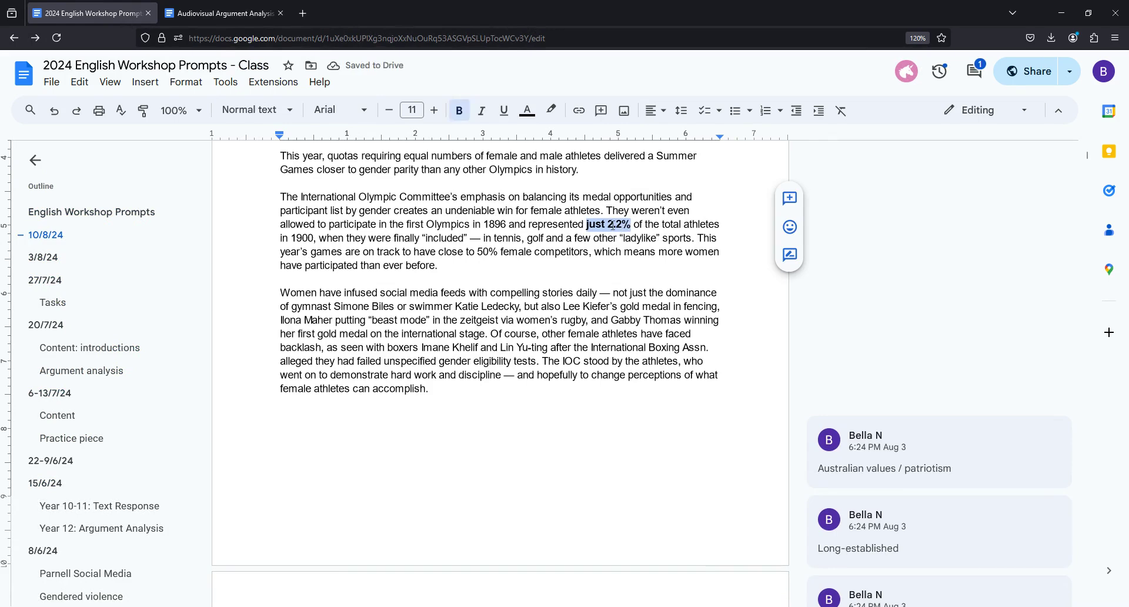
drag(491, 293, 587, 293)
key(ctrl+b)
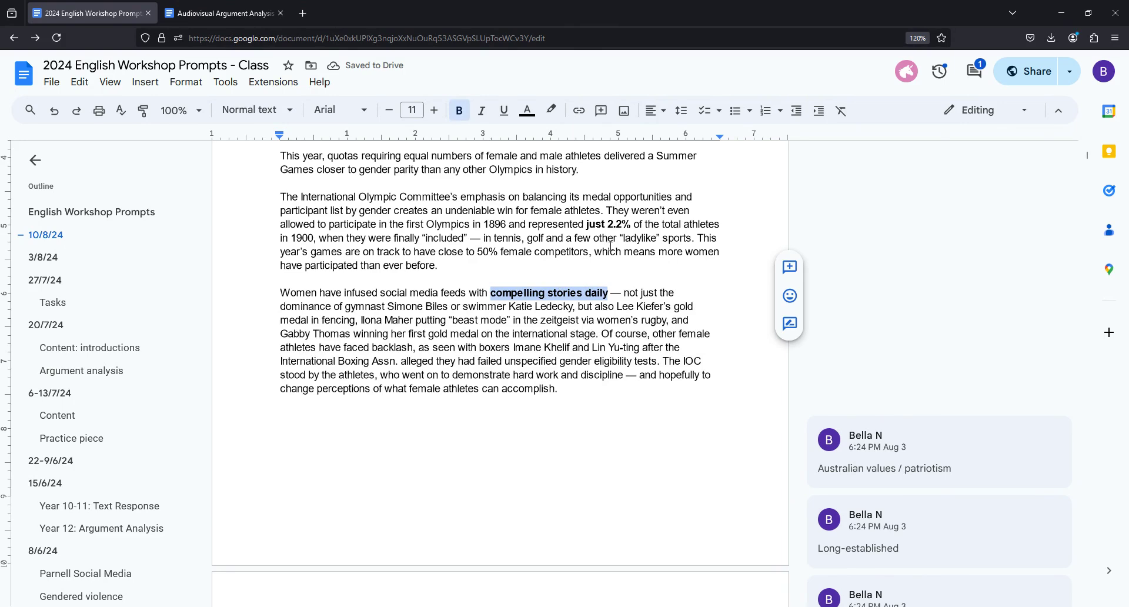
Step: Comment 'Volume increase' on 'first gold medal on the international stage'
double_click(372, 320)
drag(410, 333, 596, 334)
click(791, 307)
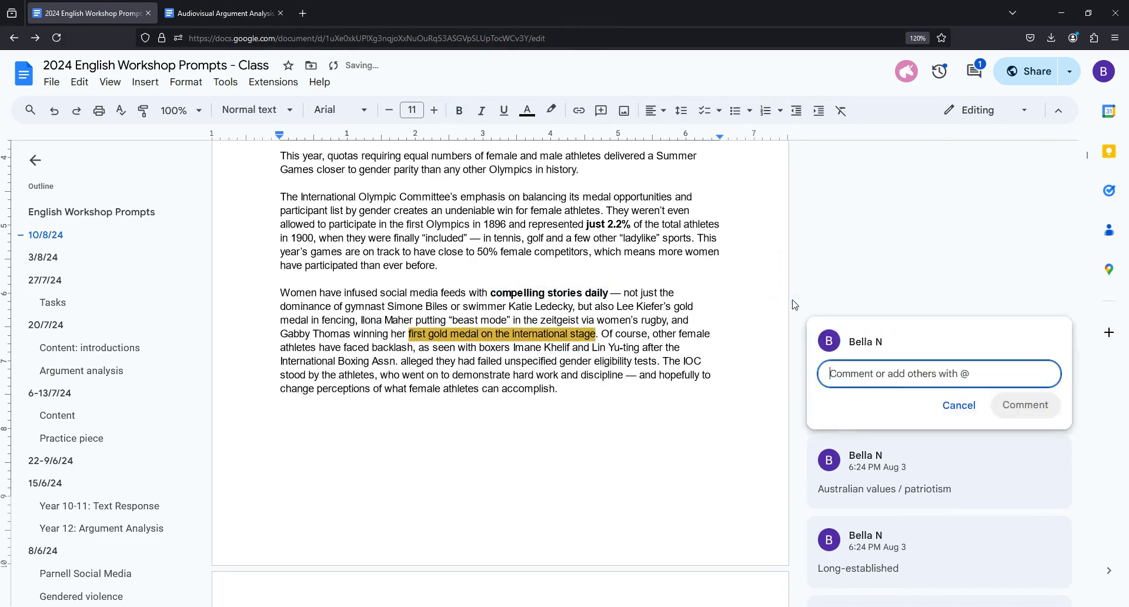
text(Volume increase)
click(1025, 404)
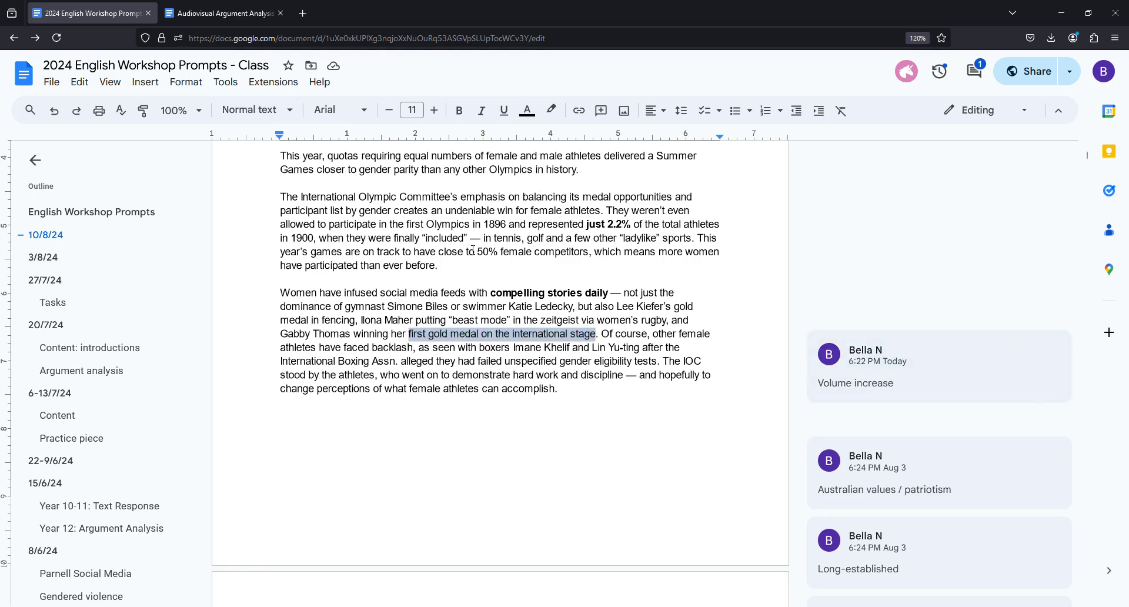
key(ctrl+Tab)
Step: Scroll the analysis document down to the paragraph-structure list and the Olympics sentence
scroll(506, 346, up, 15)
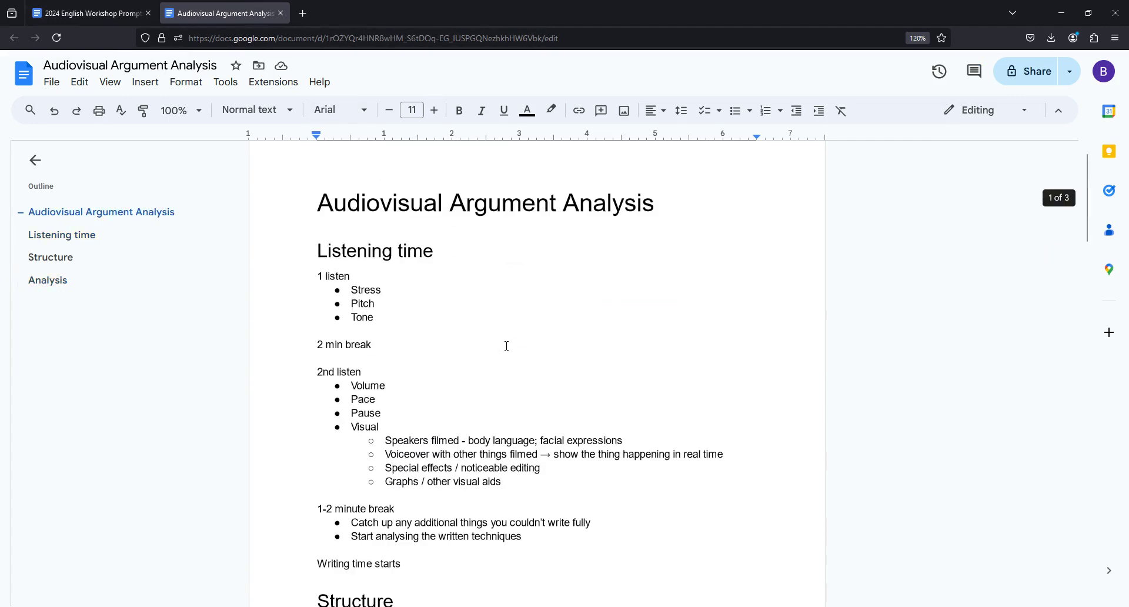
scroll(506, 345, down, 2)
drag(311, 209, 535, 418)
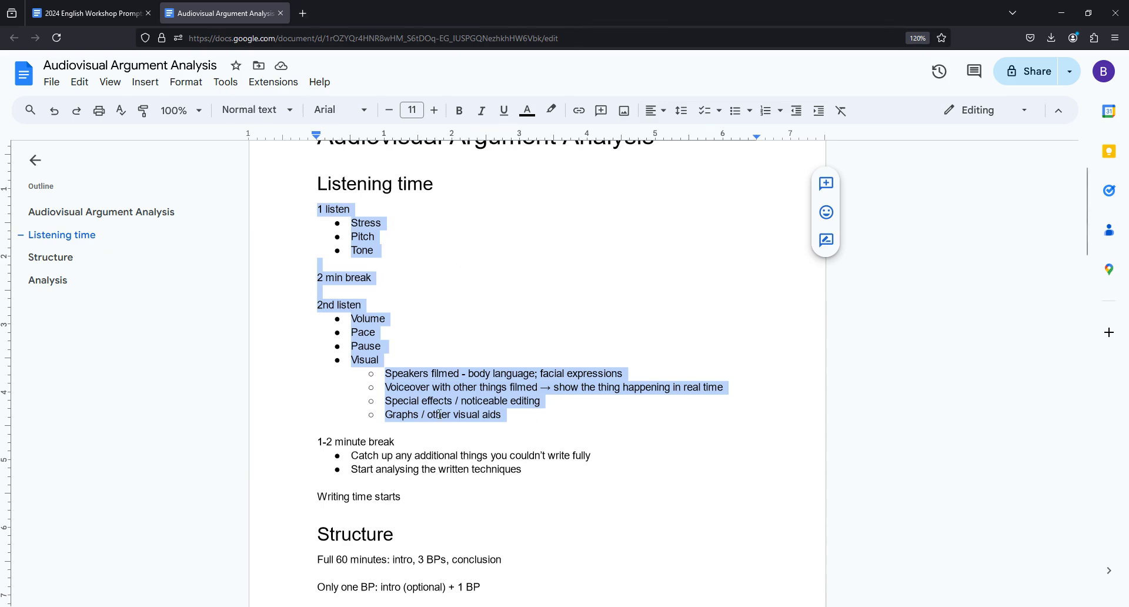
scroll(444, 282, down, 15)
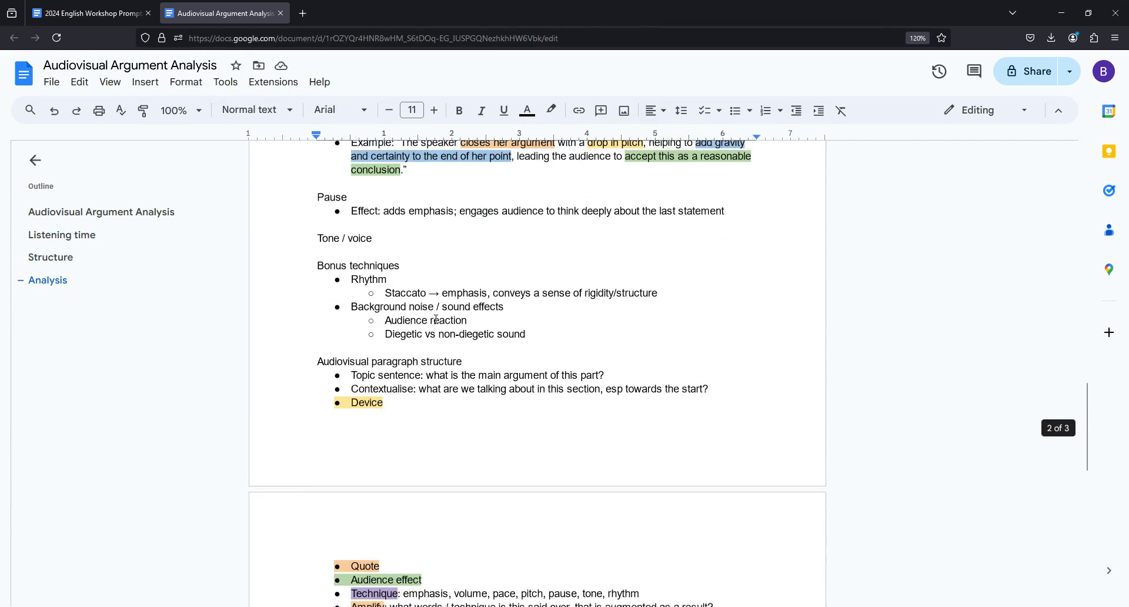
scroll(435, 320, down, 5)
scroll(403, 297, up, 3)
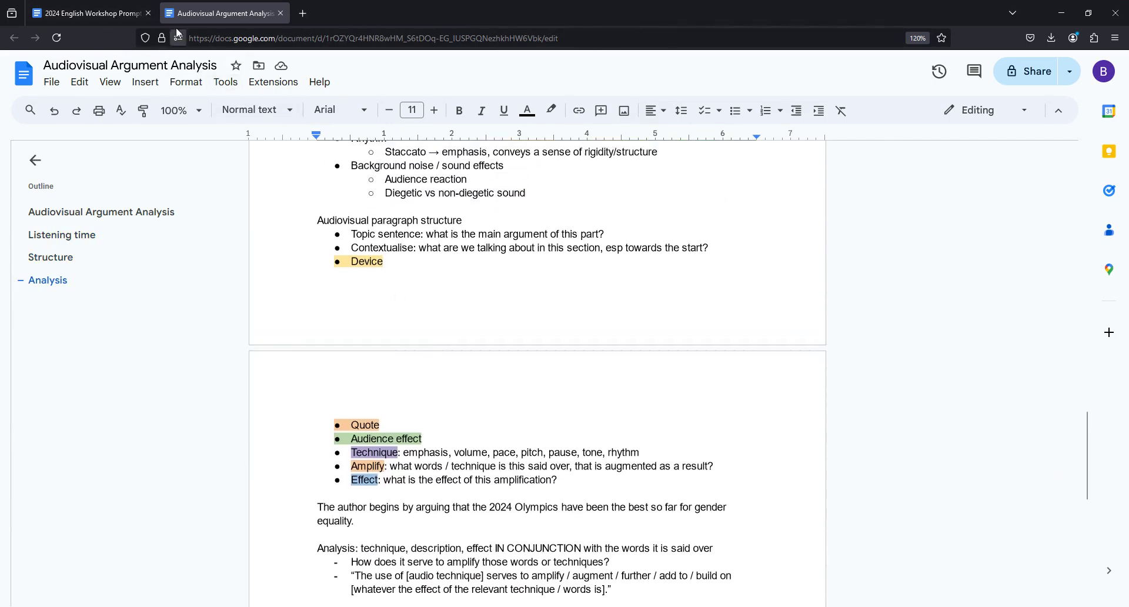
Step: Copy the two article paragraphs on the IOC and female athletes in below the Olympics sentence
click(118, 16)
scroll(573, 331, up, 2)
drag(279, 266, 563, 455)
key(ctrl+c)
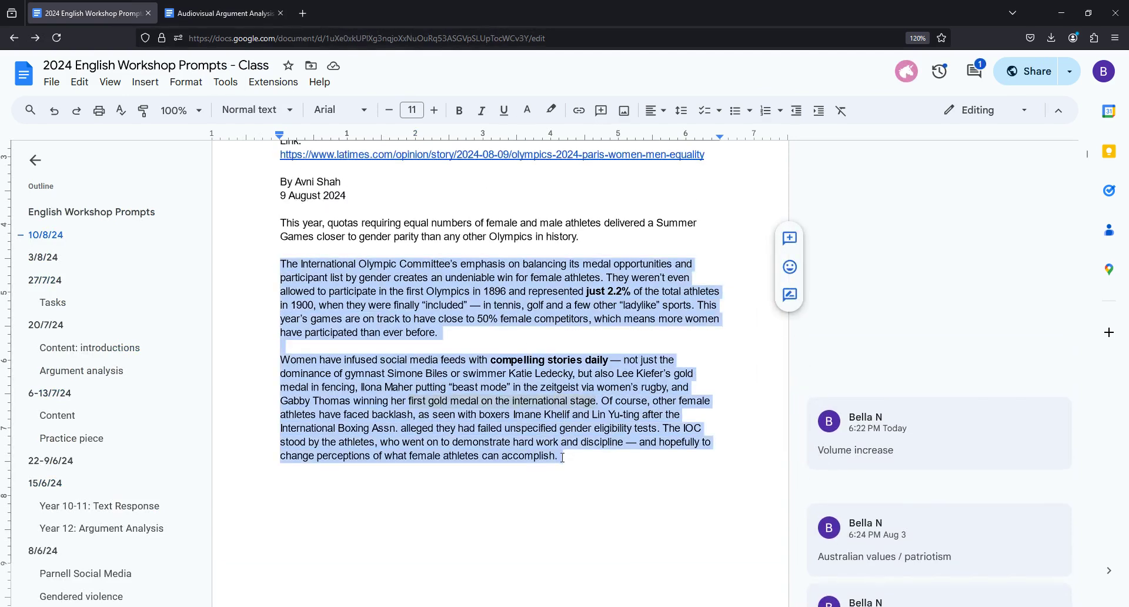
click(221, 13)
scroll(478, 382, down, 2)
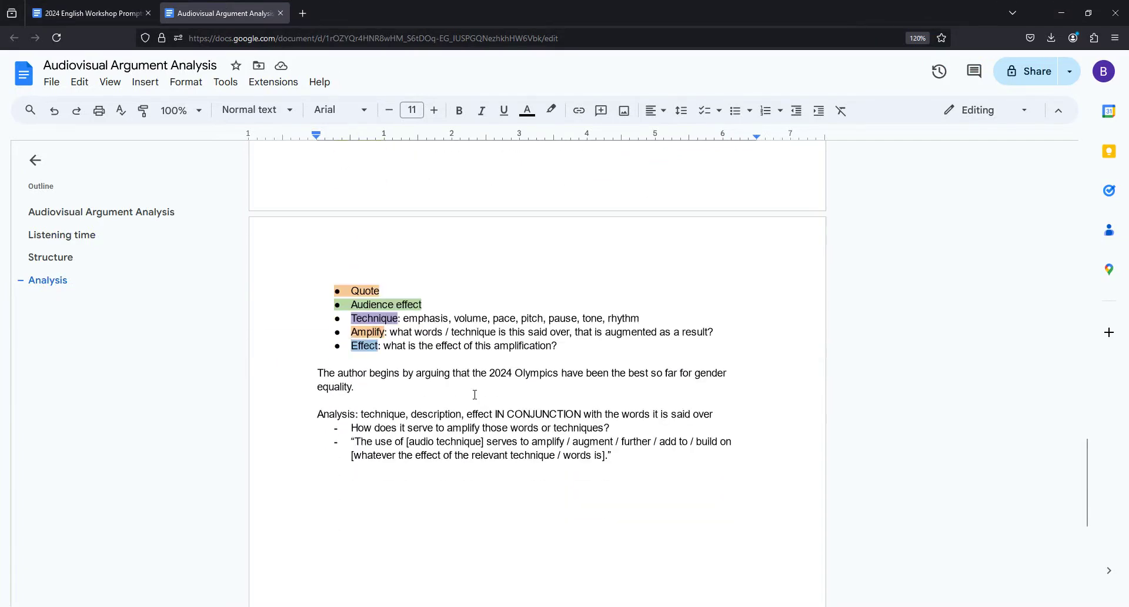
click(478, 386)
key(Return)
key(Return)
key(Return)
key(ctrl+v)
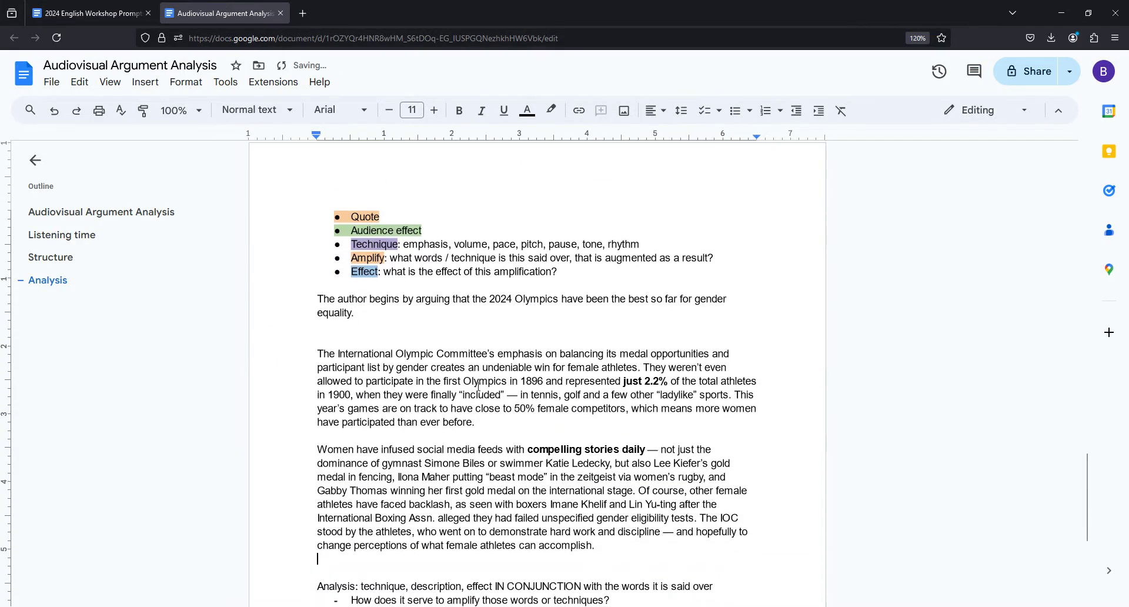
drag(584, 381, 718, 382)
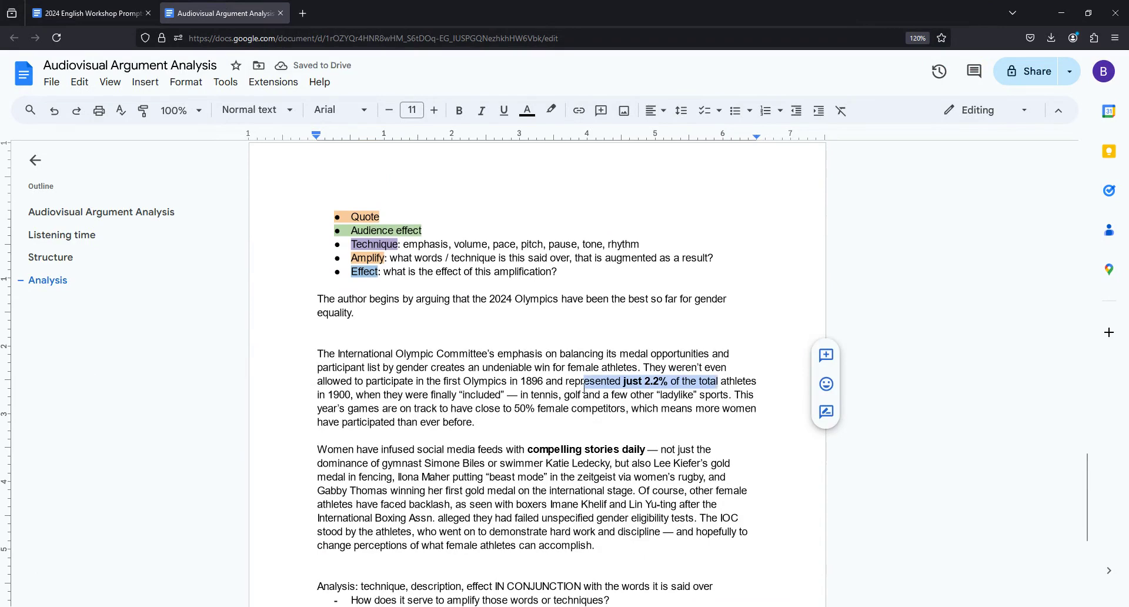
Step: After 'equality.', add 'They open with a statistic, that "just 2.2%" of early Olympic athletes were women.'
click(439, 311)
scroll(411, 307, up, 2)
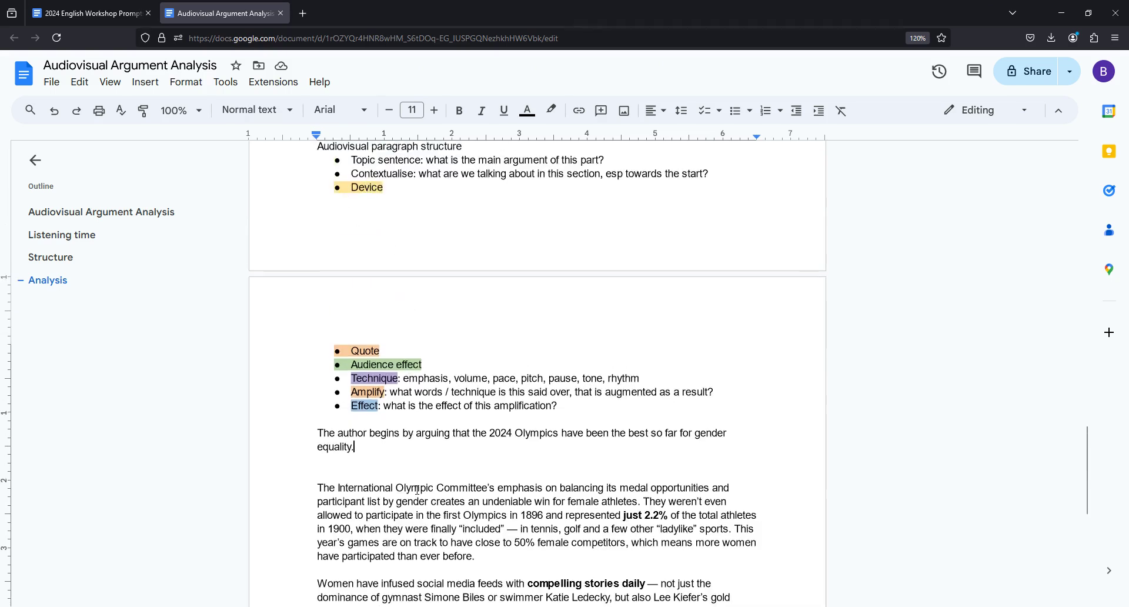
text(They open with a stitic)
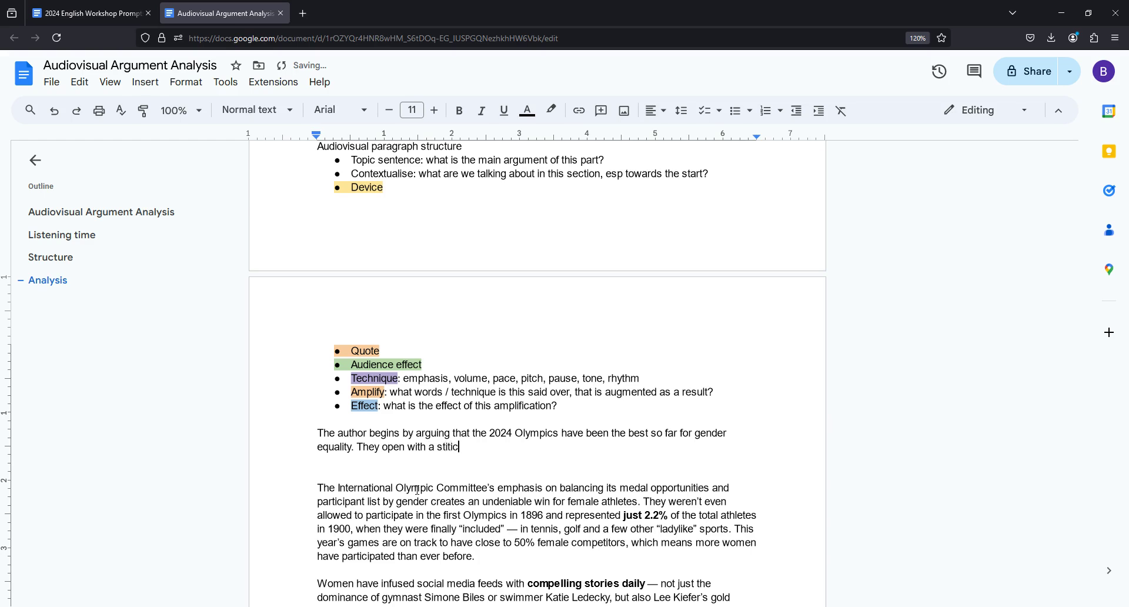
text(, tht "just 2.2)
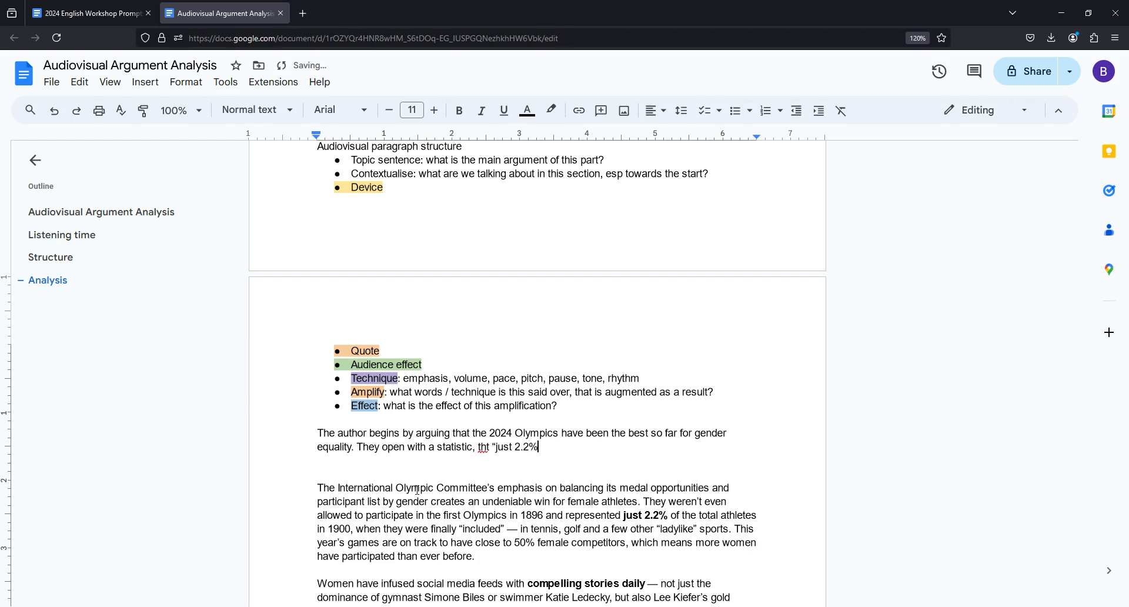
text(%" of early Olympic ath)
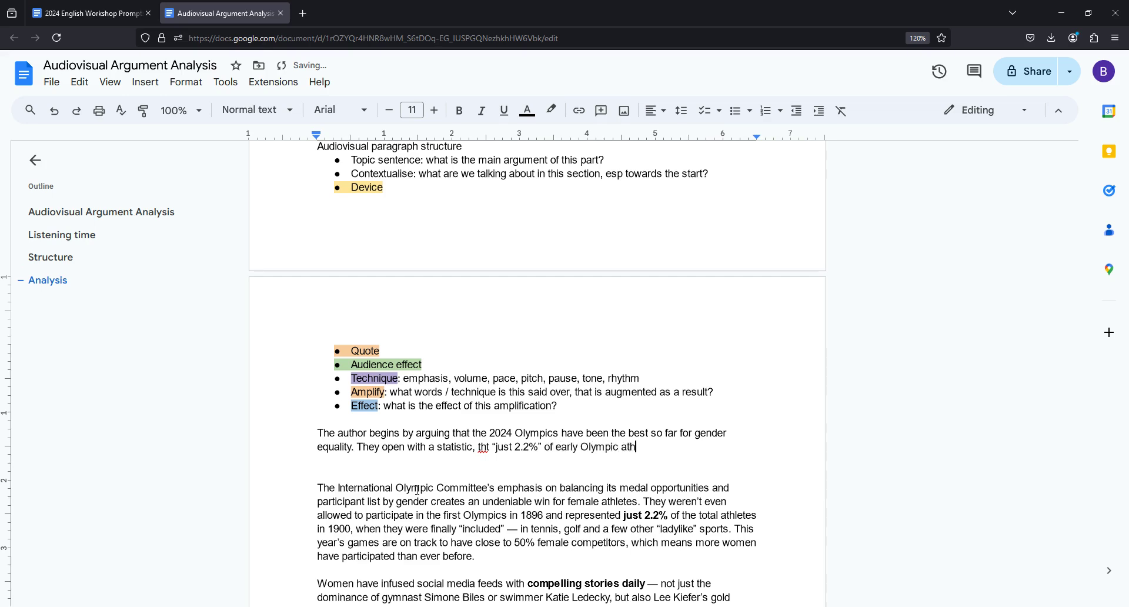
text(letes were women.)
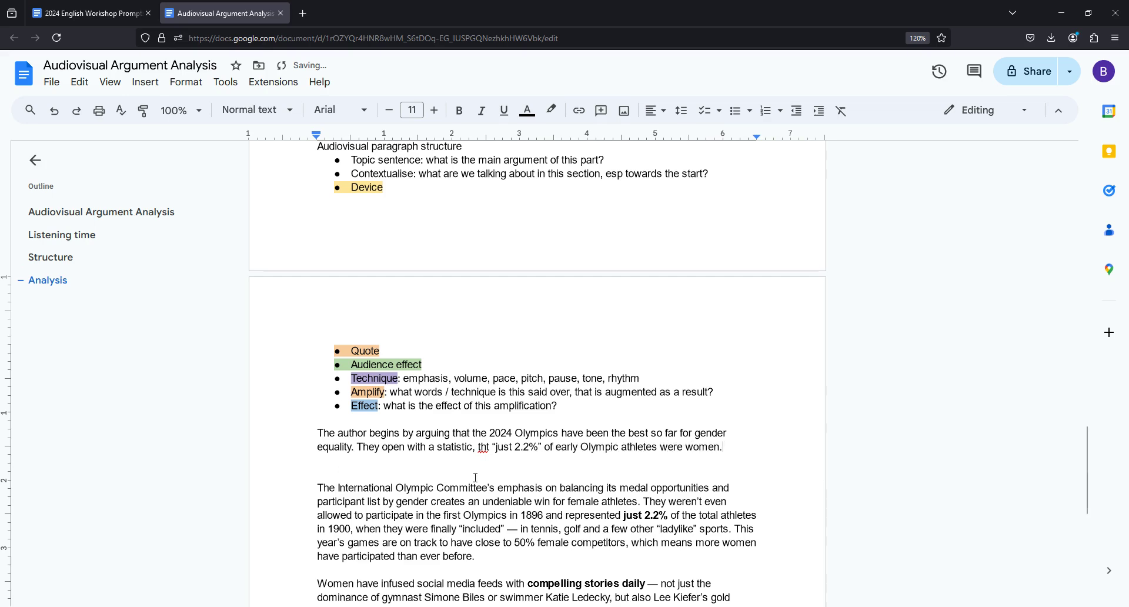
click(481, 447)
Step: Highlight 'statistic' pale yellow and accept the suggestion removing the comma after it
text(a)
double_click(456, 447)
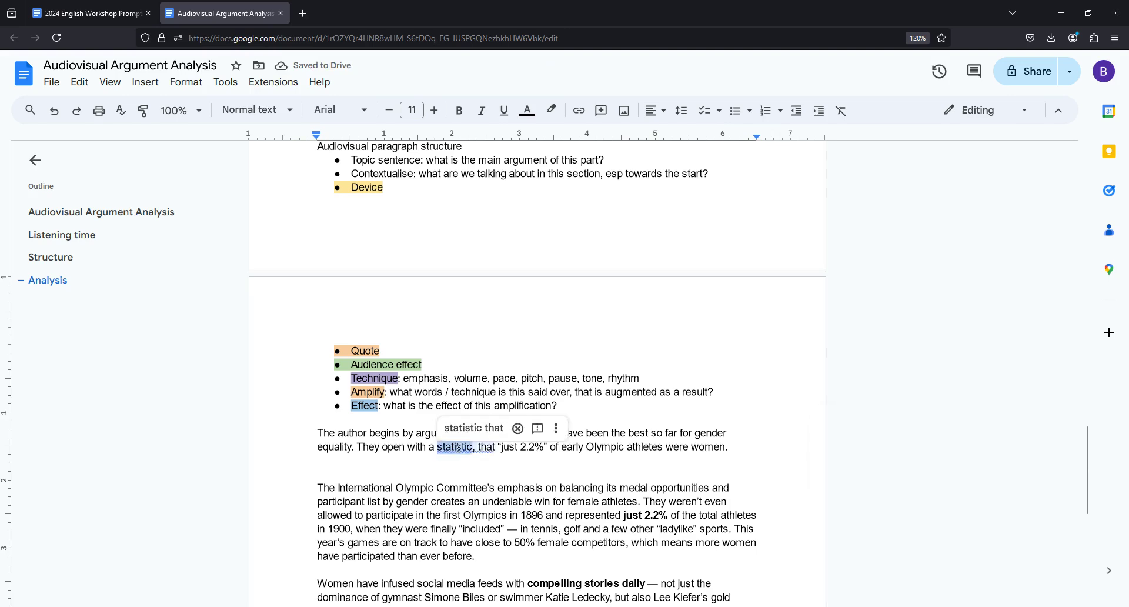
click(550, 111)
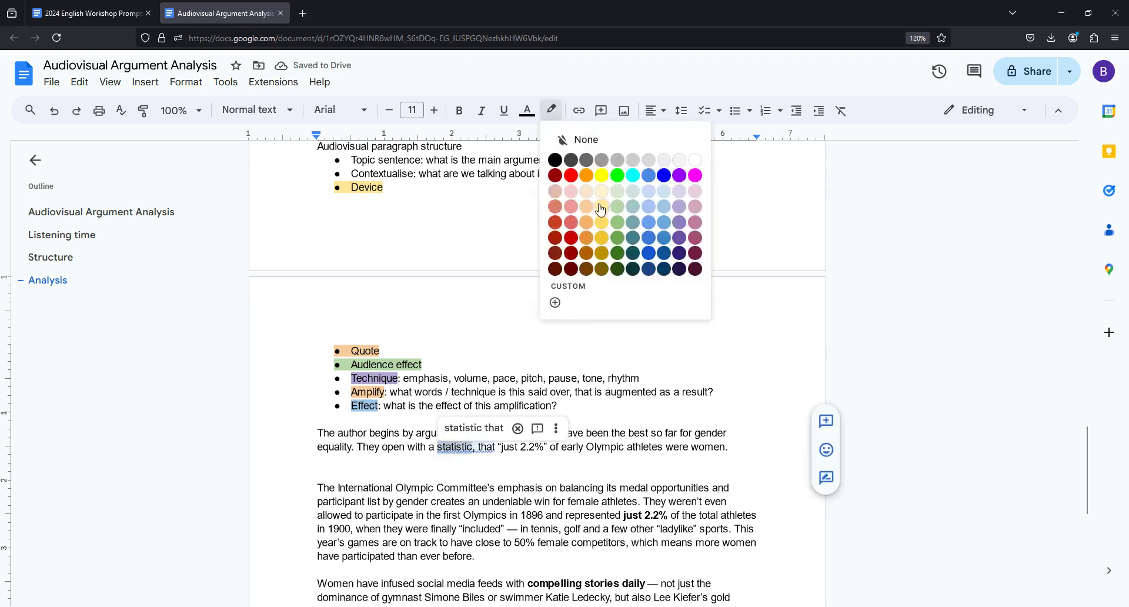
click(600, 194)
click(494, 447)
Step: Highlight "just 2.2%" in light orange, leaving 'that' with no highlight
drag(494, 449, 545, 449)
click(551, 110)
click(576, 253)
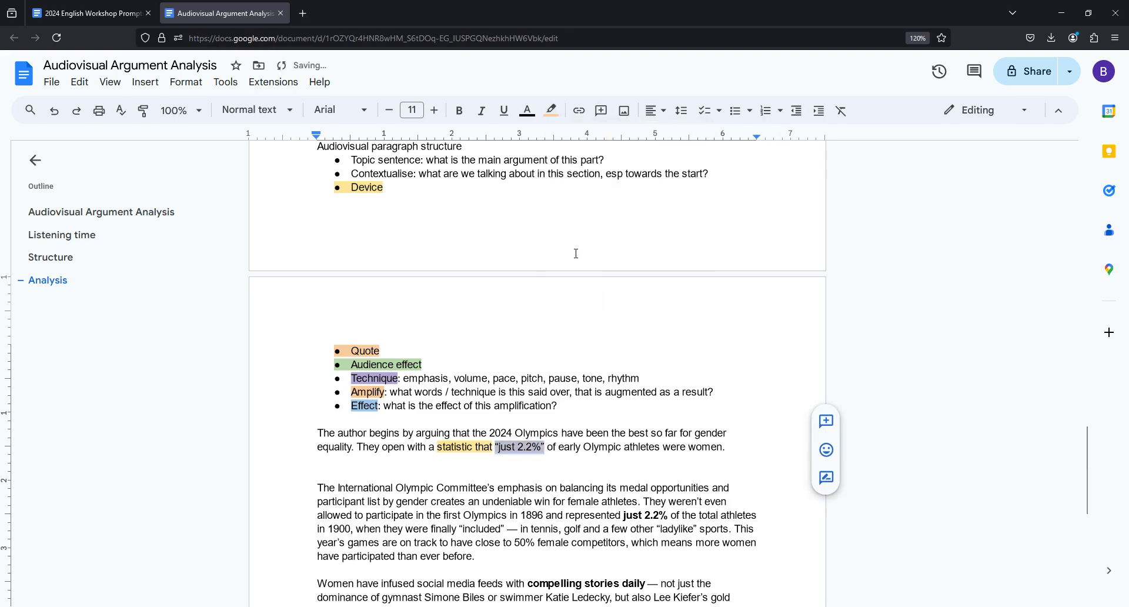
double_click(485, 449)
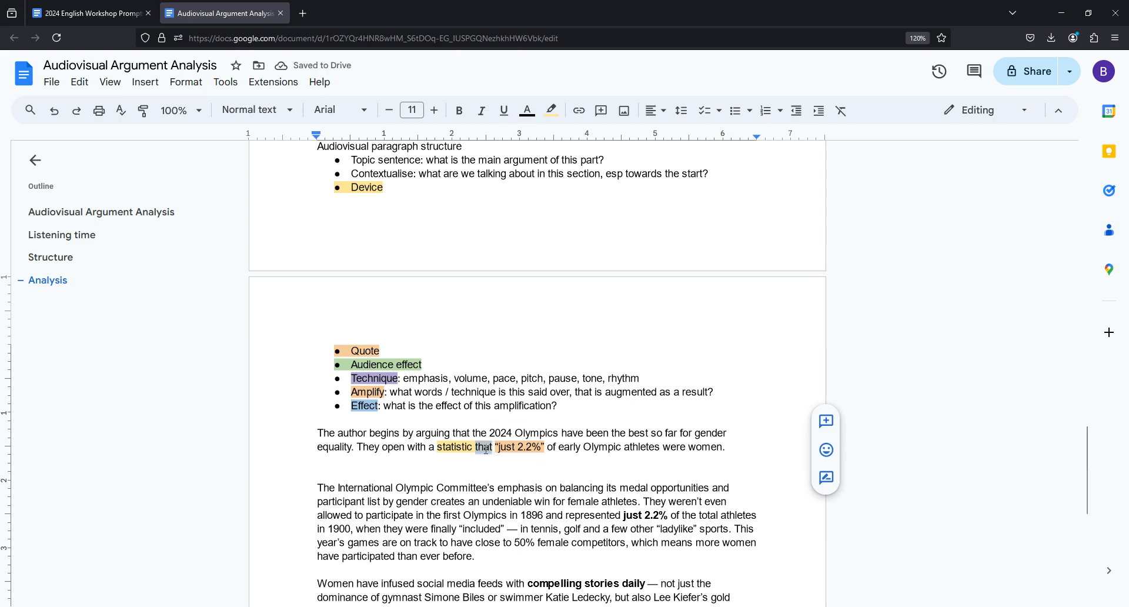
click(551, 111)
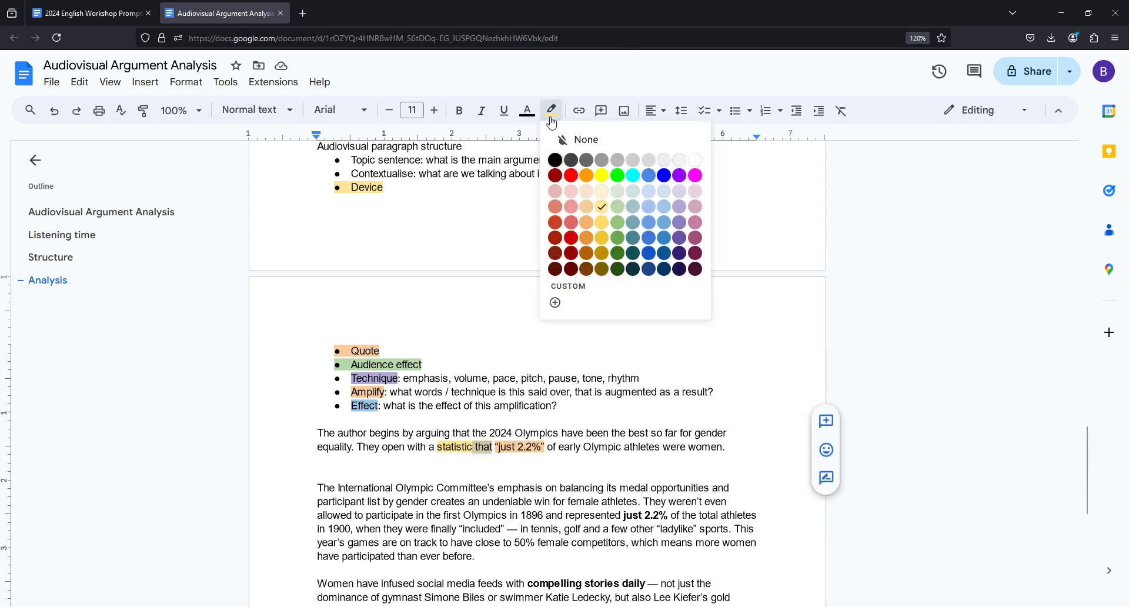
click(587, 176)
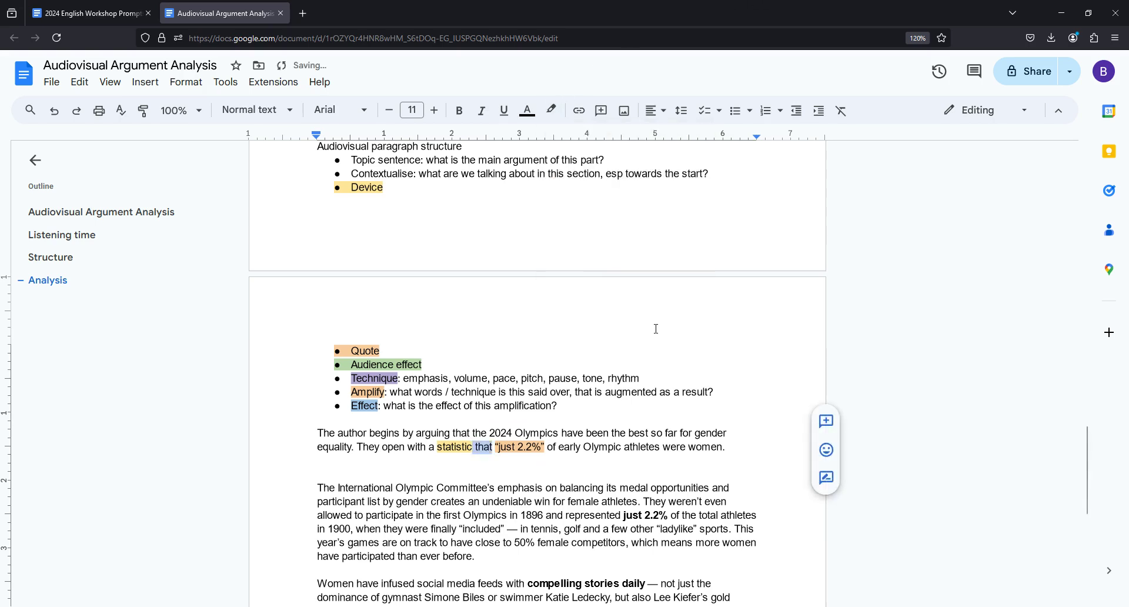
click(728, 448)
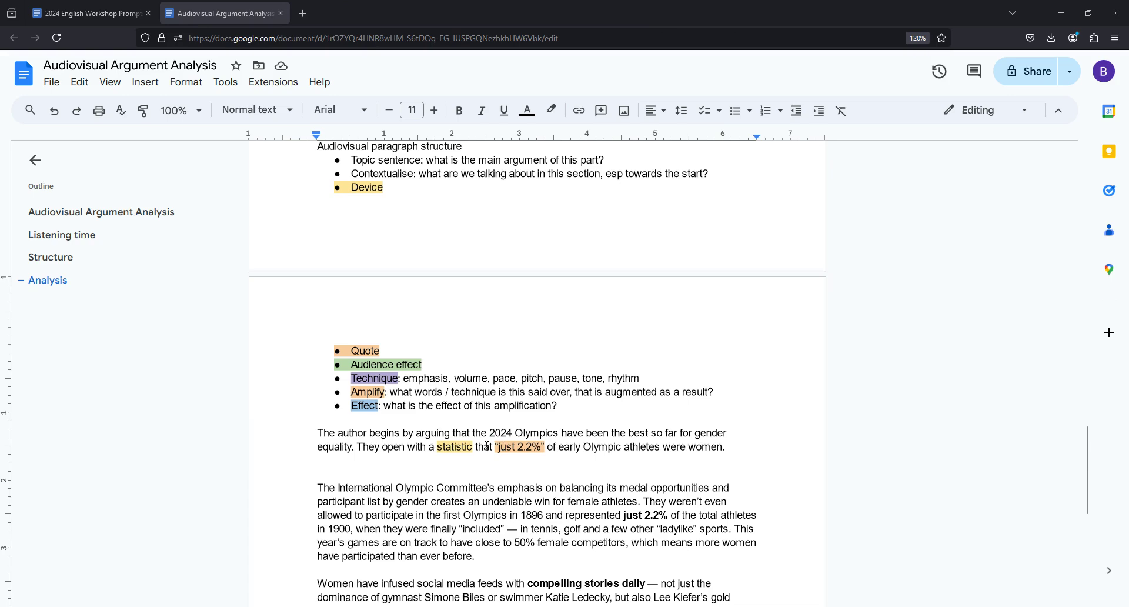
Step: Add a sentence: the statistic shows the author's research, positioning her as a reliable commentator on gender equality in the Olympics
drag(486, 446, 635, 446)
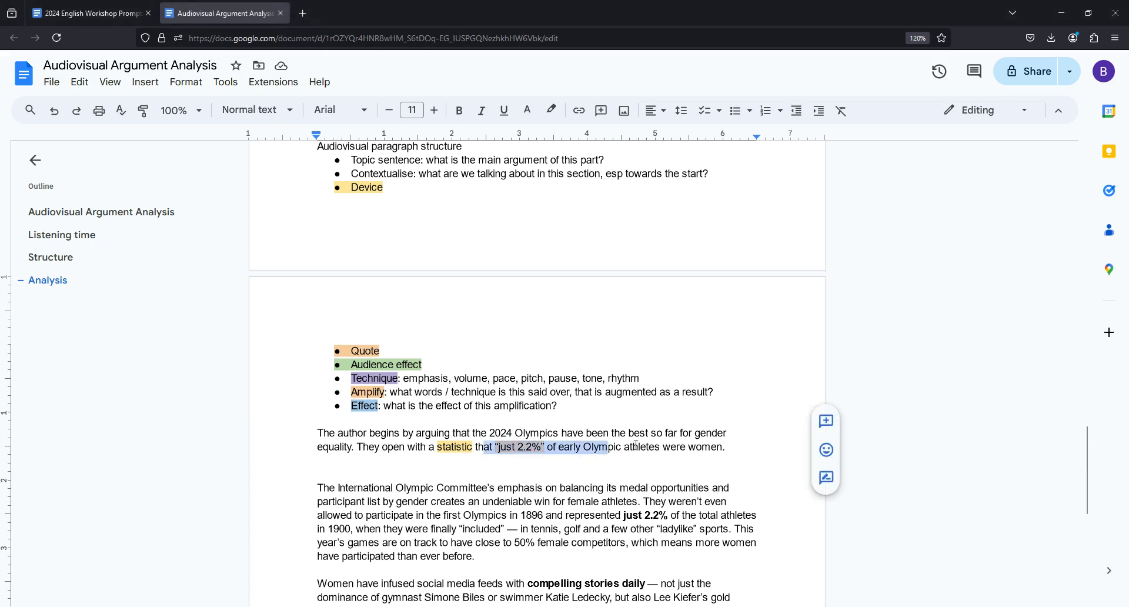
click(724, 450)
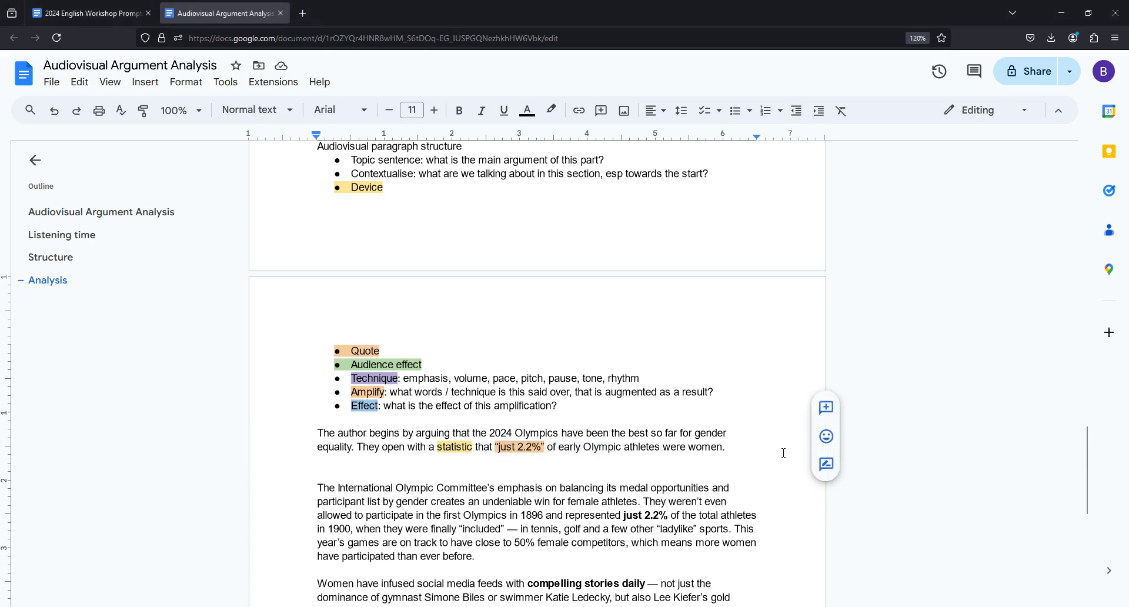
text(This statistic has the double impact o)
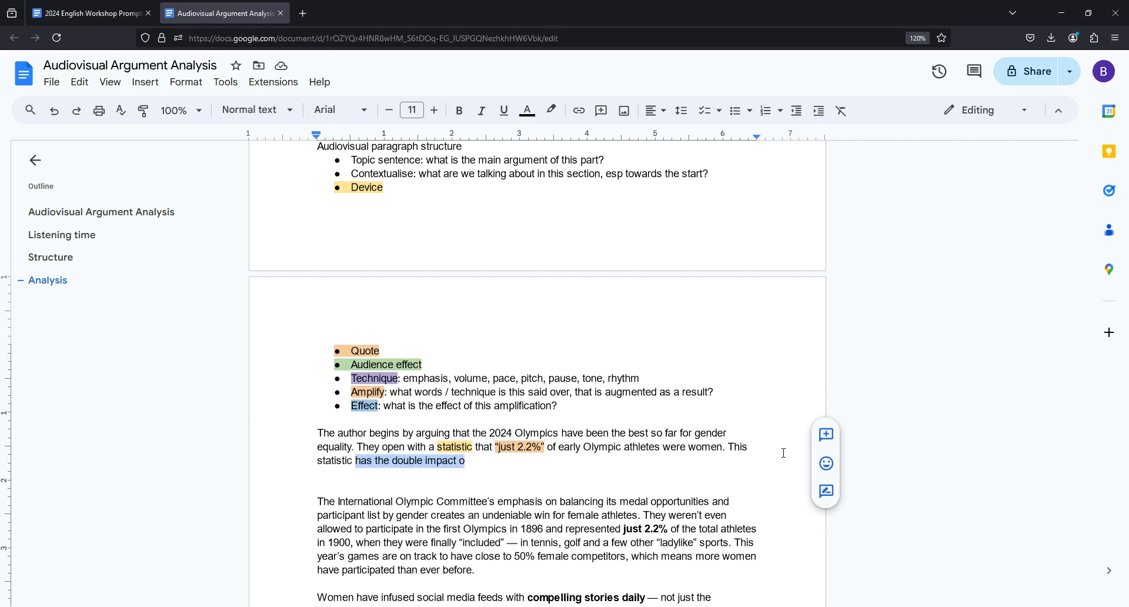
text(is designed to)
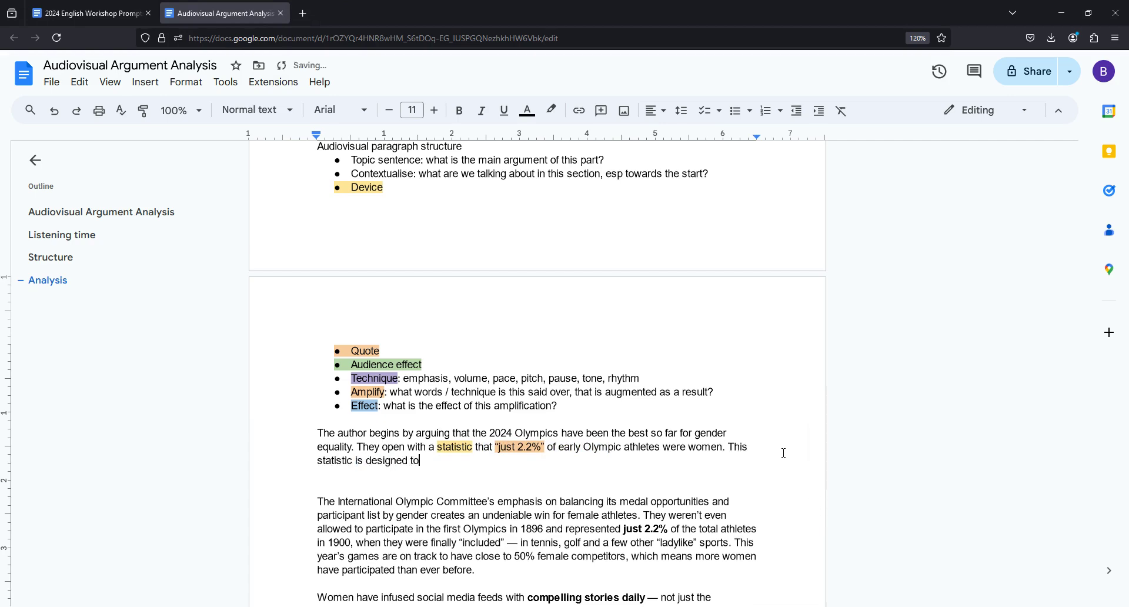
text( show the expte)
key(BackSpace)
key(BackSpace)
key(BackSpace)
text(tent of the author's)
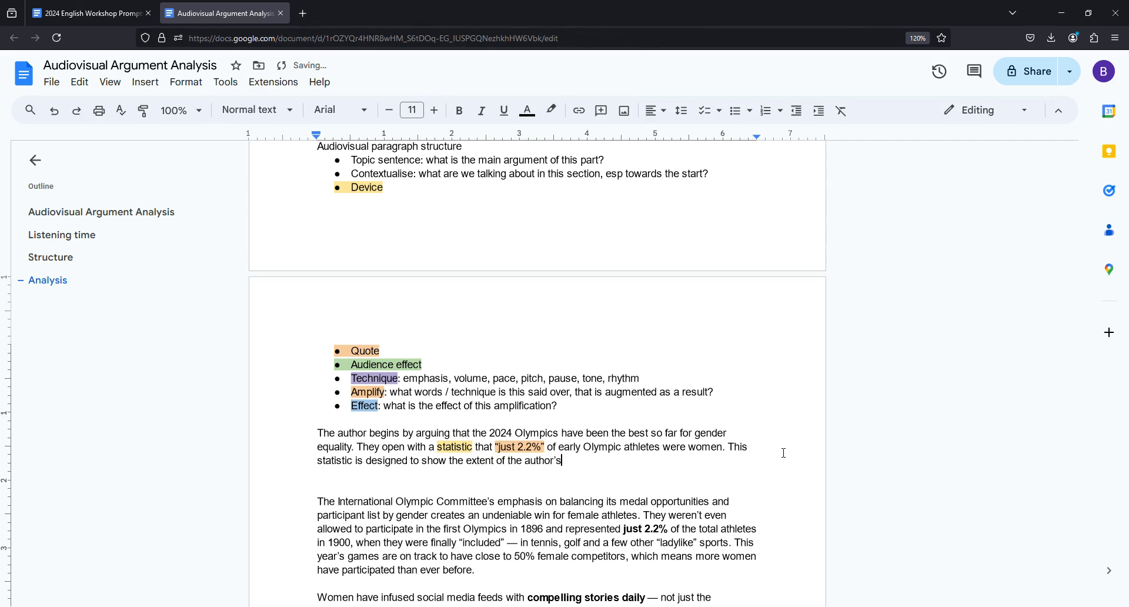
text( research on teh topic, thusp)
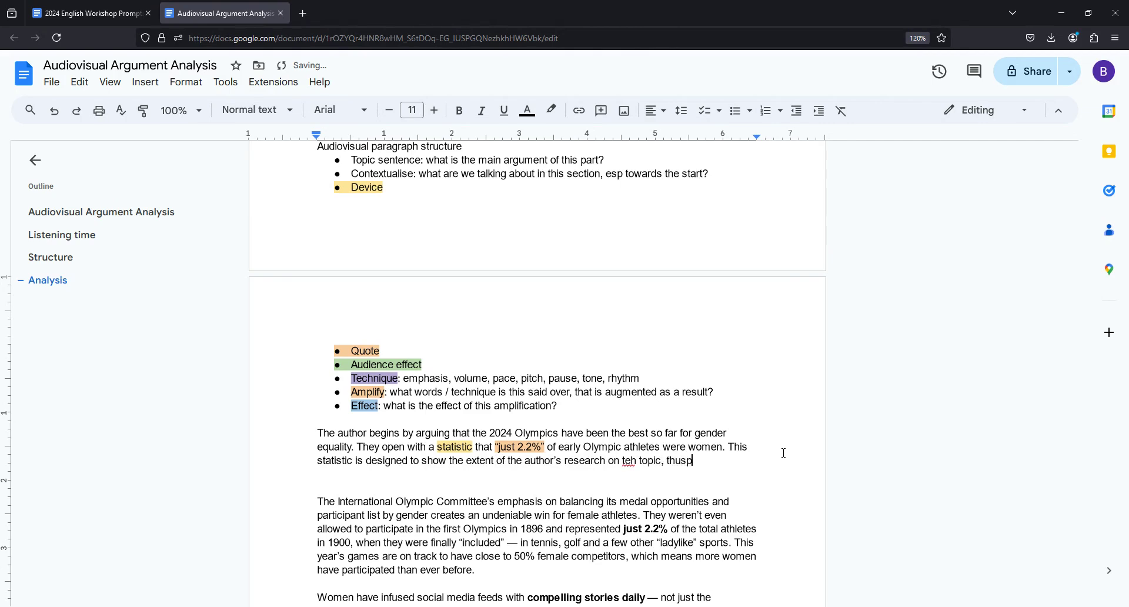
key(BackSpace)
text(positioning her as a reliable )
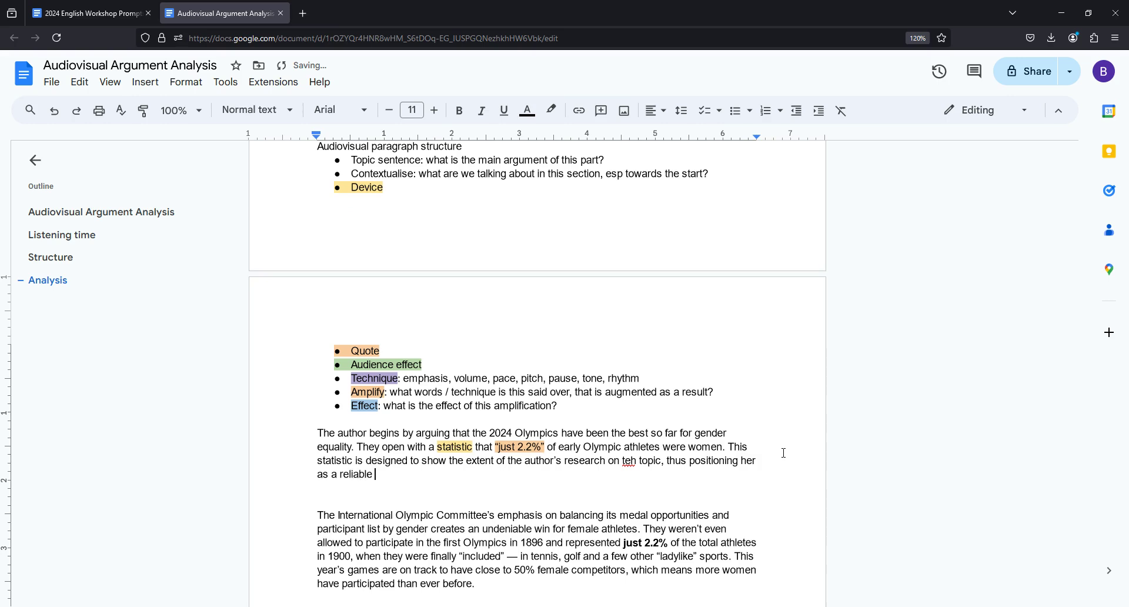
text(commenta)
text(tor o)
text(n the)
key(BackSpace)
key(BackSpace)
key(BackSpace)
key(BackSpace)
text(gender equal)
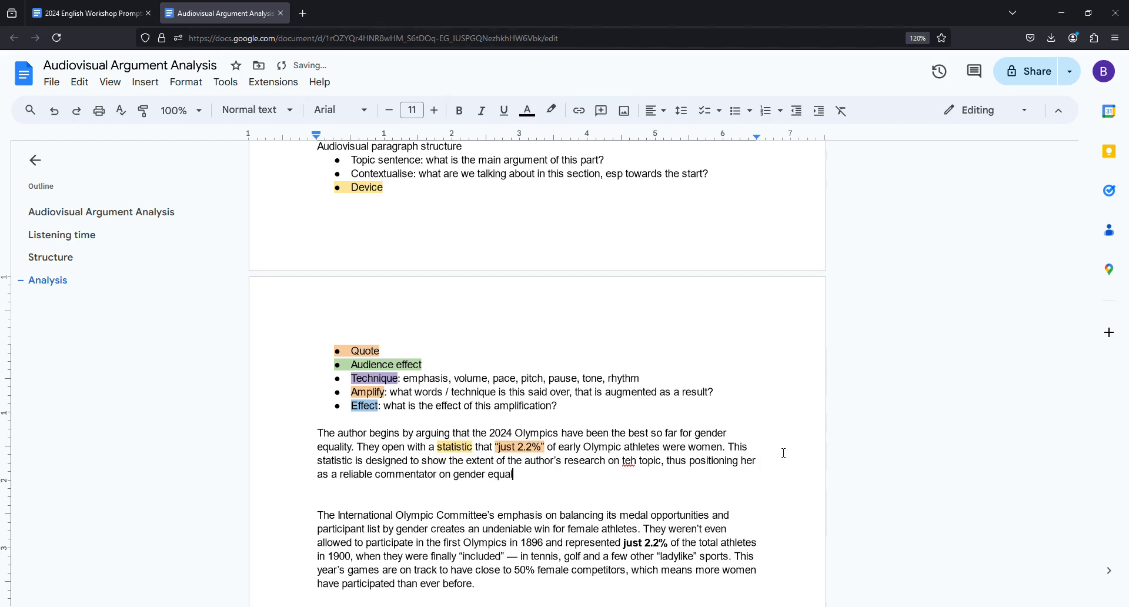
text(ity in the Olympics.)
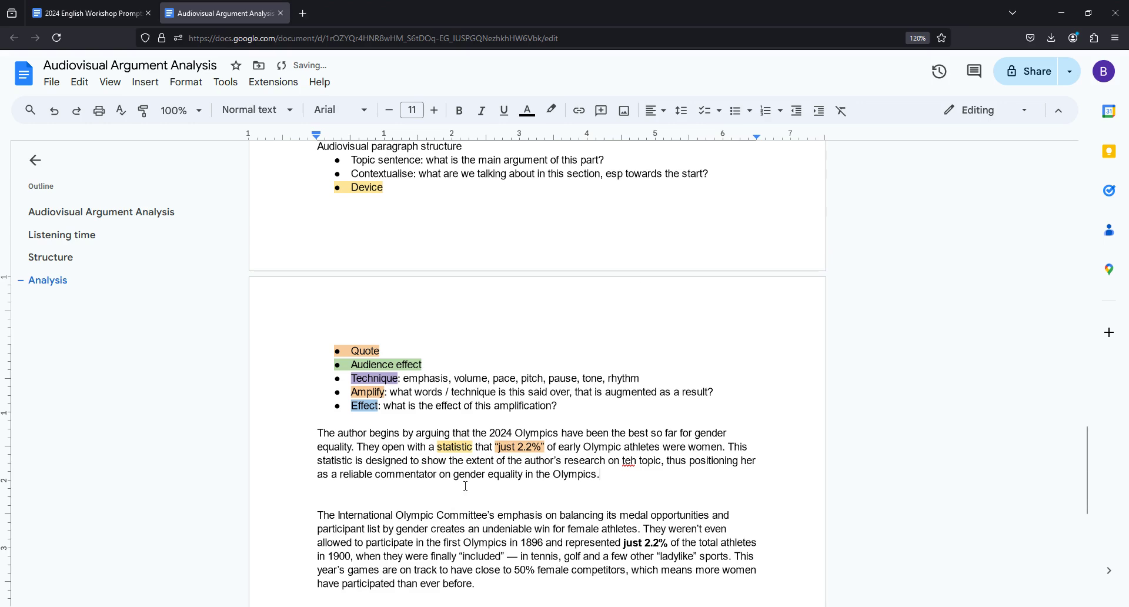
drag(454, 474, 596, 473)
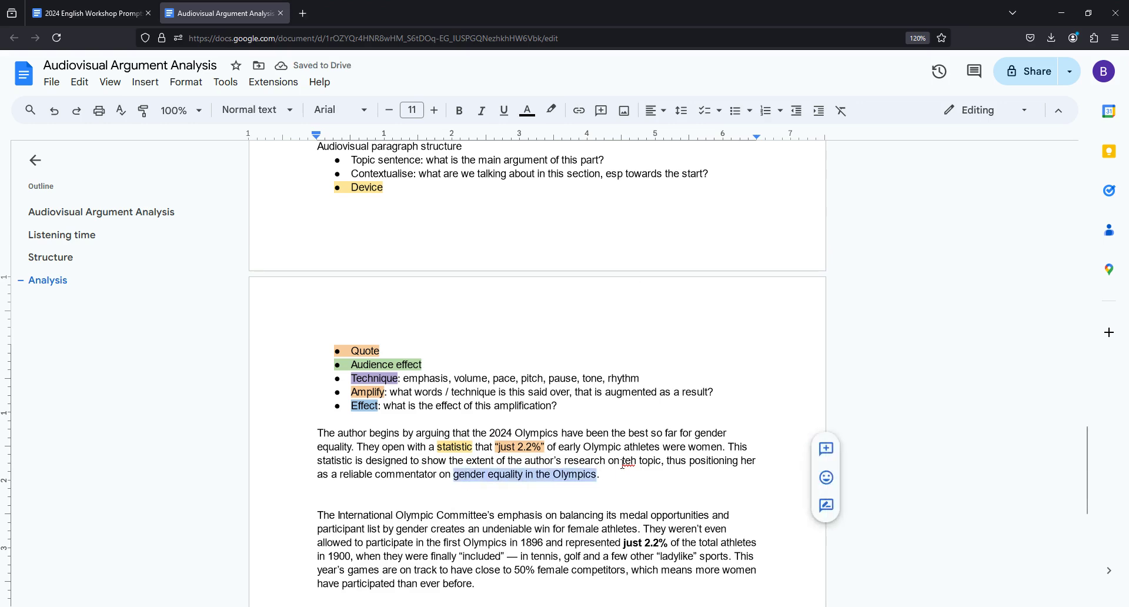
Step: Correct 'teh' to 'the' and highlight 'positioning her … in the Olympics' in light green
click(627, 461)
click(634, 442)
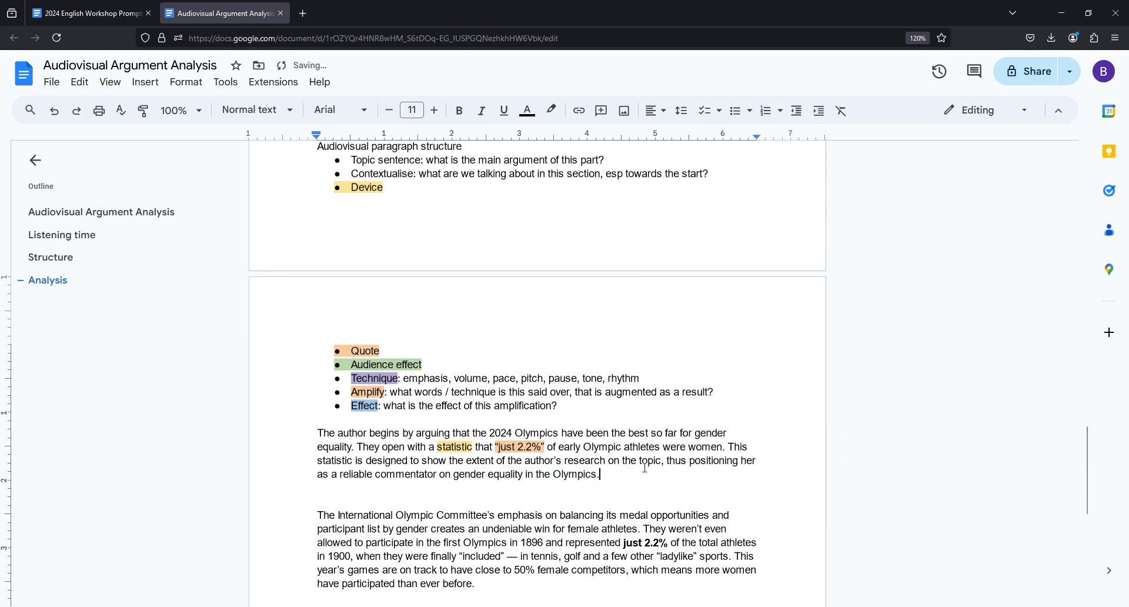
drag(689, 460, 595, 473)
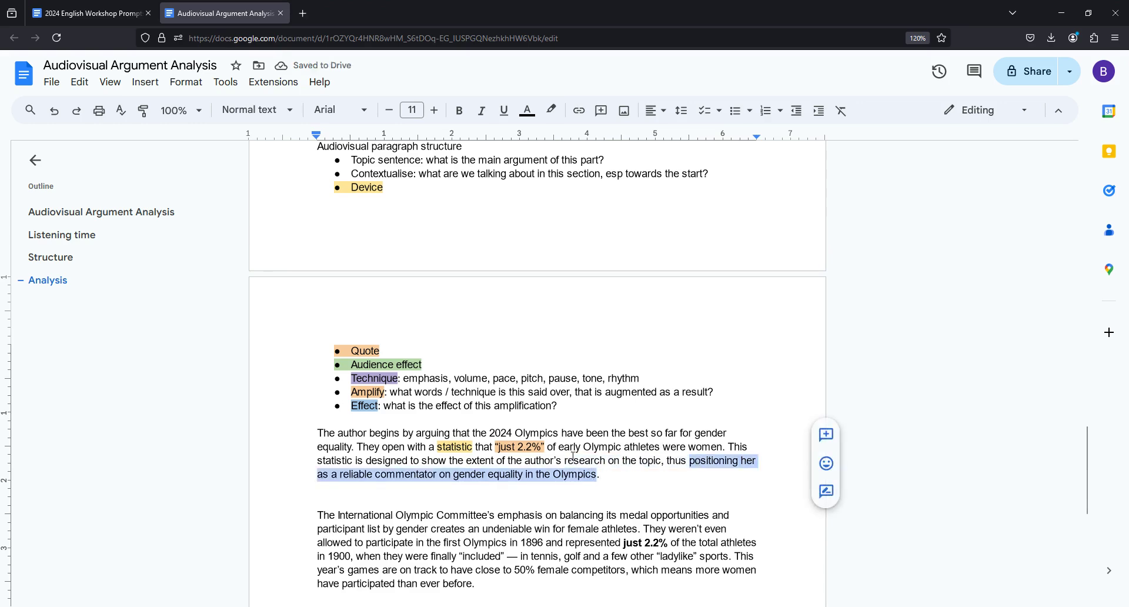
click(551, 110)
click(619, 208)
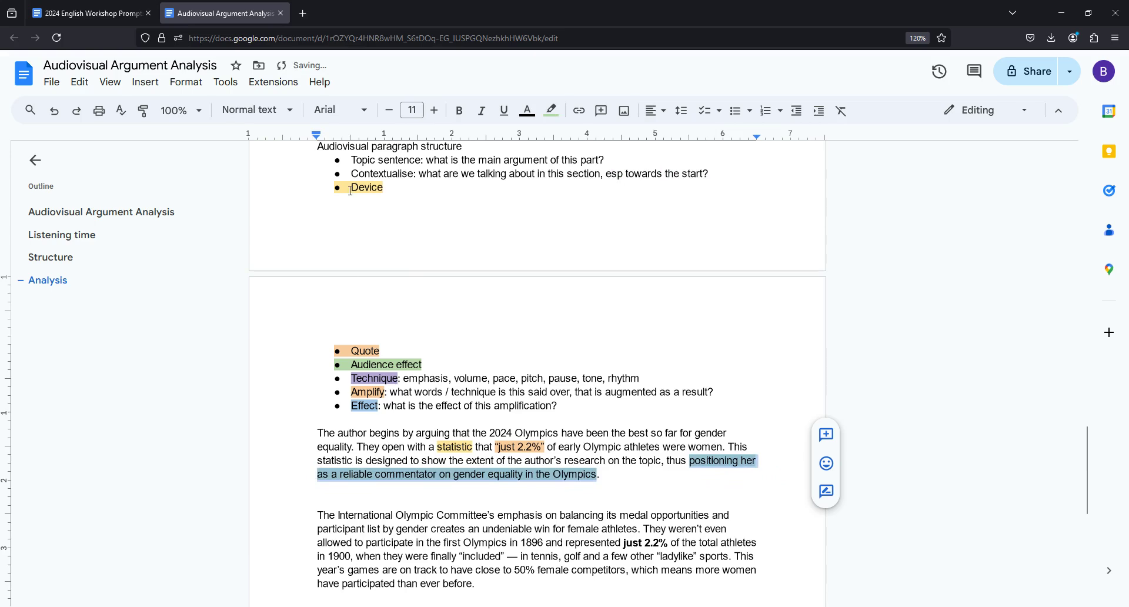
Step: Review the Device, Quote, Audience effect and Technique, Amplify, Effect bullets against the paragraph
drag(350, 188, 427, 365)
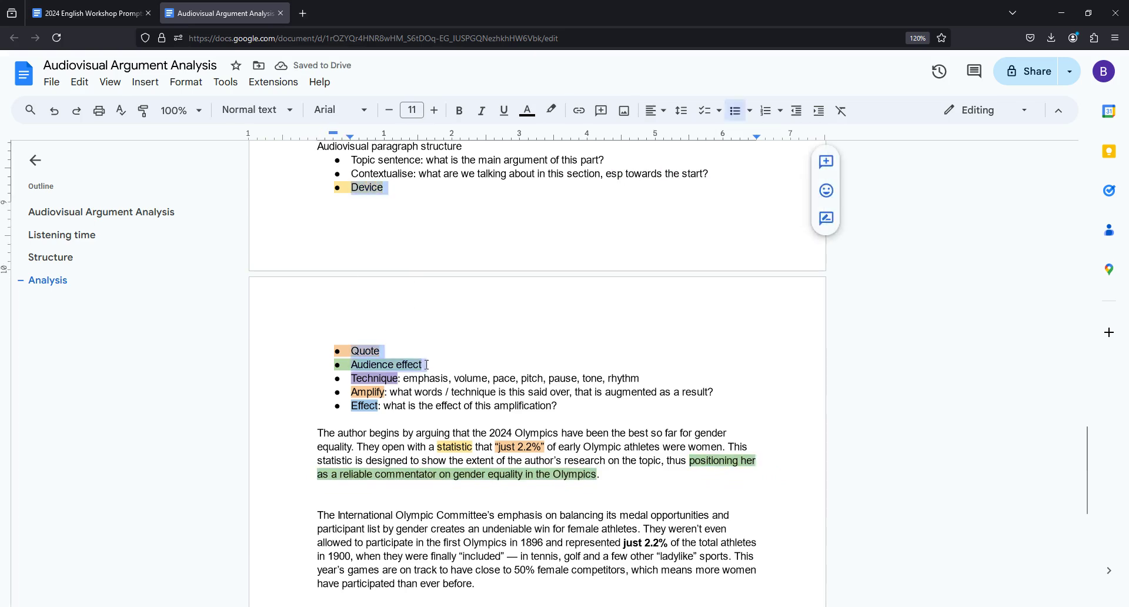
drag(351, 378, 398, 405)
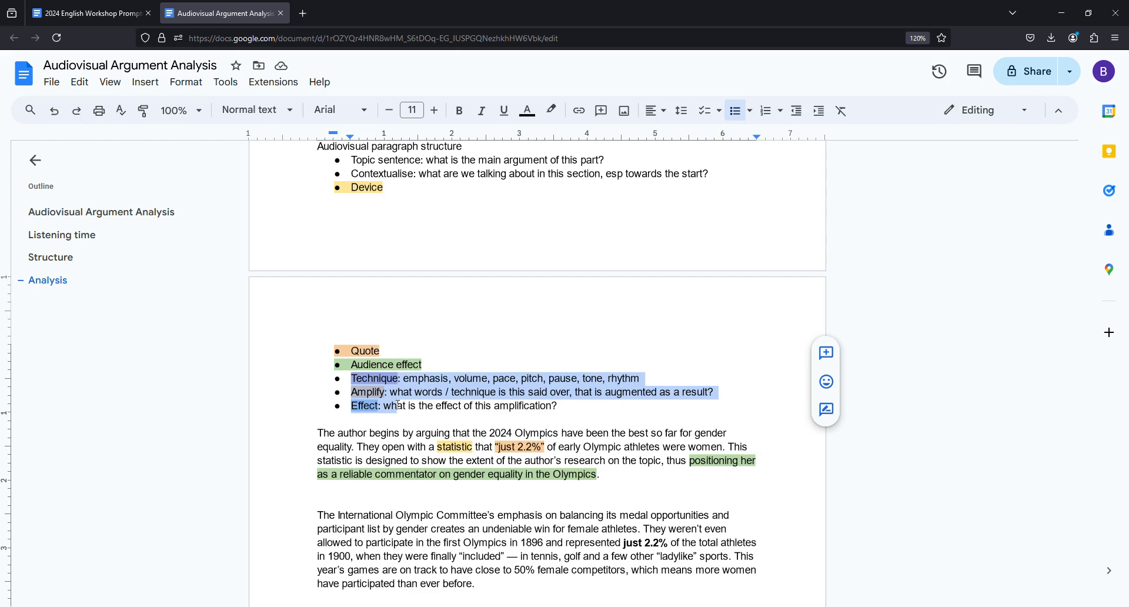
click(651, 472)
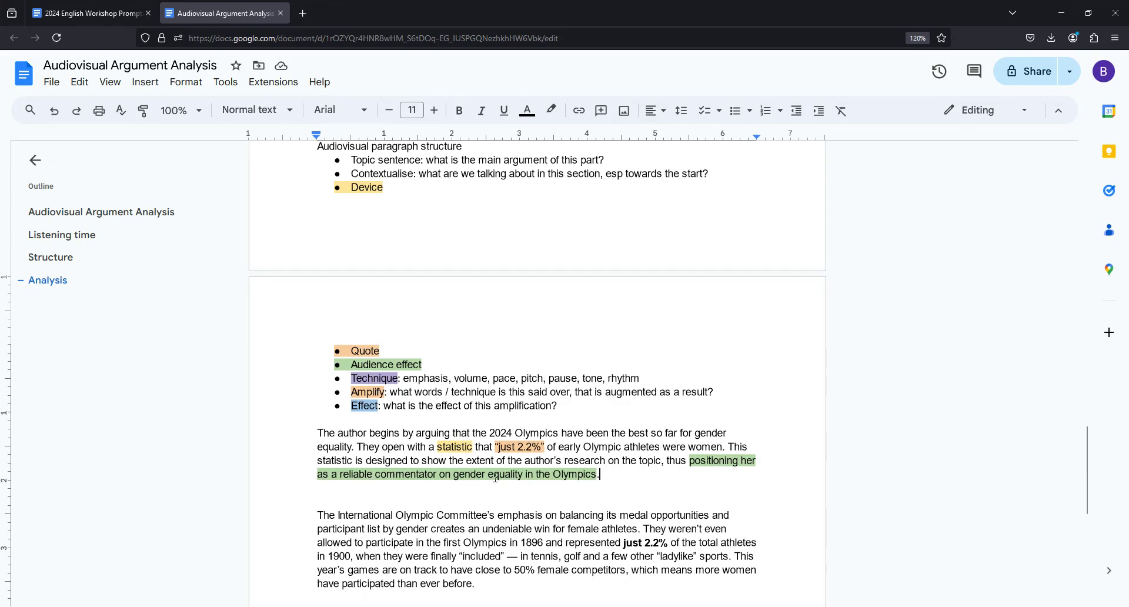
scroll(583, 510, down, 2)
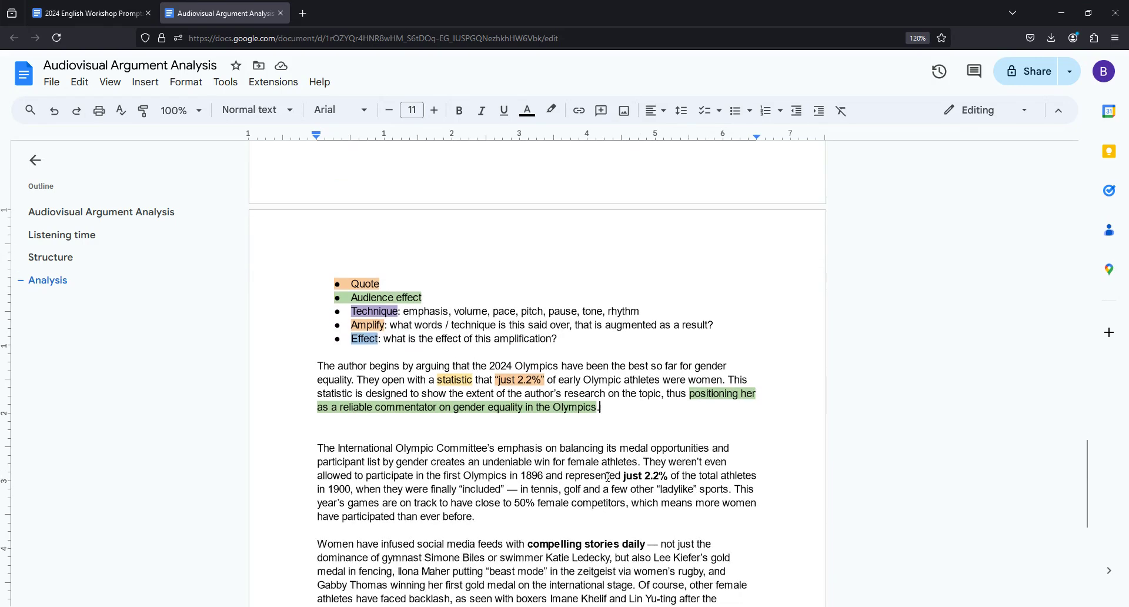
Step: After 'Olympics.', begin the sentence 'Her emphasis when speaking these words helps to'
drag(601, 475, 685, 479)
click(352, 313)
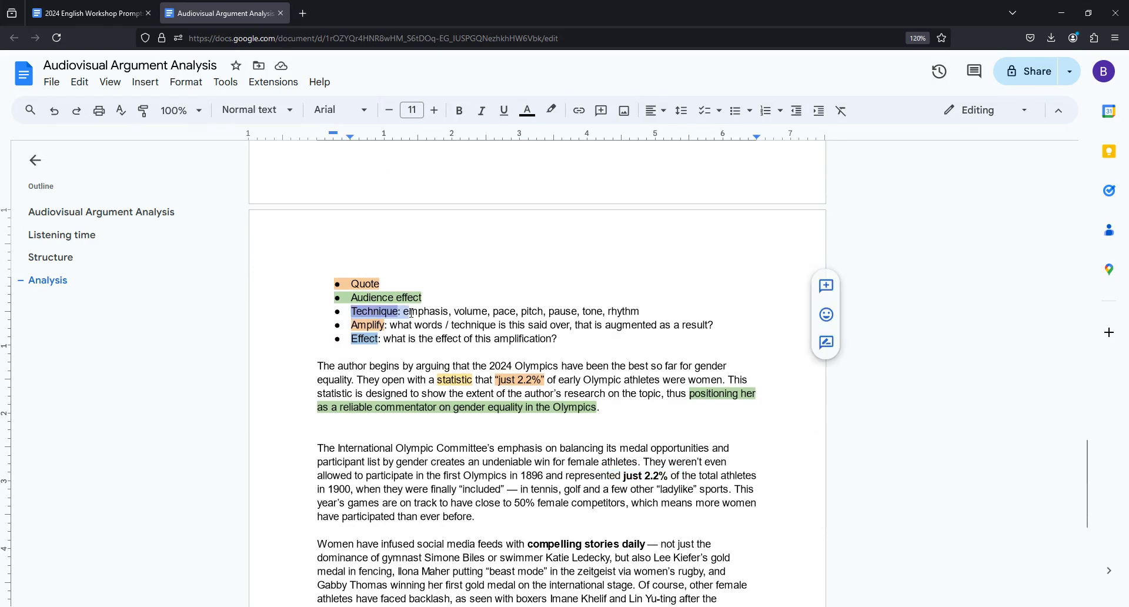
double_click(426, 311)
click(621, 407)
text(Her)
text( emphasis when )
text(speaking these wor)
text(ds)
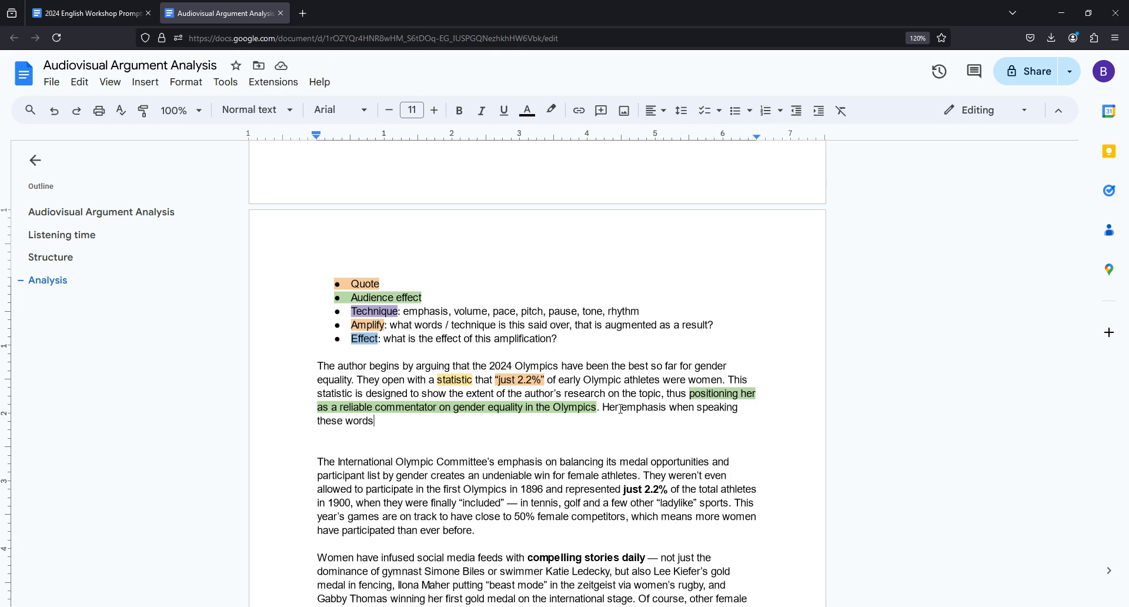
text(helps to)
Step: Finish it with 'amplify the audience's shock, cutting through to emphasise just how small these numbers really are.'
drag(358, 329, 550, 326)
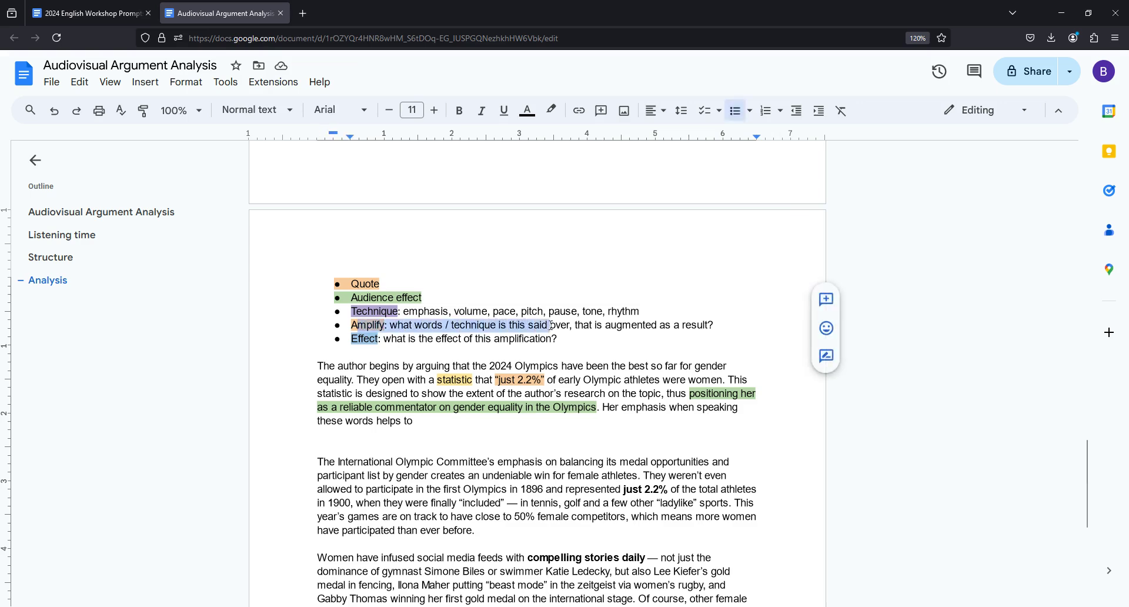
drag(489, 380, 569, 380)
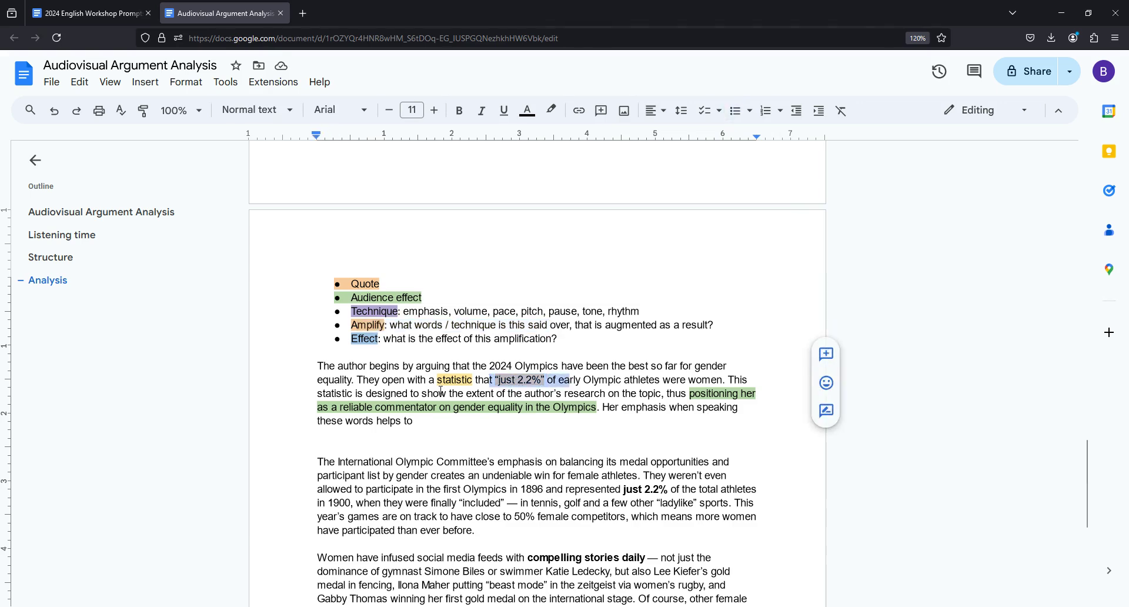
click(420, 423)
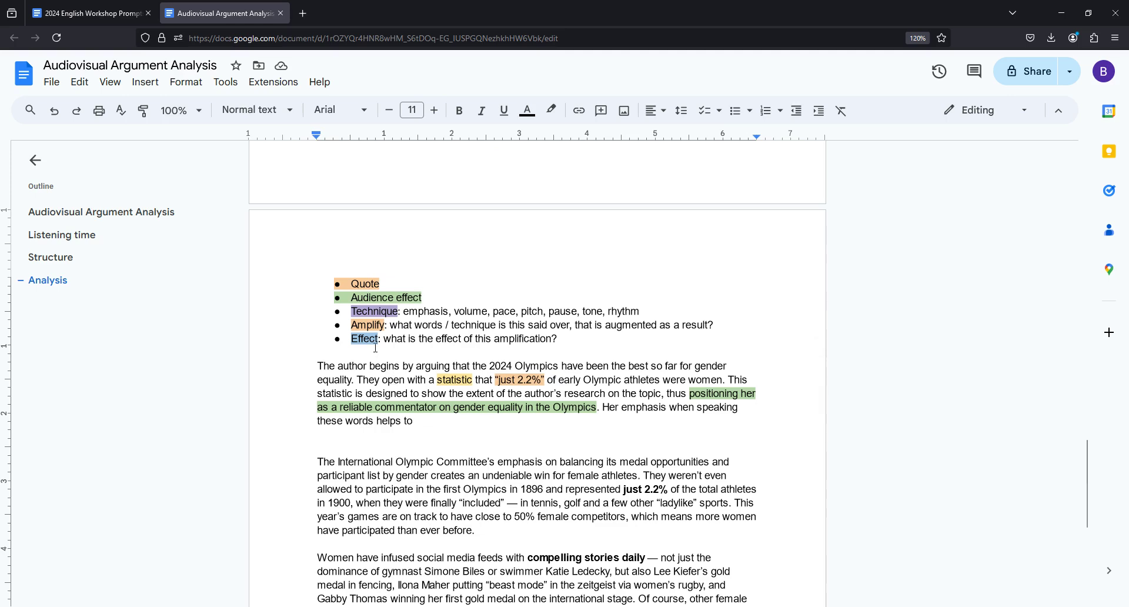
drag(351, 339, 532, 343)
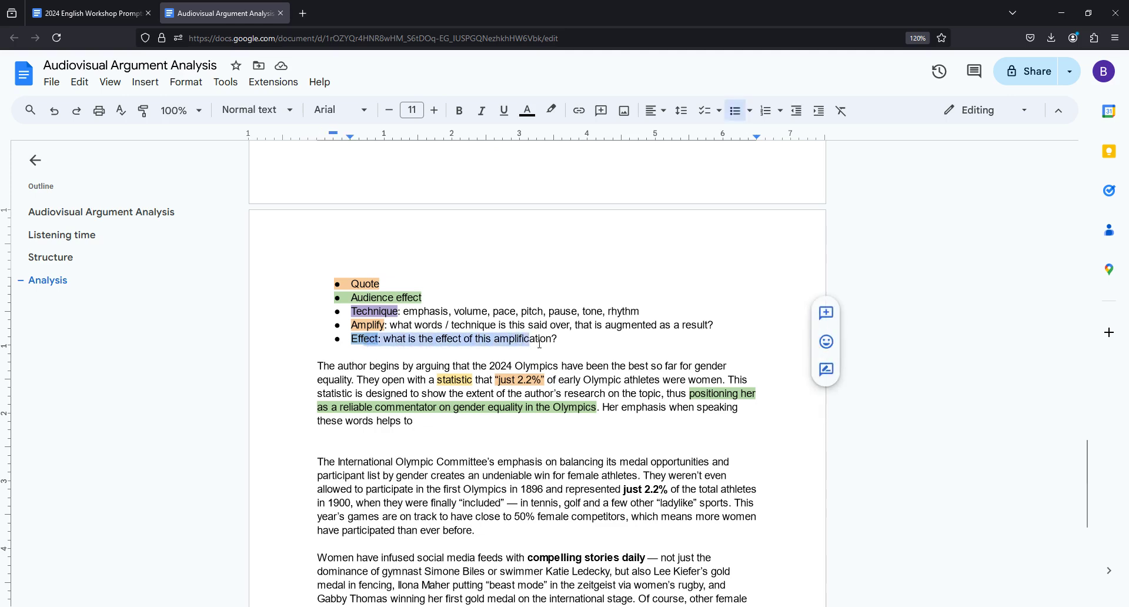
drag(488, 379, 558, 380)
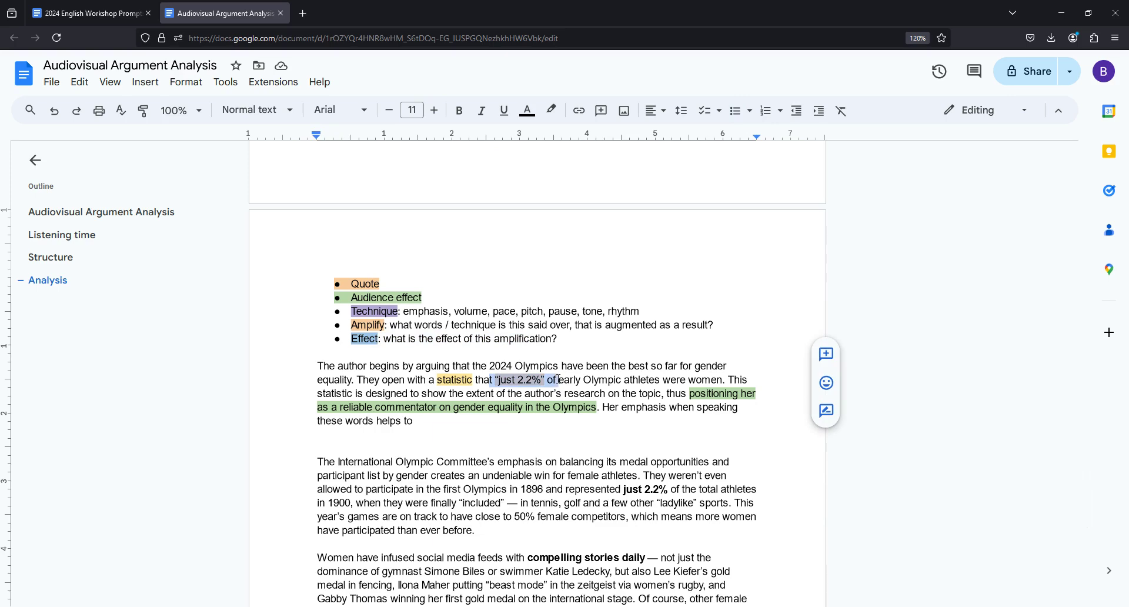
click(572, 423)
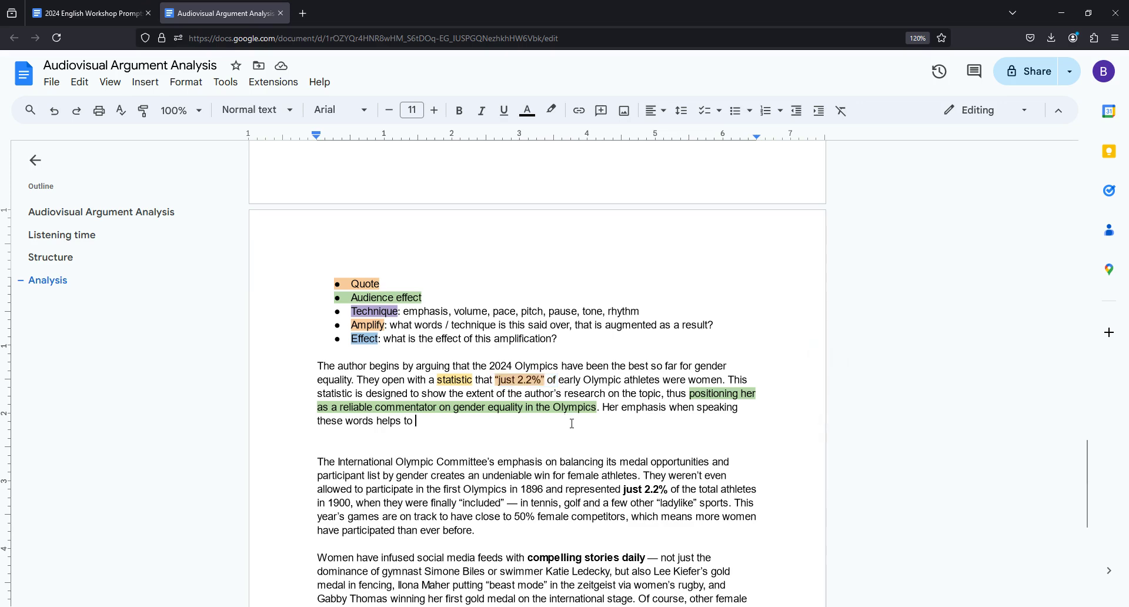
text(amplify the a)
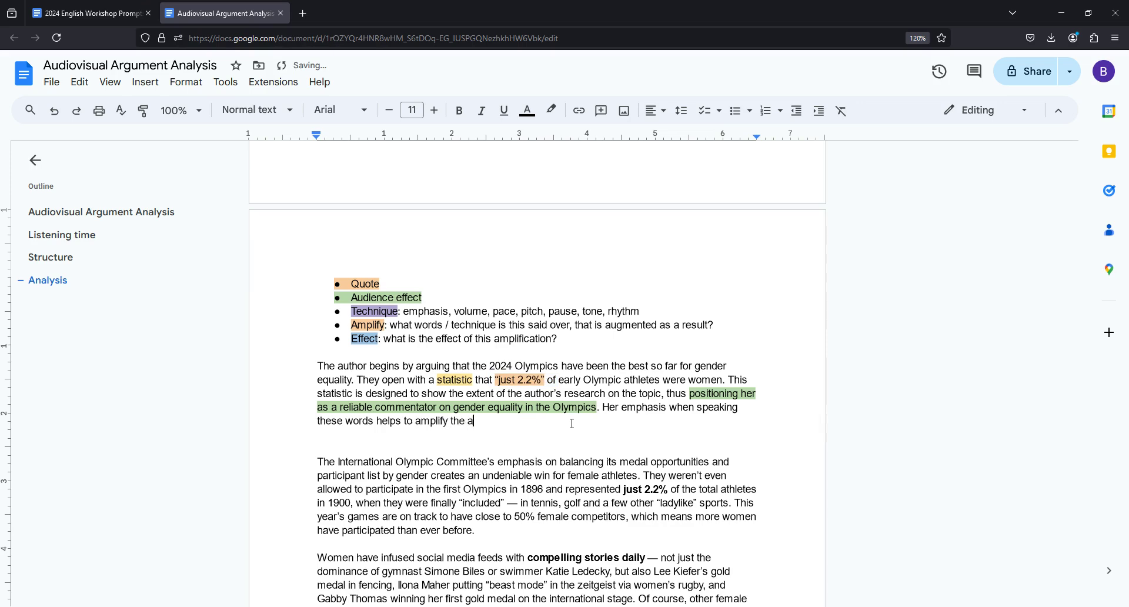
text(udience's shock, cutting through)
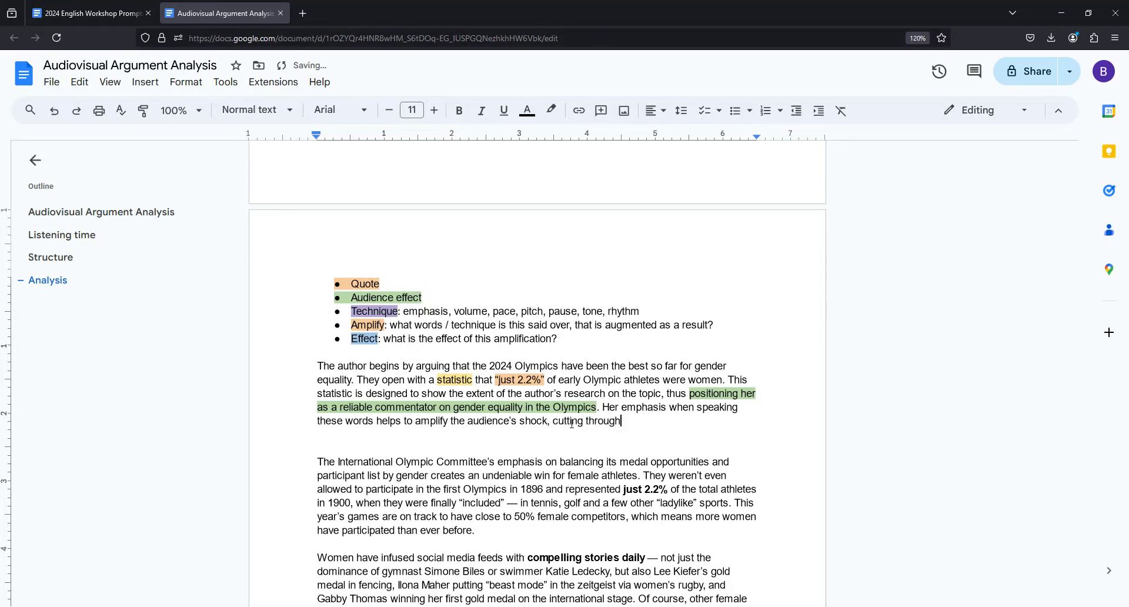
text(t)
key(BackSpace)
text(to emp)
text(hasise just how )
text(small these num)
text(bers really are.)
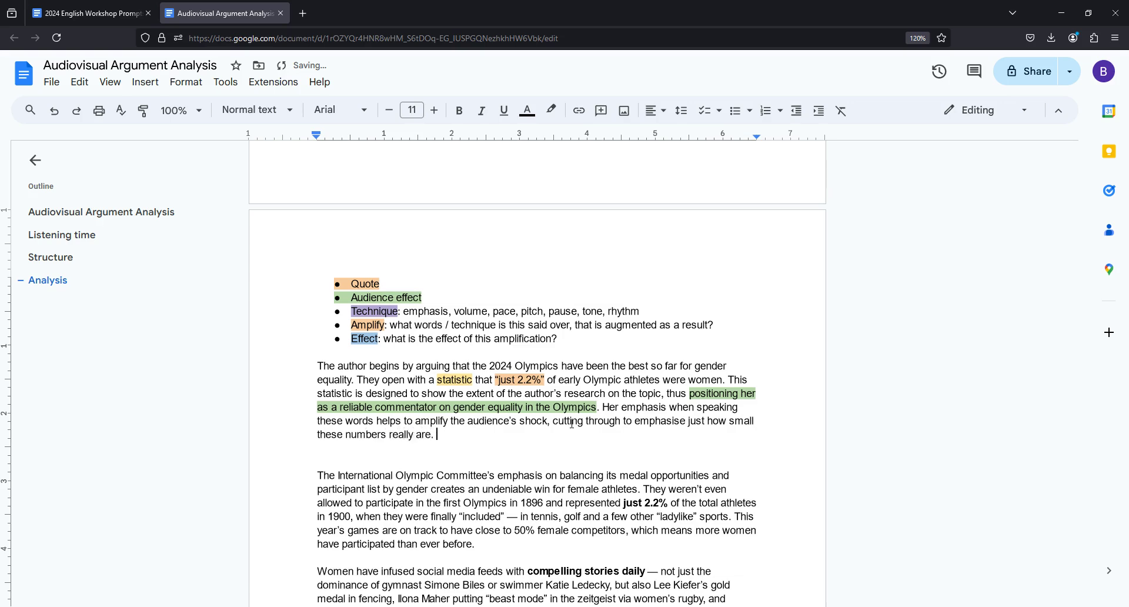
Step: Highlight the 'amplify … these numbers really are' clause in light blue
drag(415, 421, 431, 435)
click(550, 110)
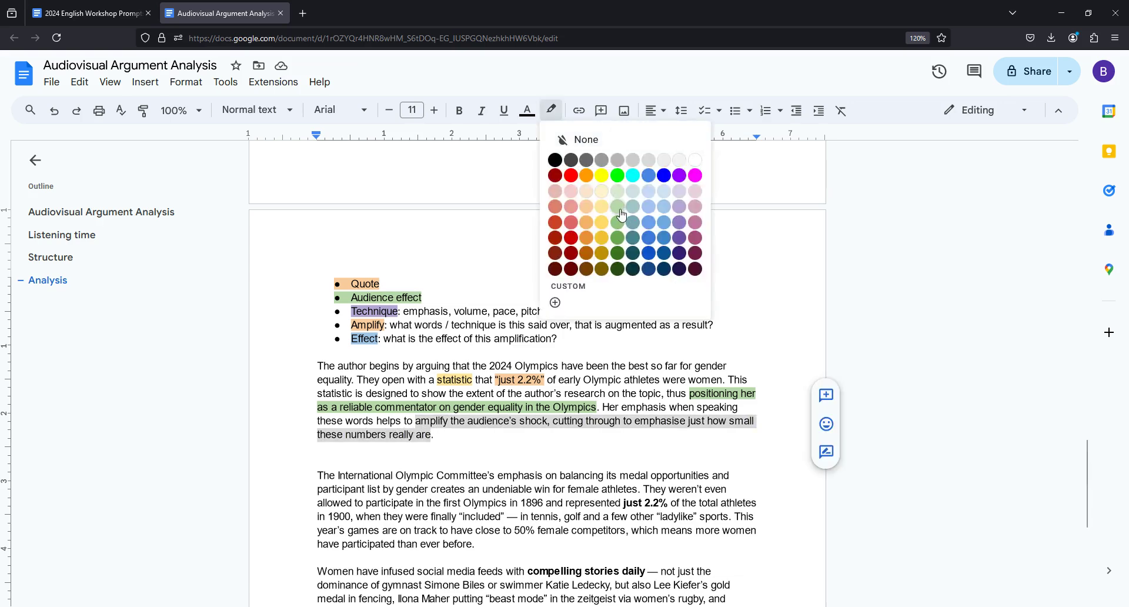
click(663, 207)
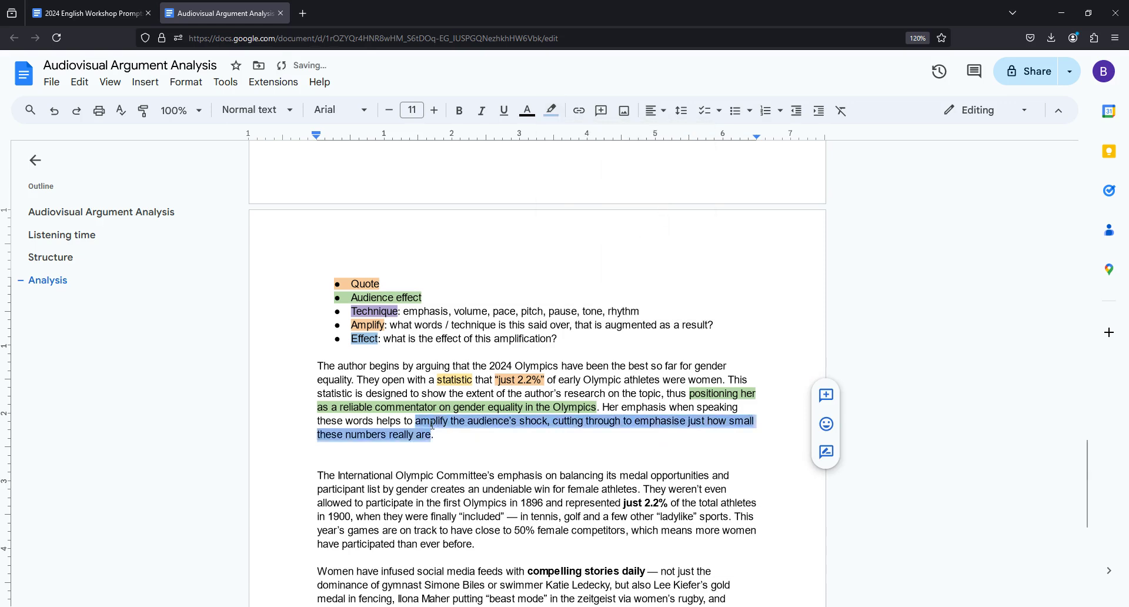
drag(406, 421, 457, 433)
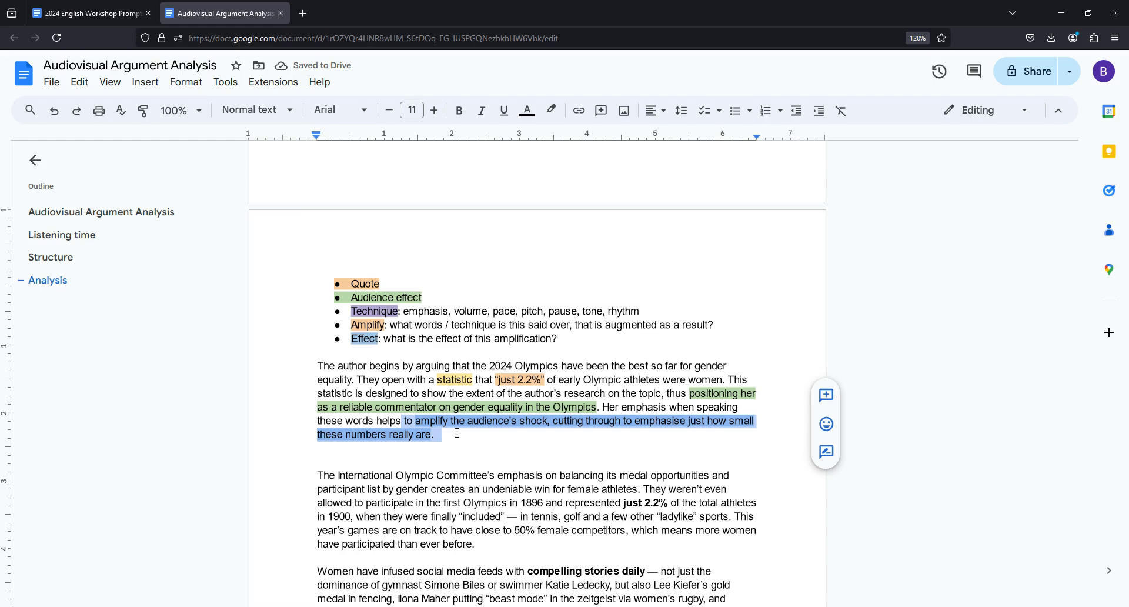
click(451, 438)
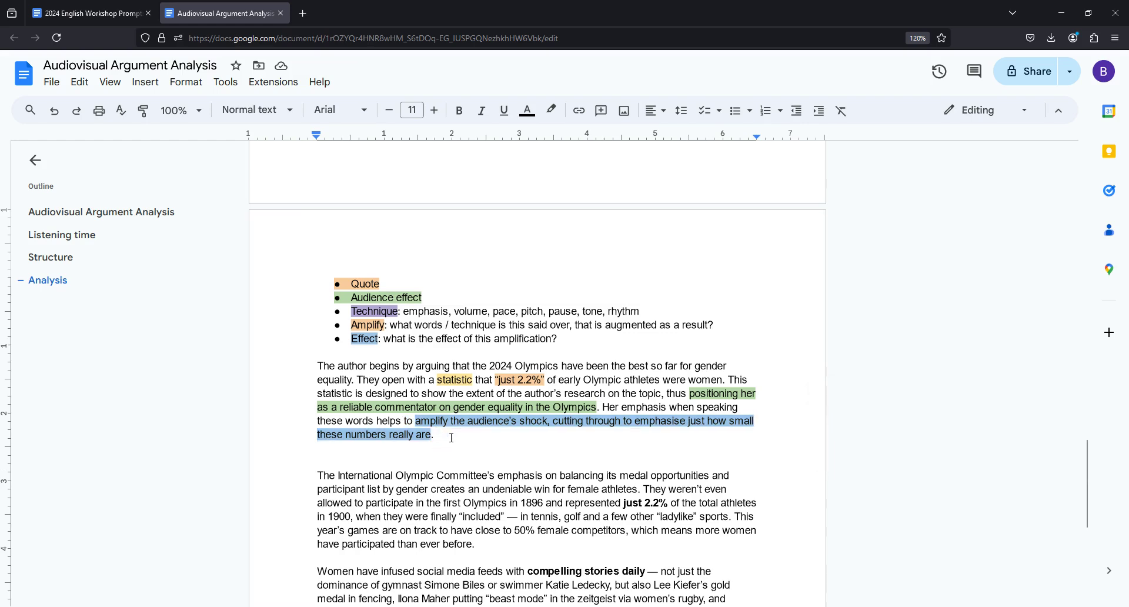